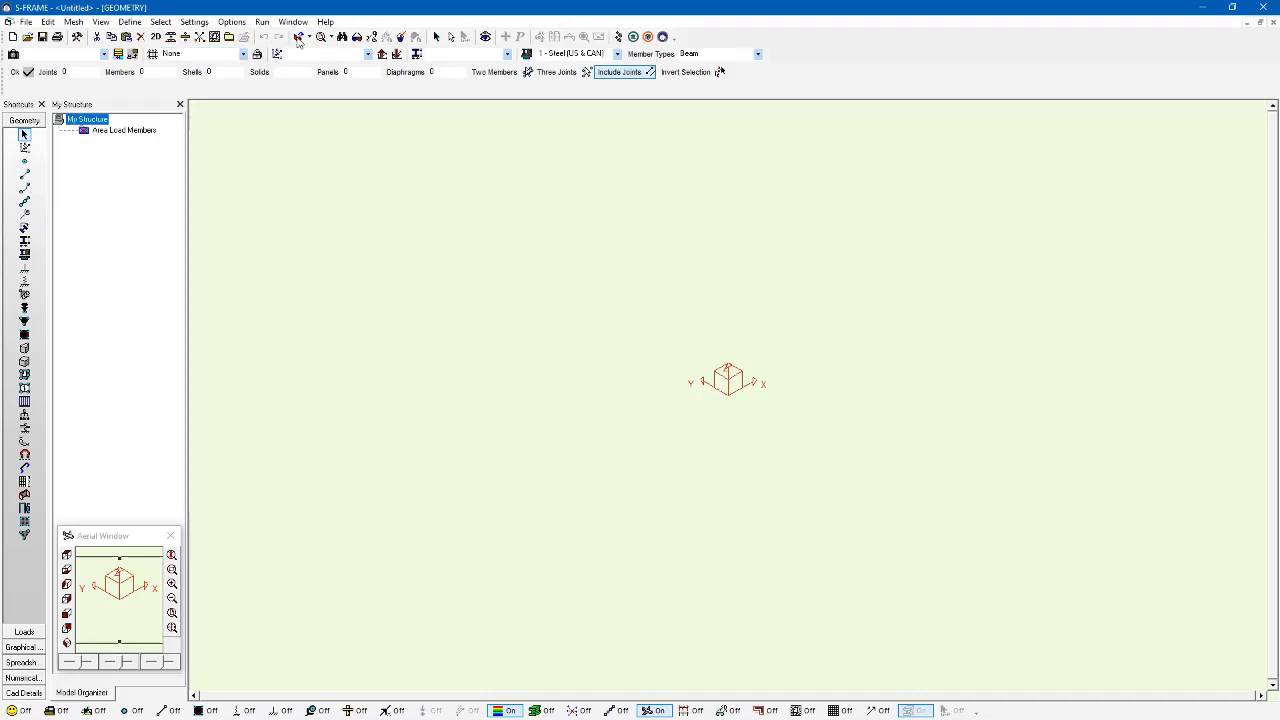
Display the Equal Spacing 1m grid and draw two parallel eight-link member lines along X, one through the origin and one 6 m away.
click(242, 54)
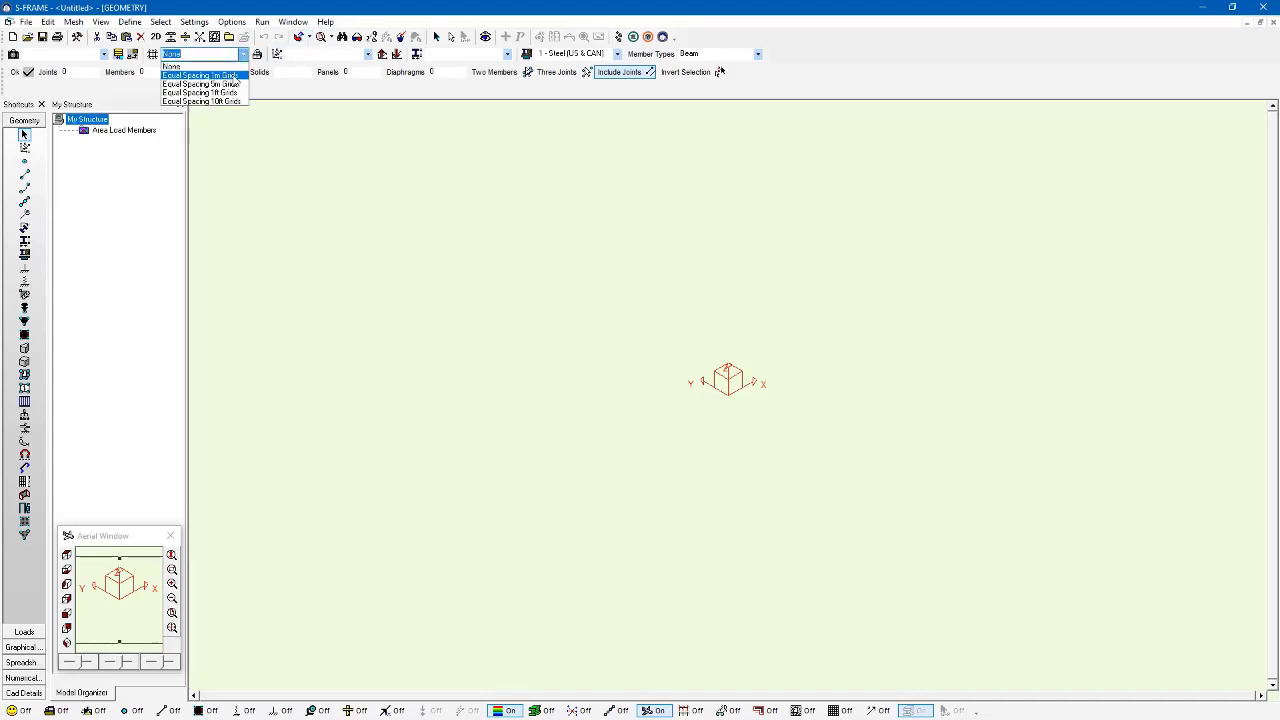
click(236, 75)
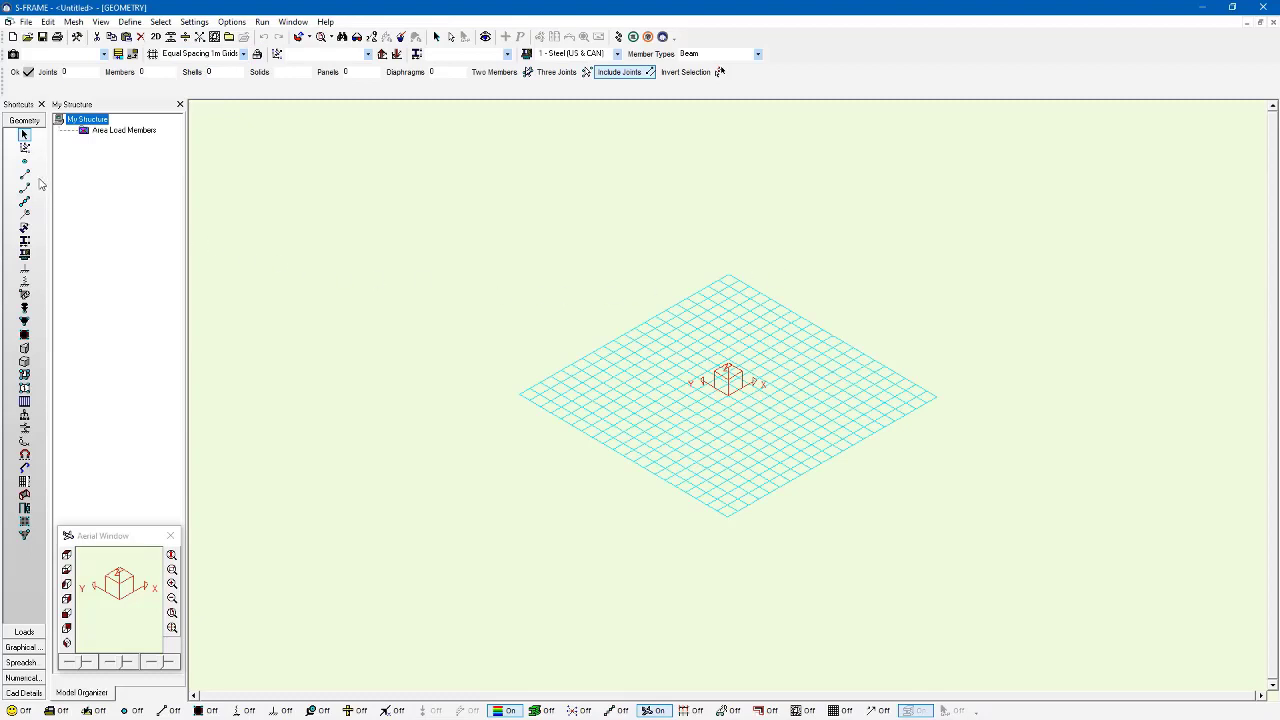
click(25, 176)
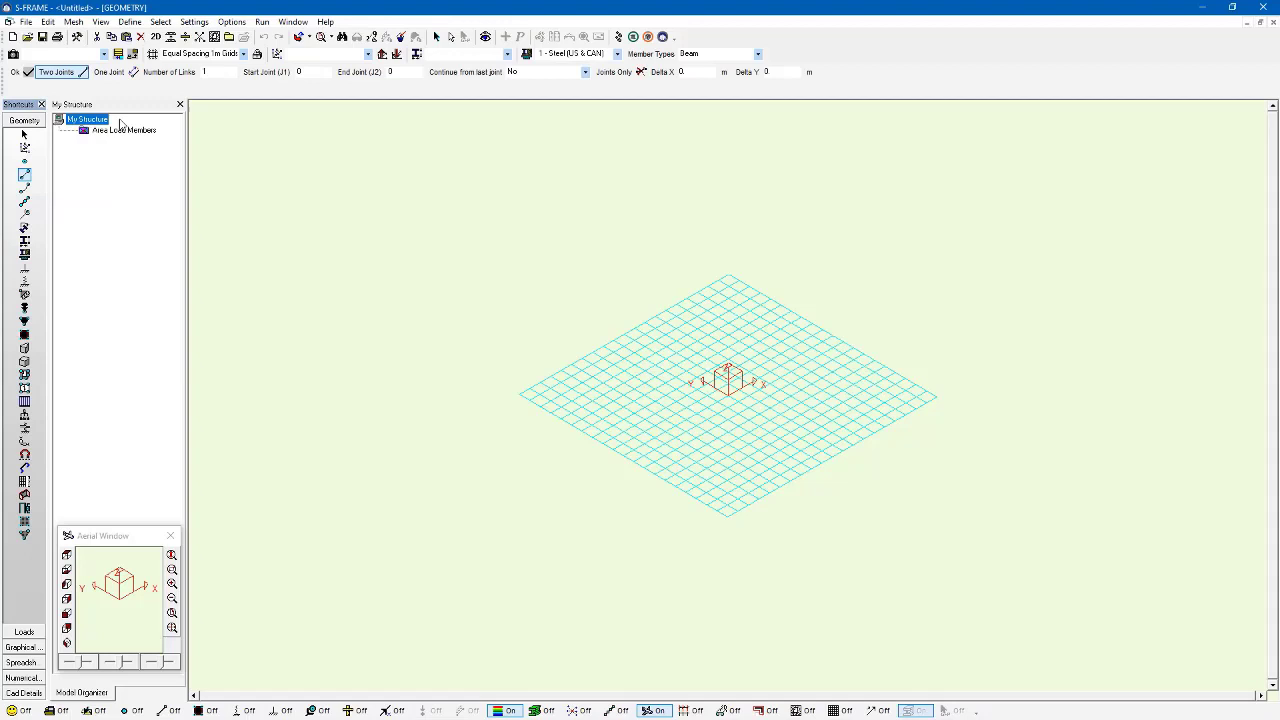
double_click(220, 72)
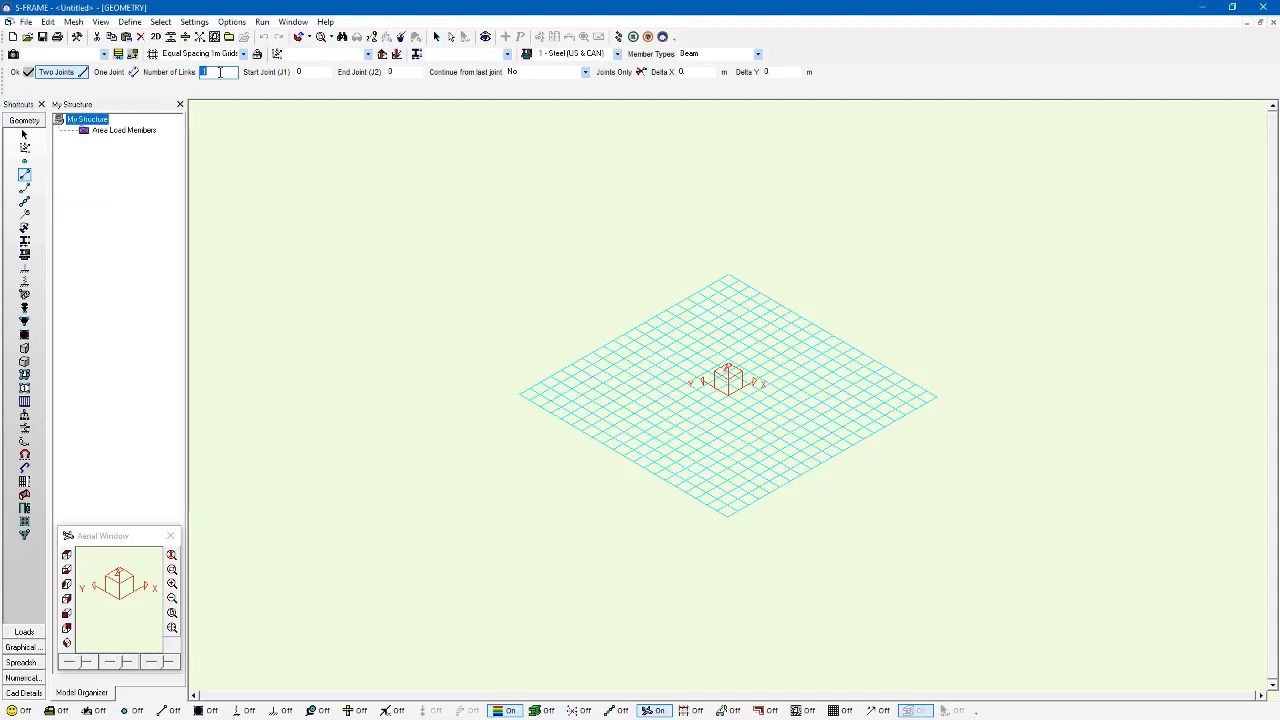
text(8)
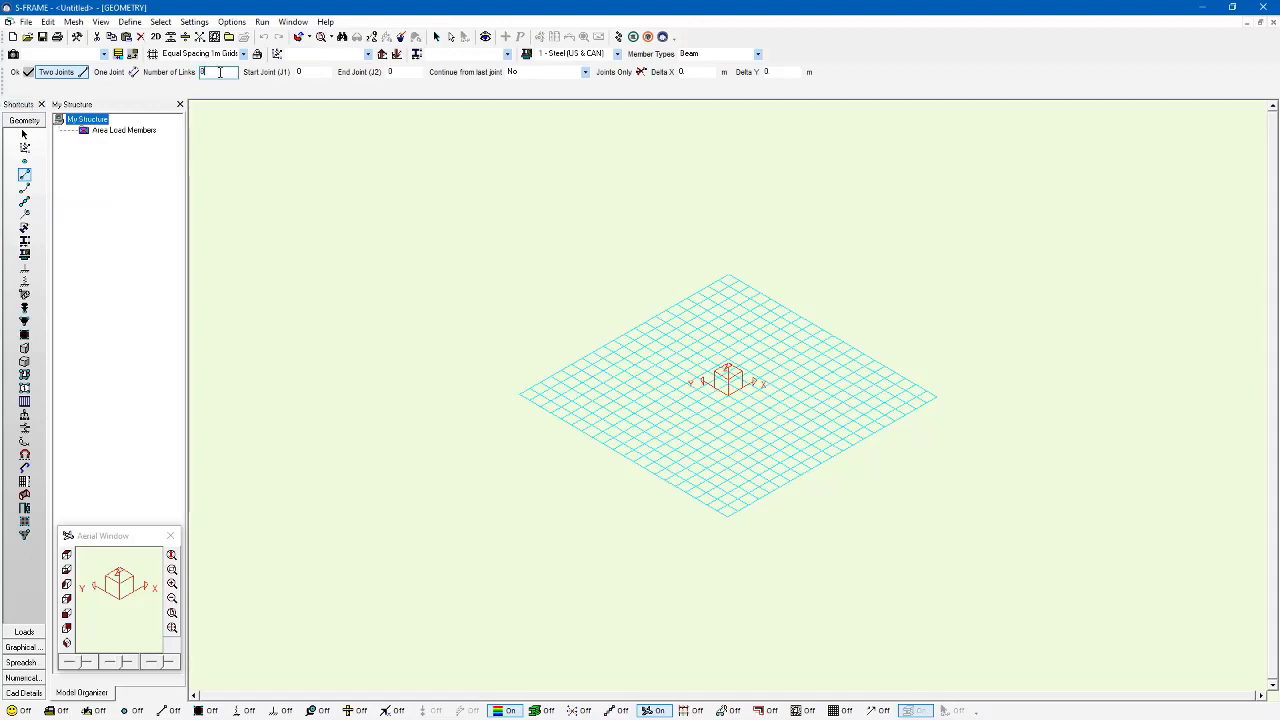
click(623, 456)
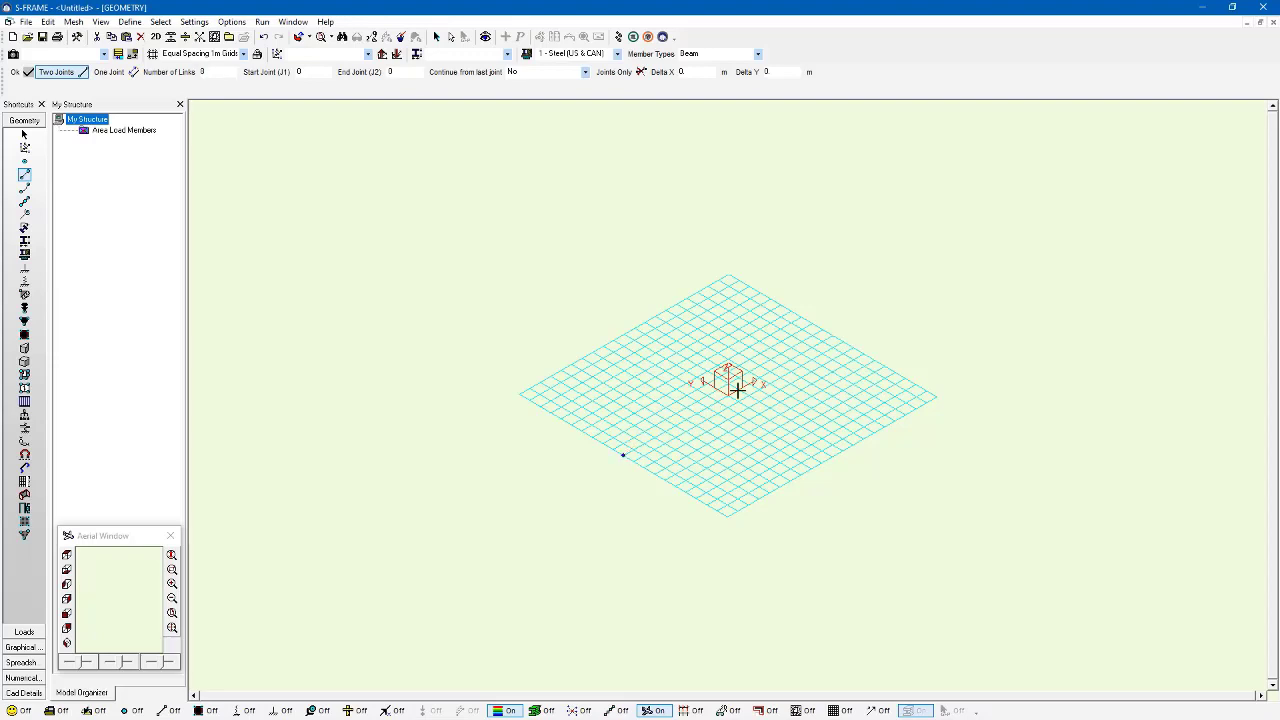
click(833, 334)
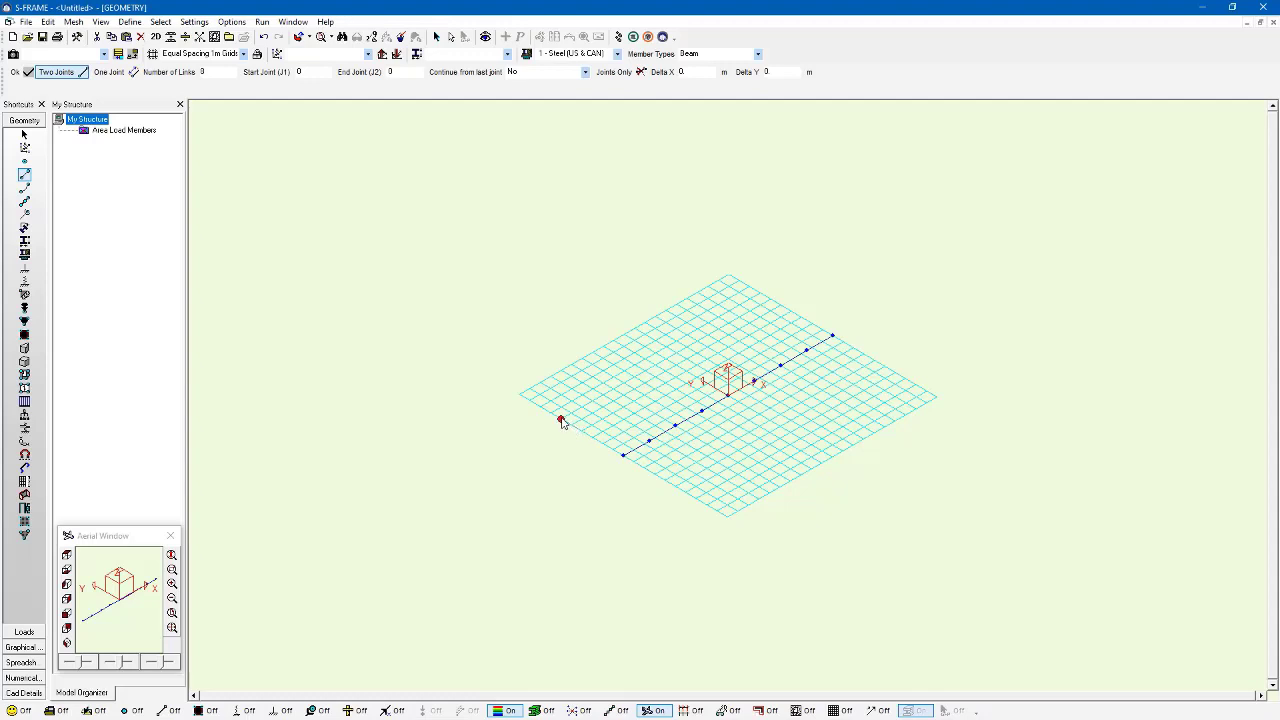
click(560, 419)
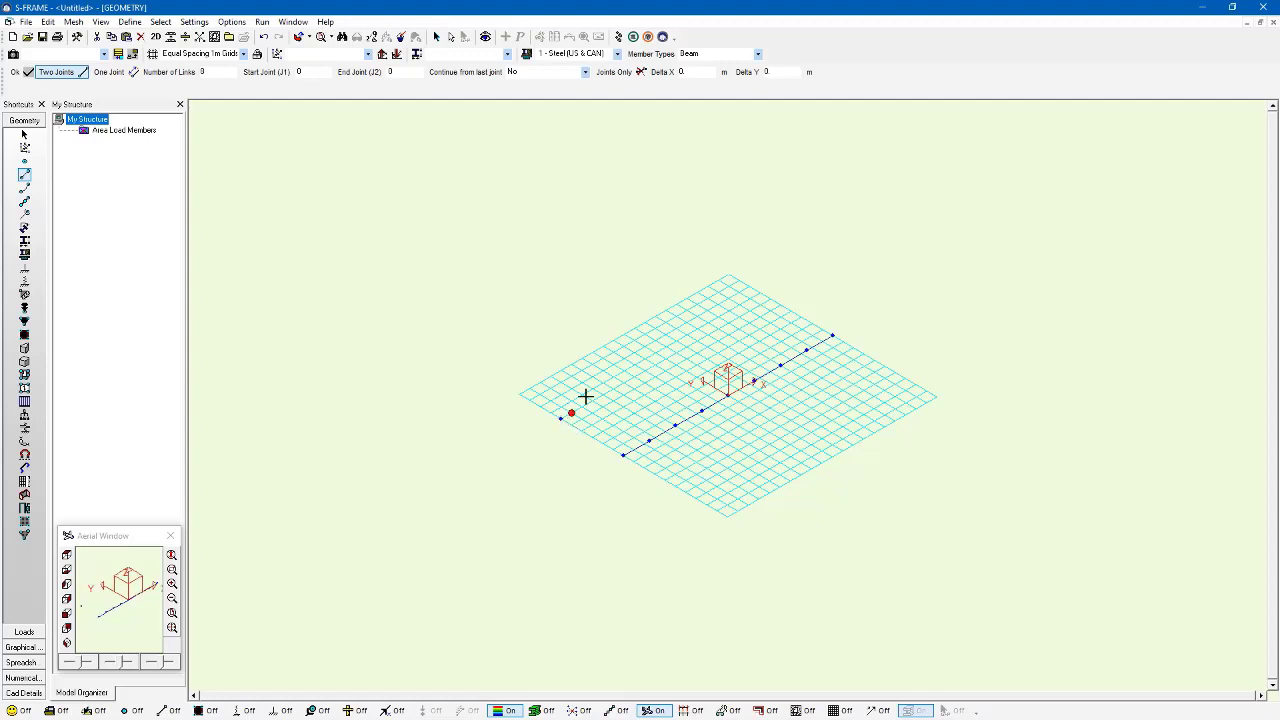
click(770, 299)
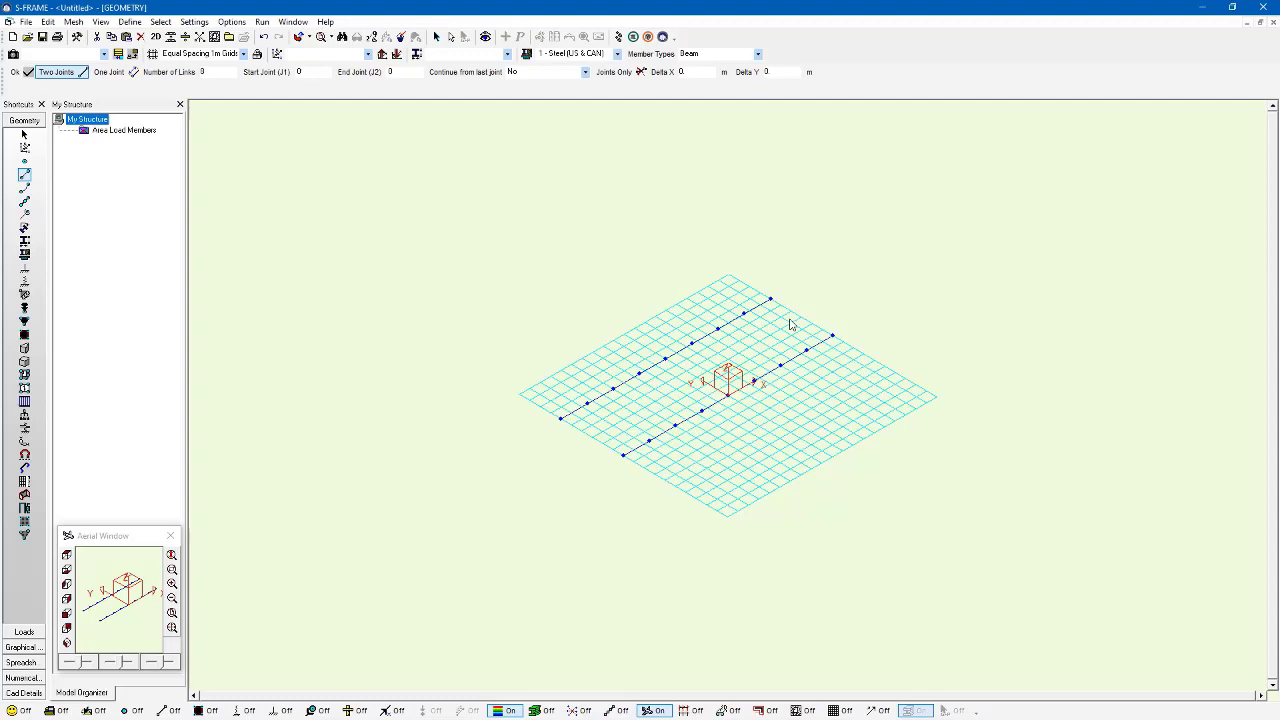
Check the materials assigned to the members and view their member numbers.
click(25, 254)
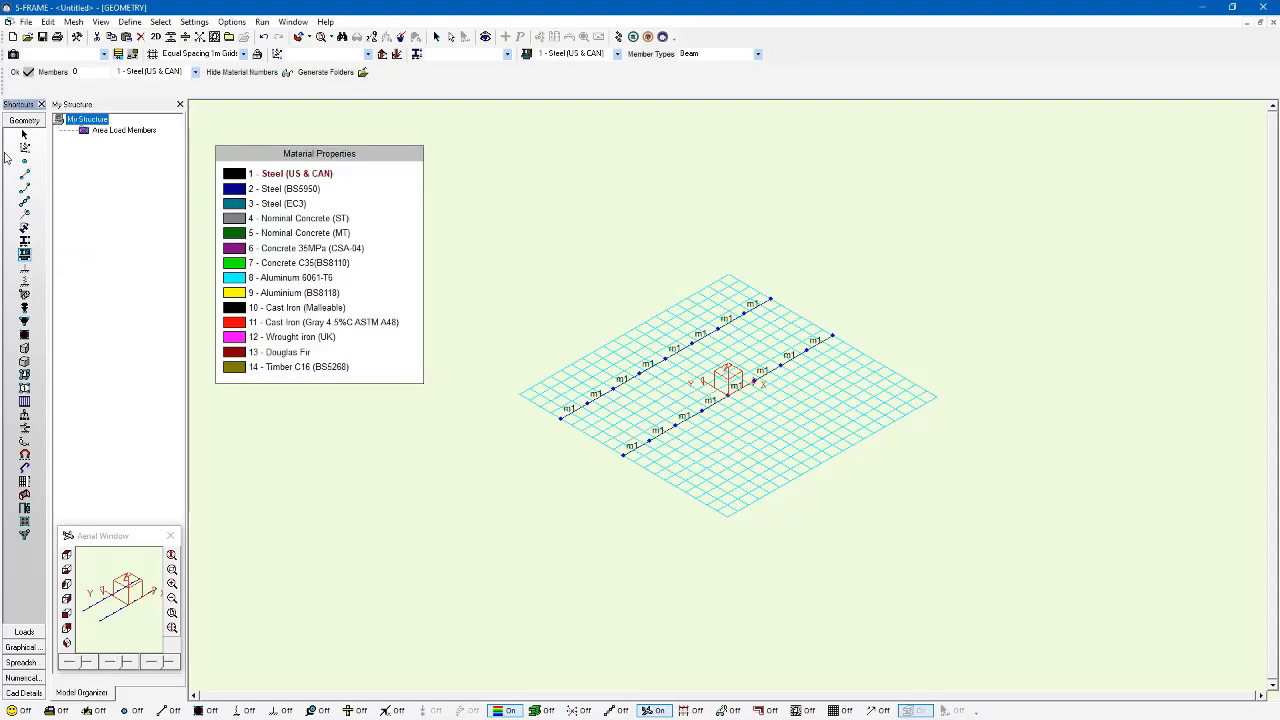
click(25, 136)
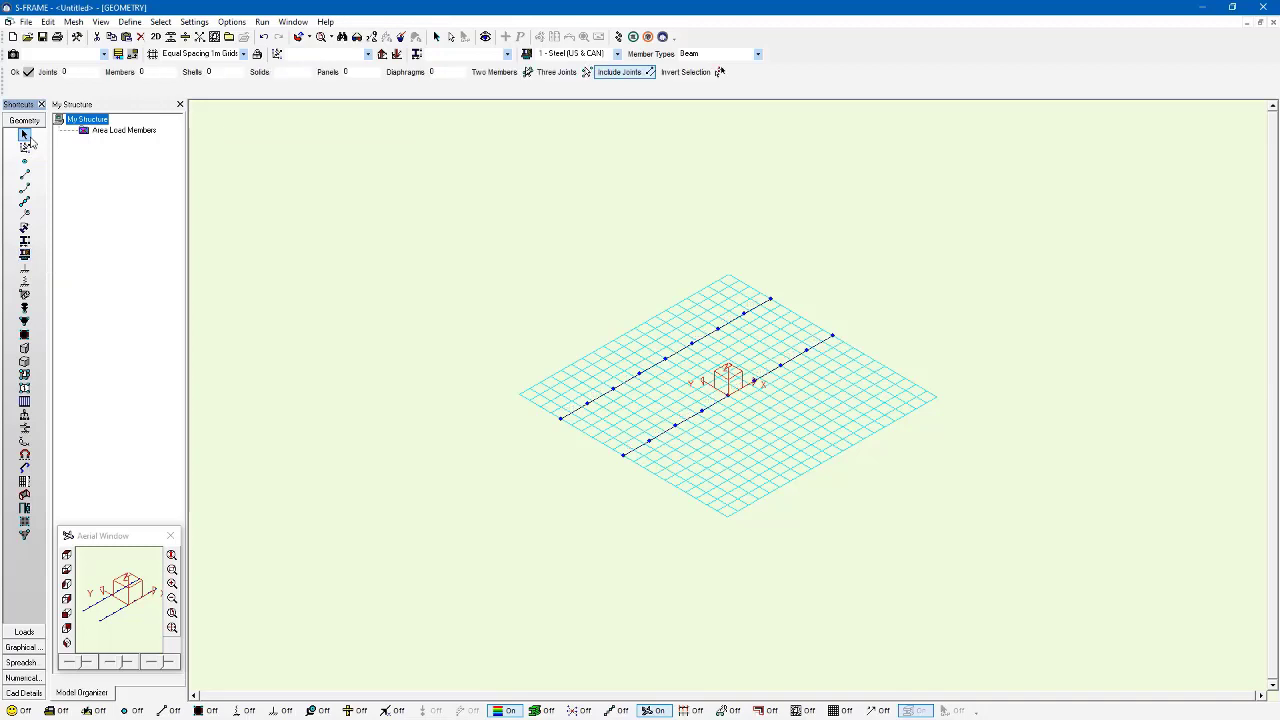
click(167, 711)
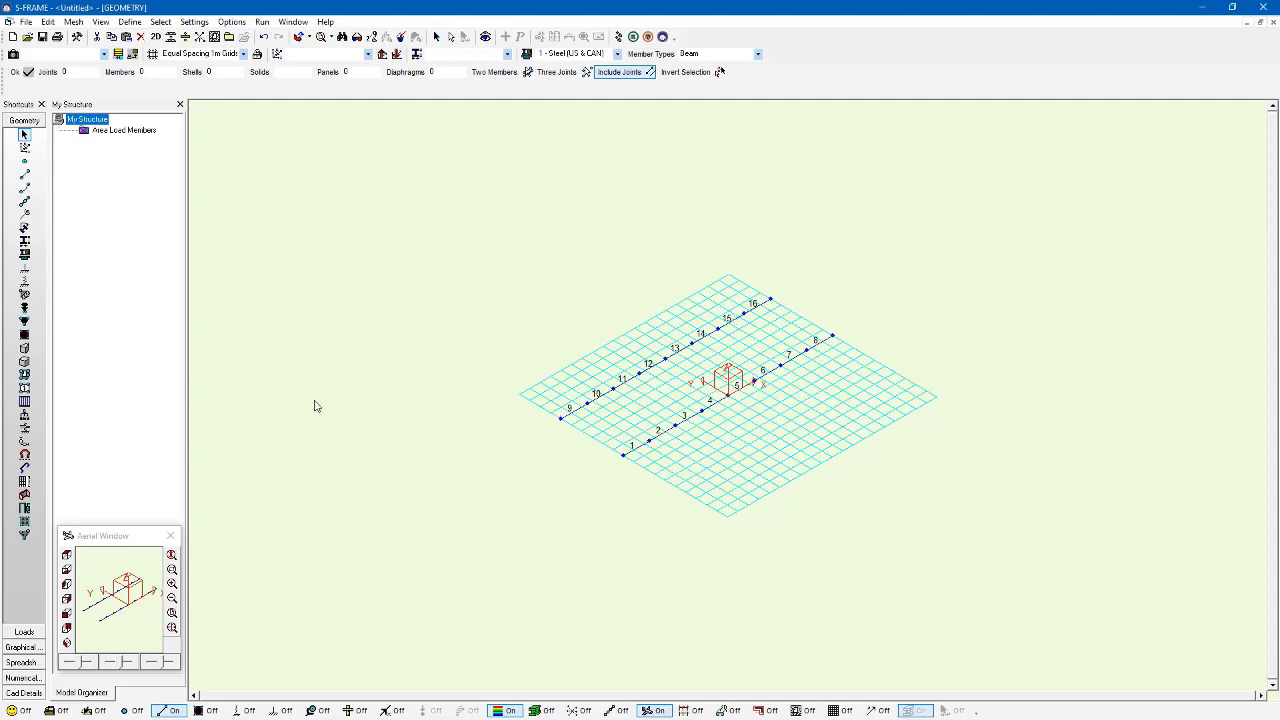
click(178, 711)
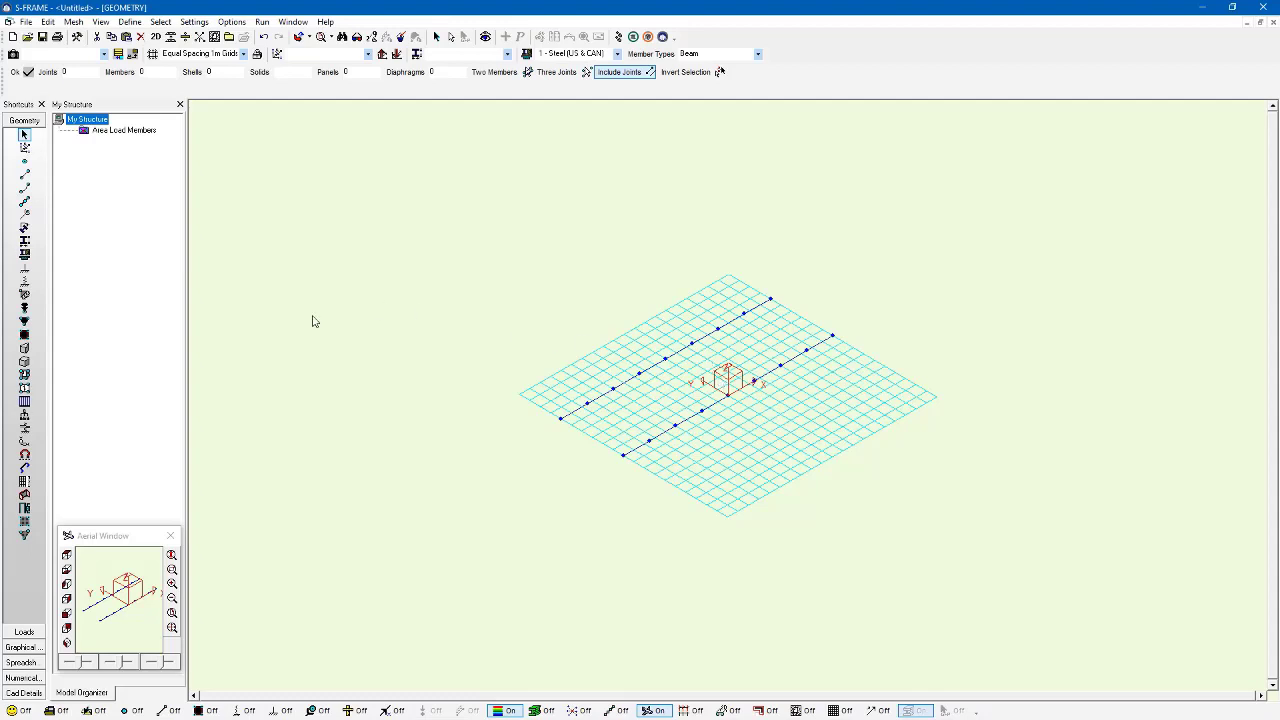
Prepare a Shell Mixed Mesh panel 100 mm thick with material 6, Concrete 35MPa.
click(25, 375)
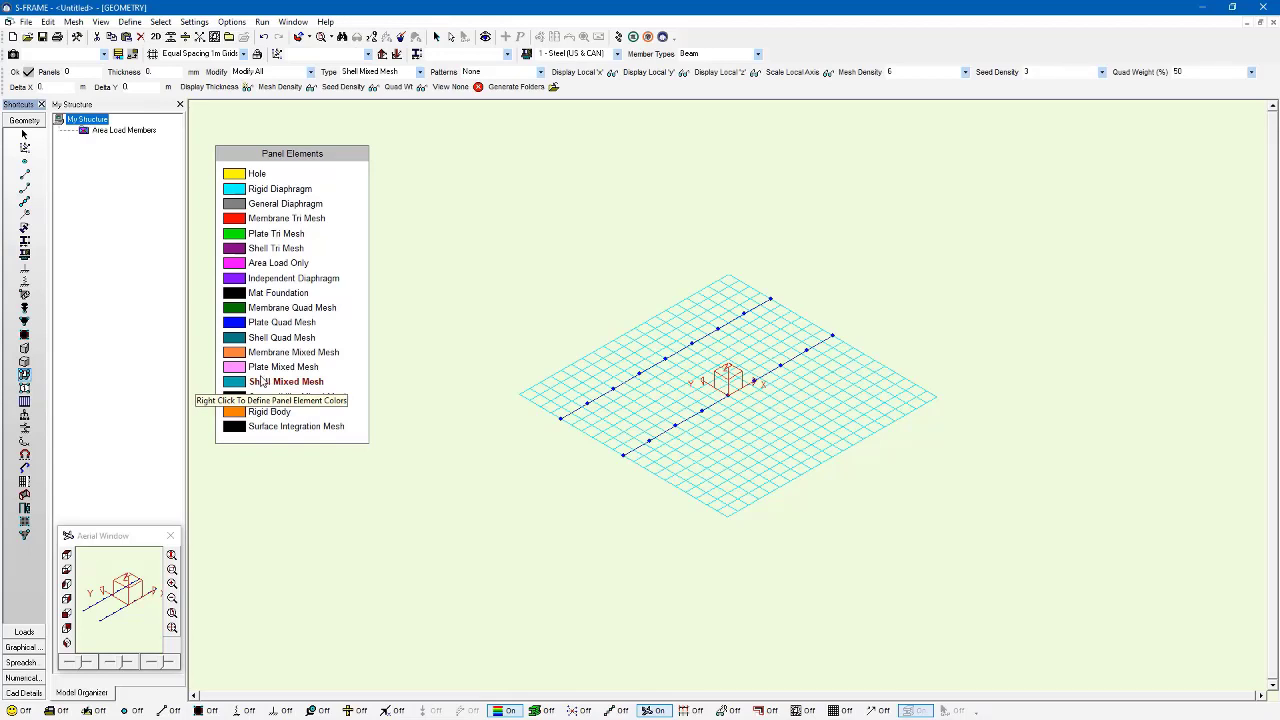
click(178, 73)
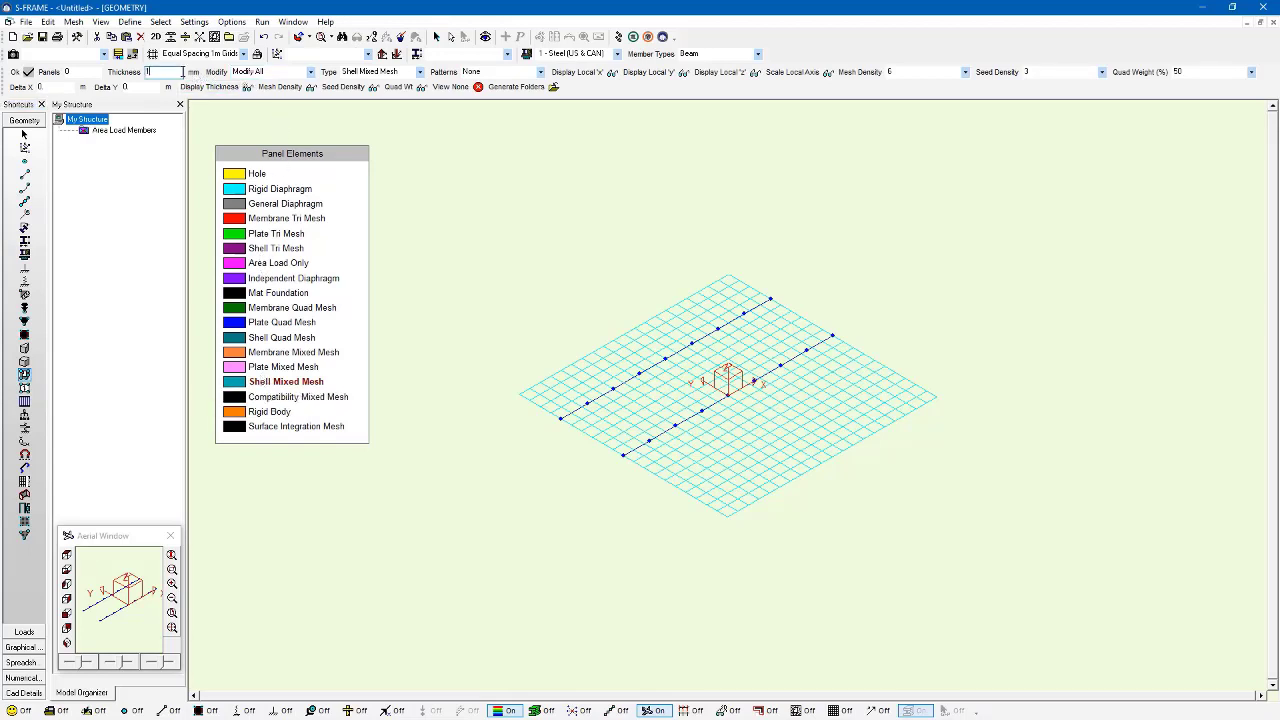
text(100)
click(619, 53)
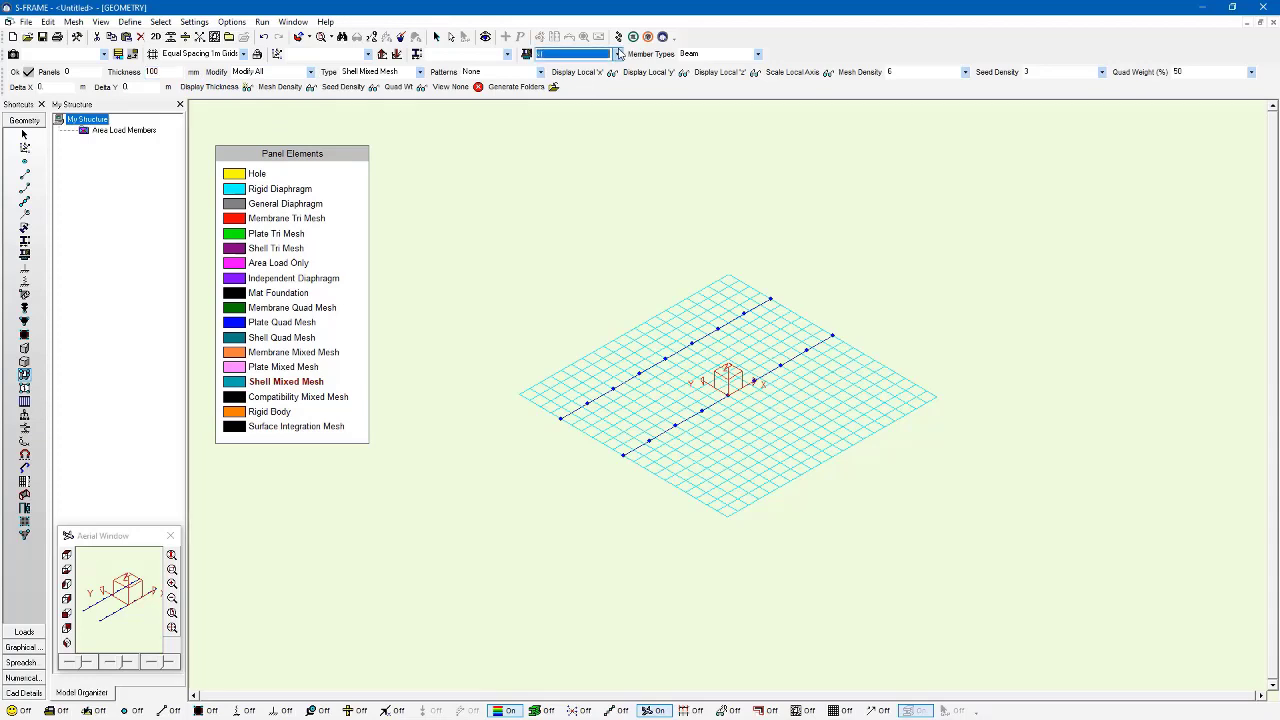
click(619, 53)
click(597, 114)
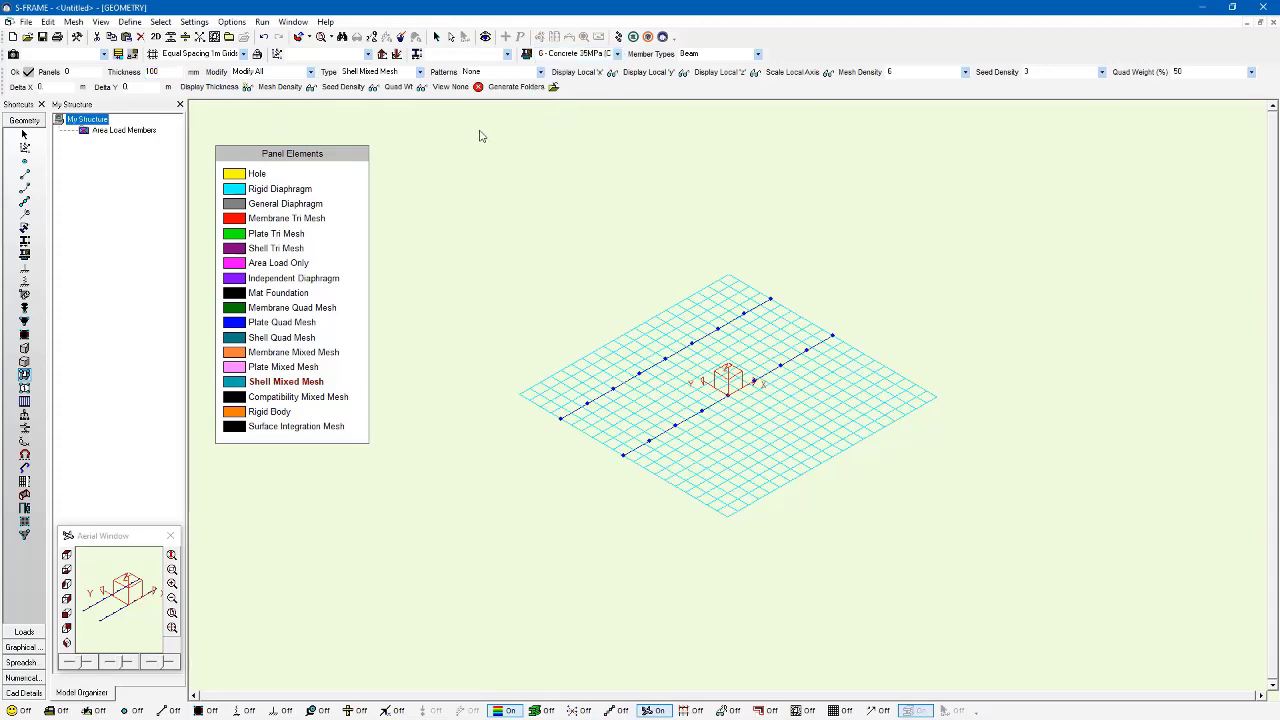
Set the panel's mesh density to 30 and its quad weight to 99%.
click(926, 71)
double_click(927, 71)
text(30)
double_click(1195, 72)
text(95)
Create the shell panel across the end joints of the two member lines, mesh it, and accept the mesh.
click(624, 457)
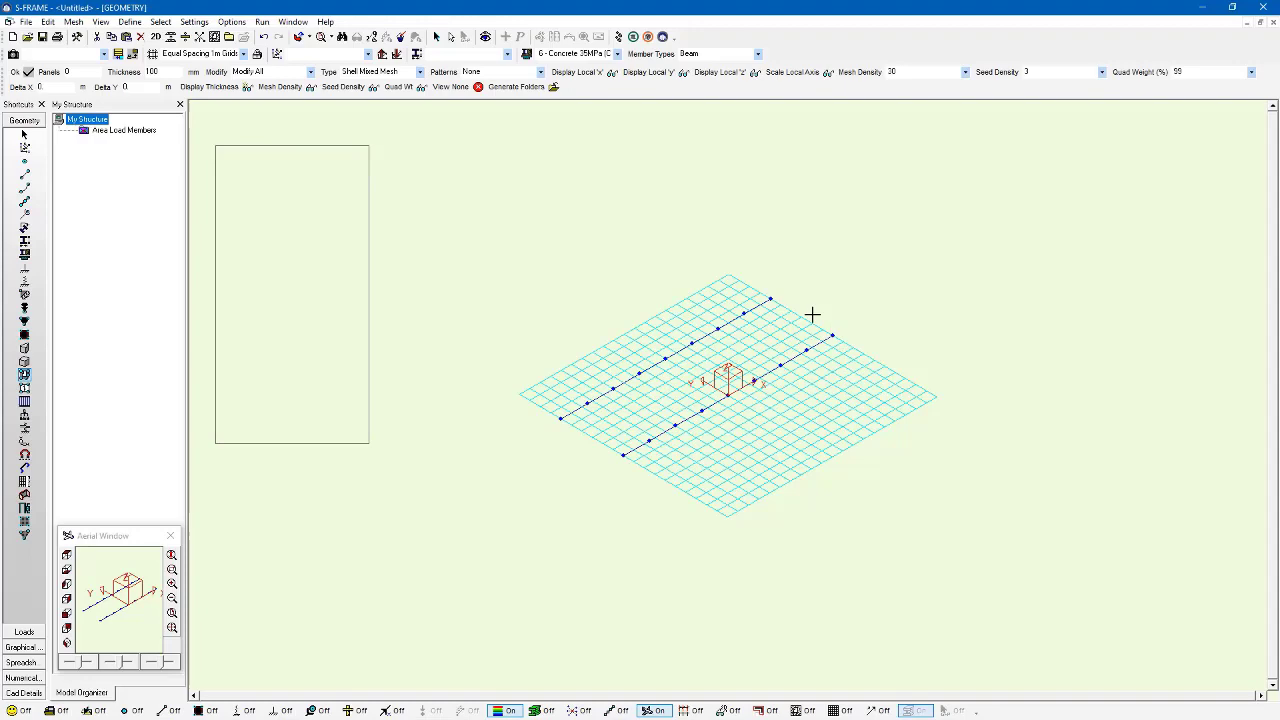
click(558, 418)
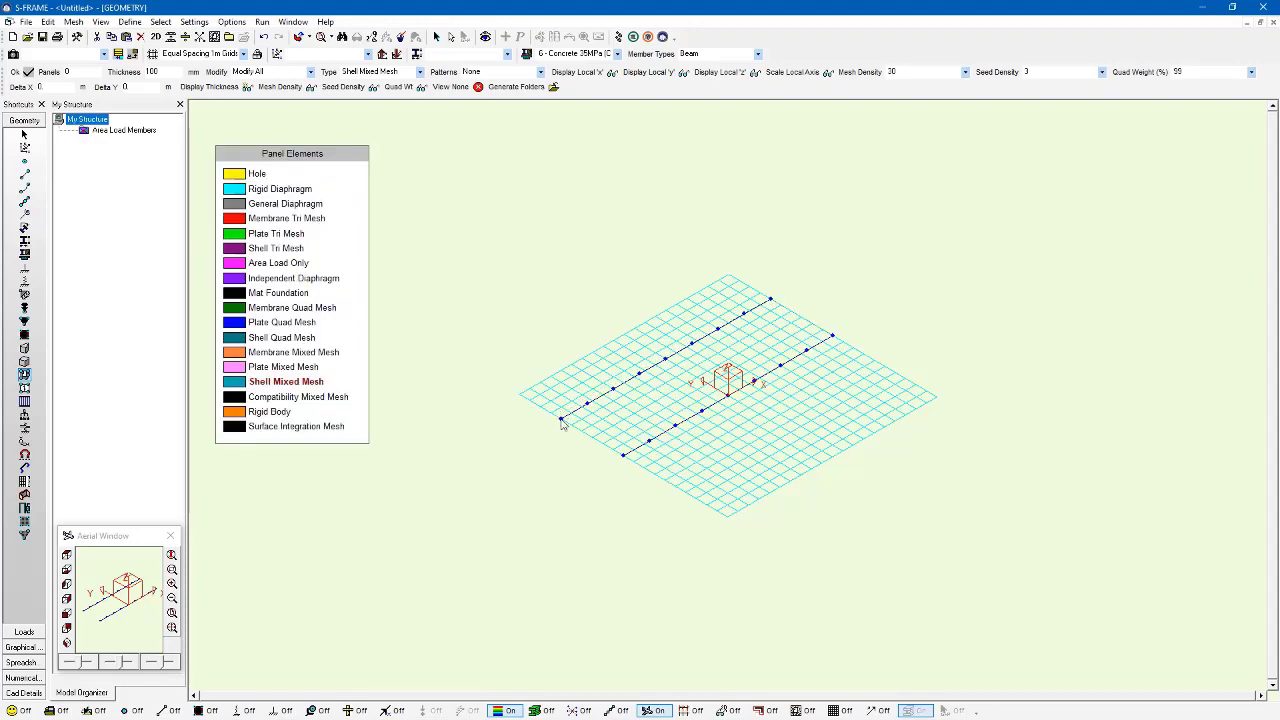
click(623, 454)
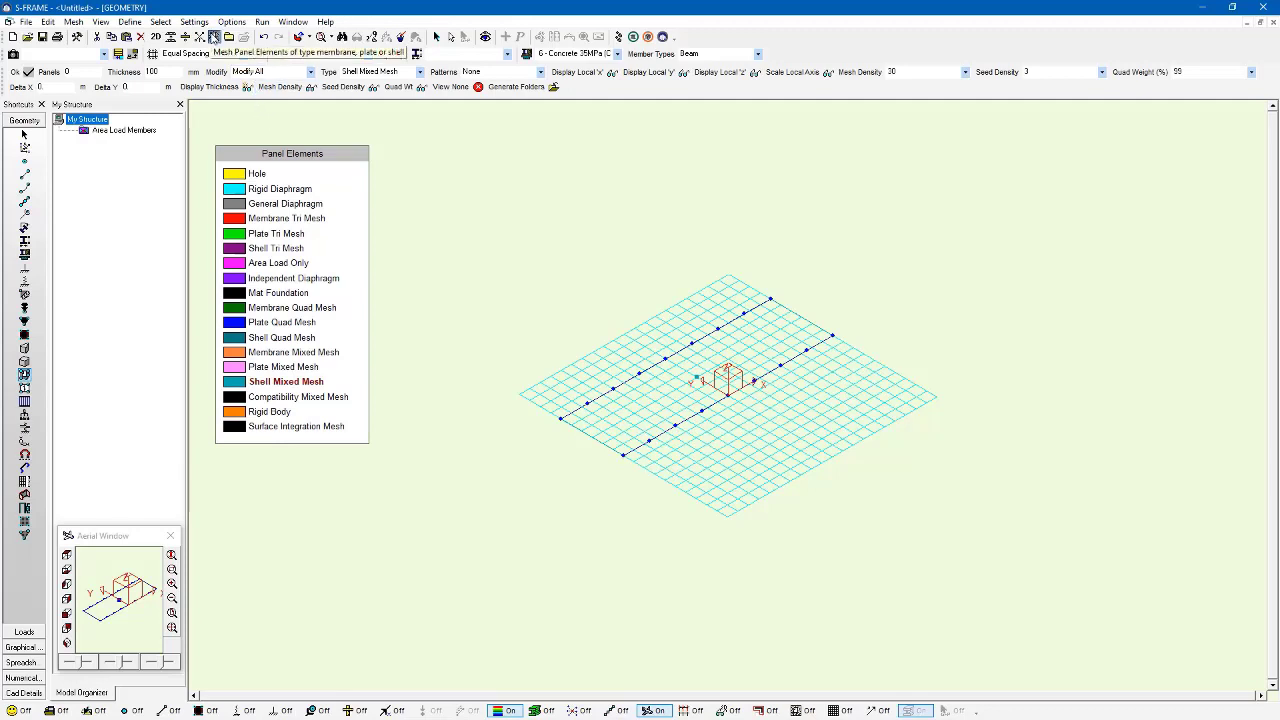
click(213, 37)
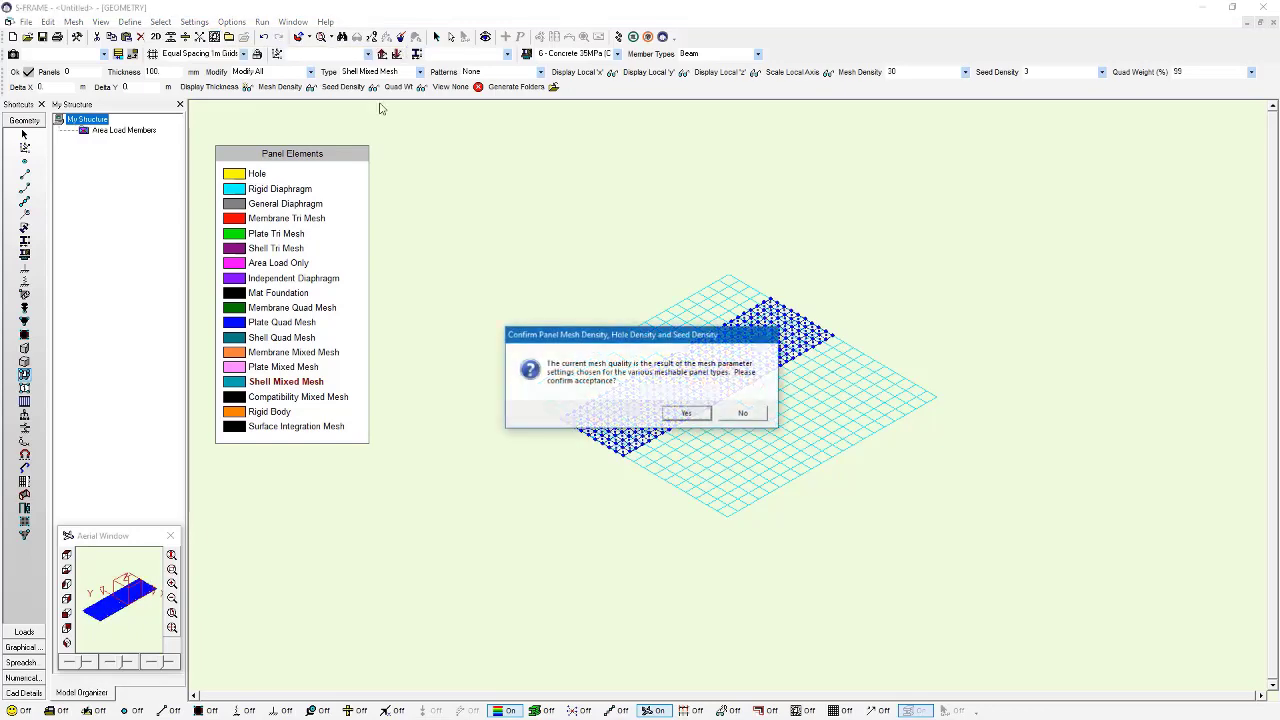
click(688, 413)
Add the WWF2000x732 steel section from the Canadian 2005 (CISC) table to the local section database.
scroll(700, 425, up, 5)
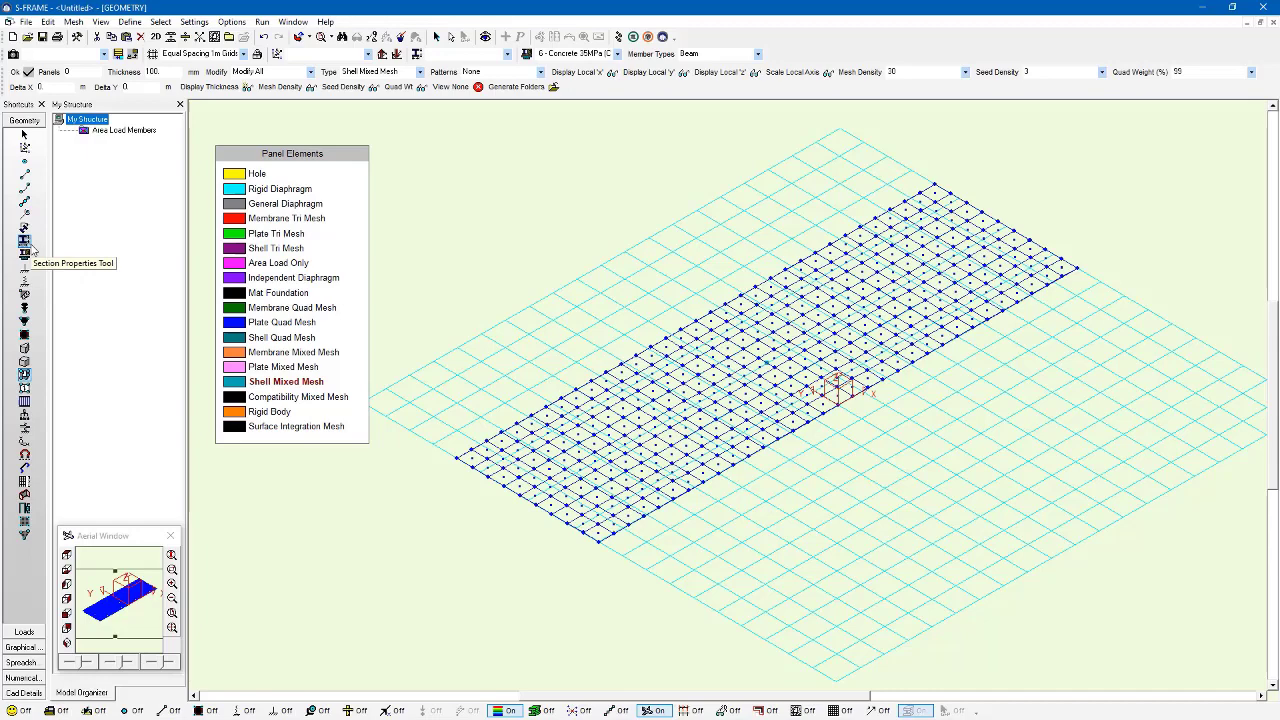
click(31, 249)
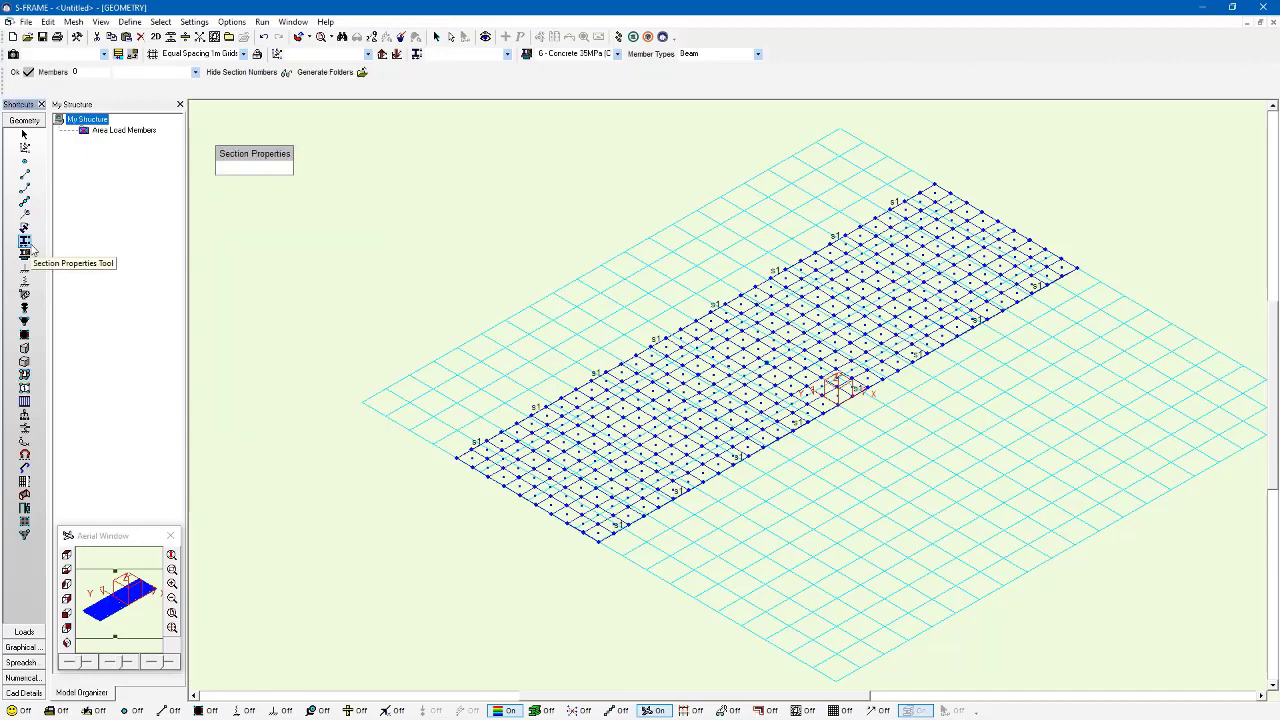
click(31, 249)
drag(480, 146, 706, 233)
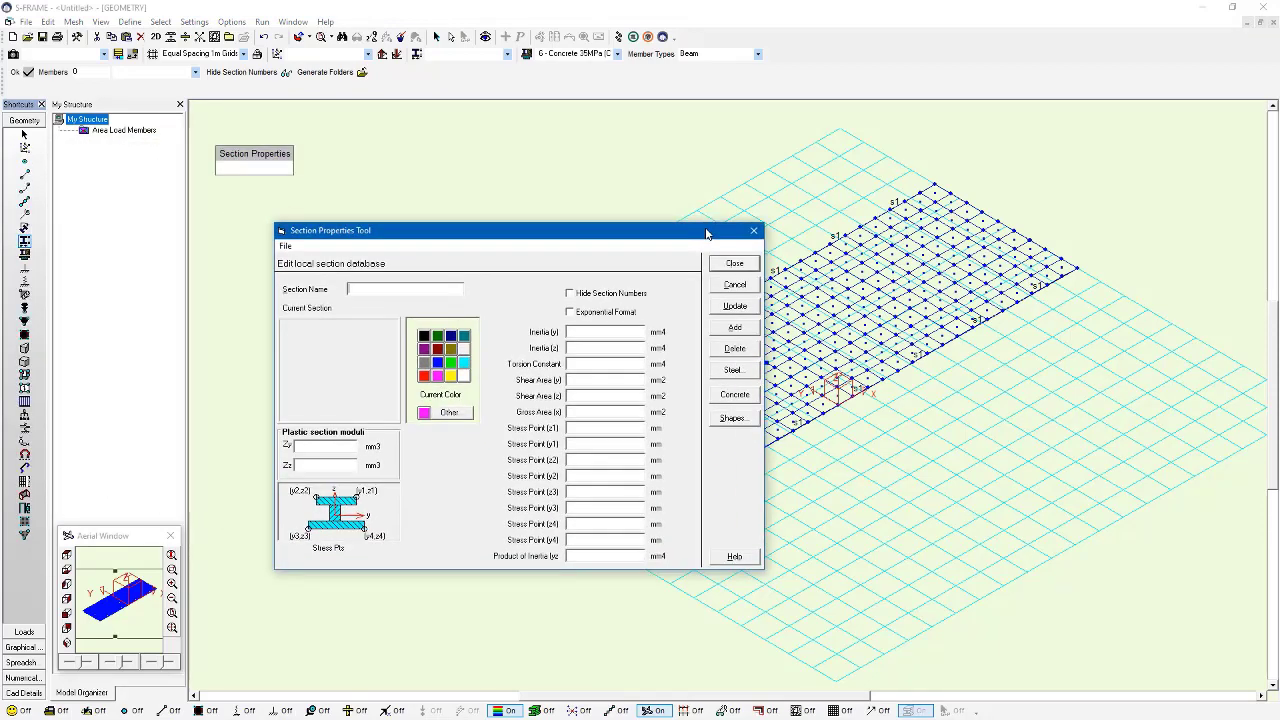
click(733, 370)
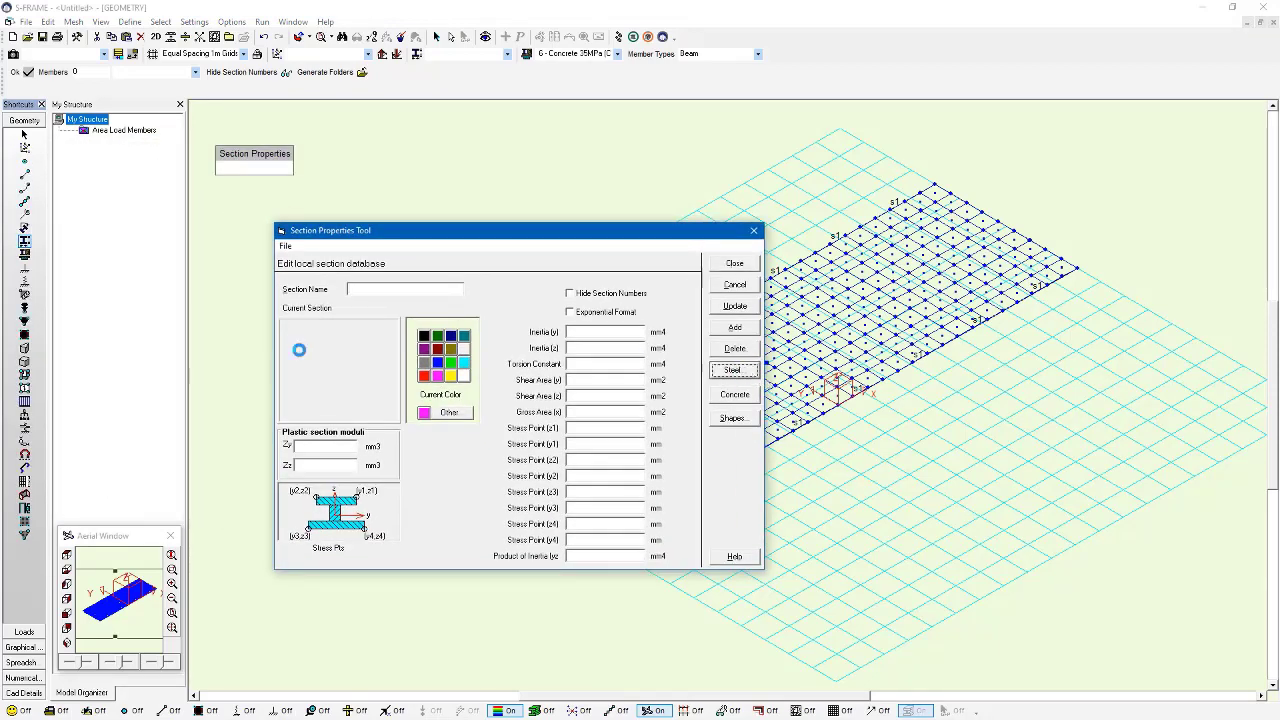
drag(453, 216, 715, 232)
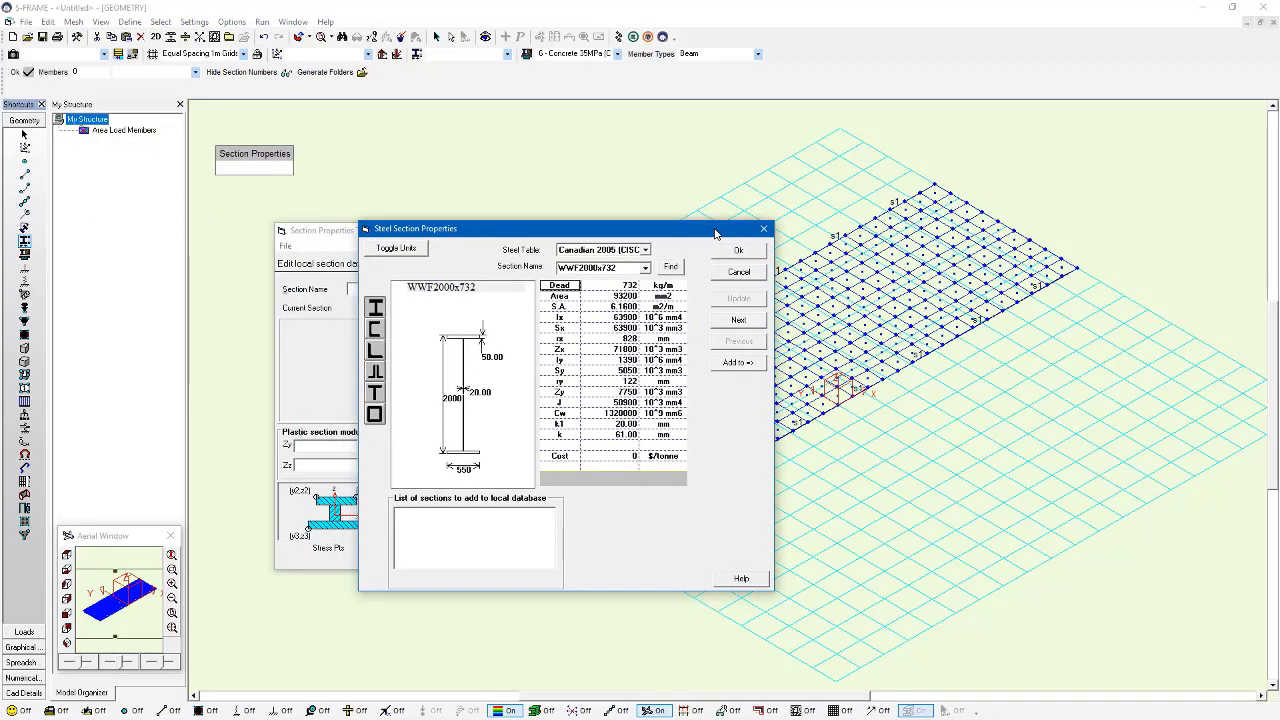
click(649, 269)
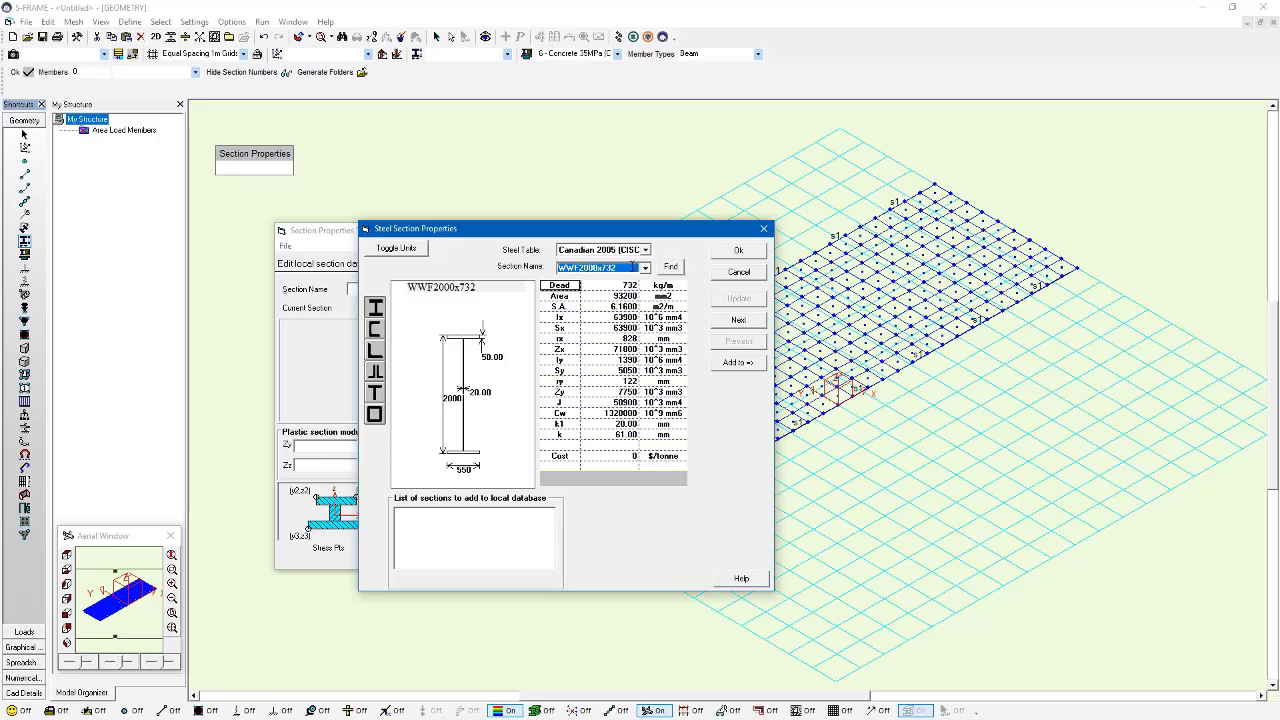
click(750, 366)
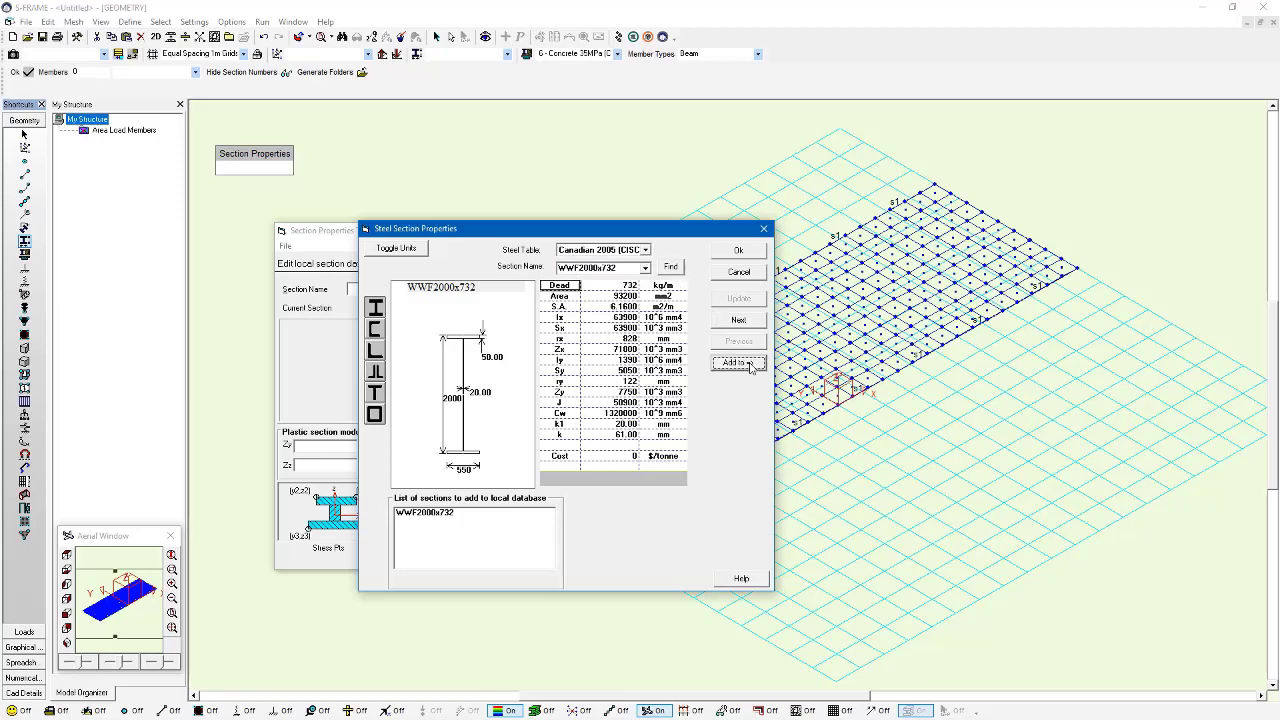
click(757, 254)
click(328, 330)
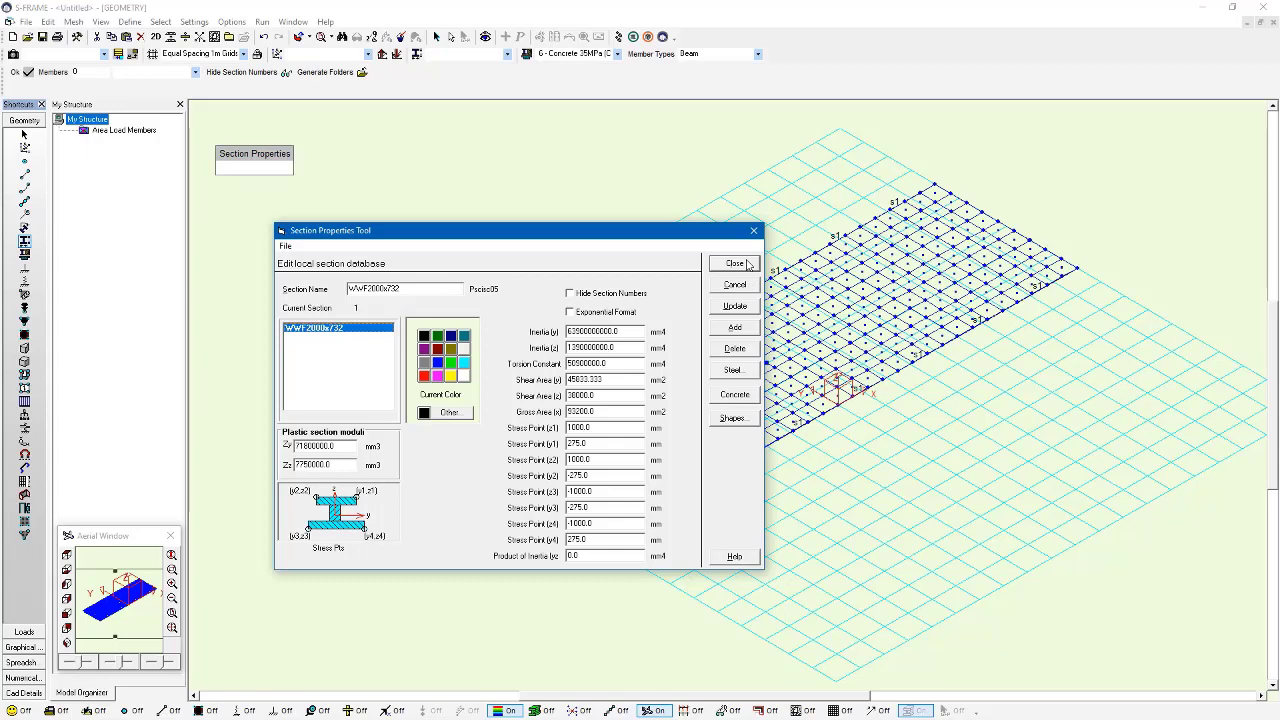
click(736, 263)
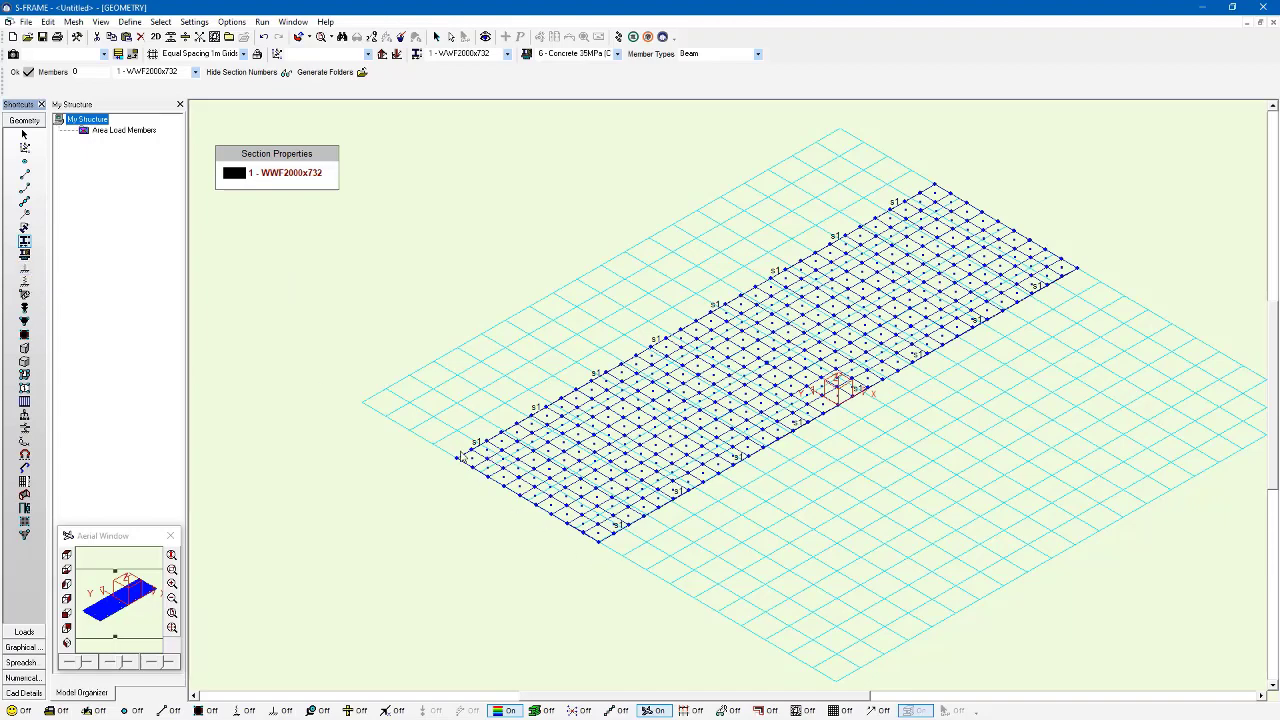
In plan view, assign fully fixed supports to all joints along the slab's short edge at the minimum X end.
click(67, 555)
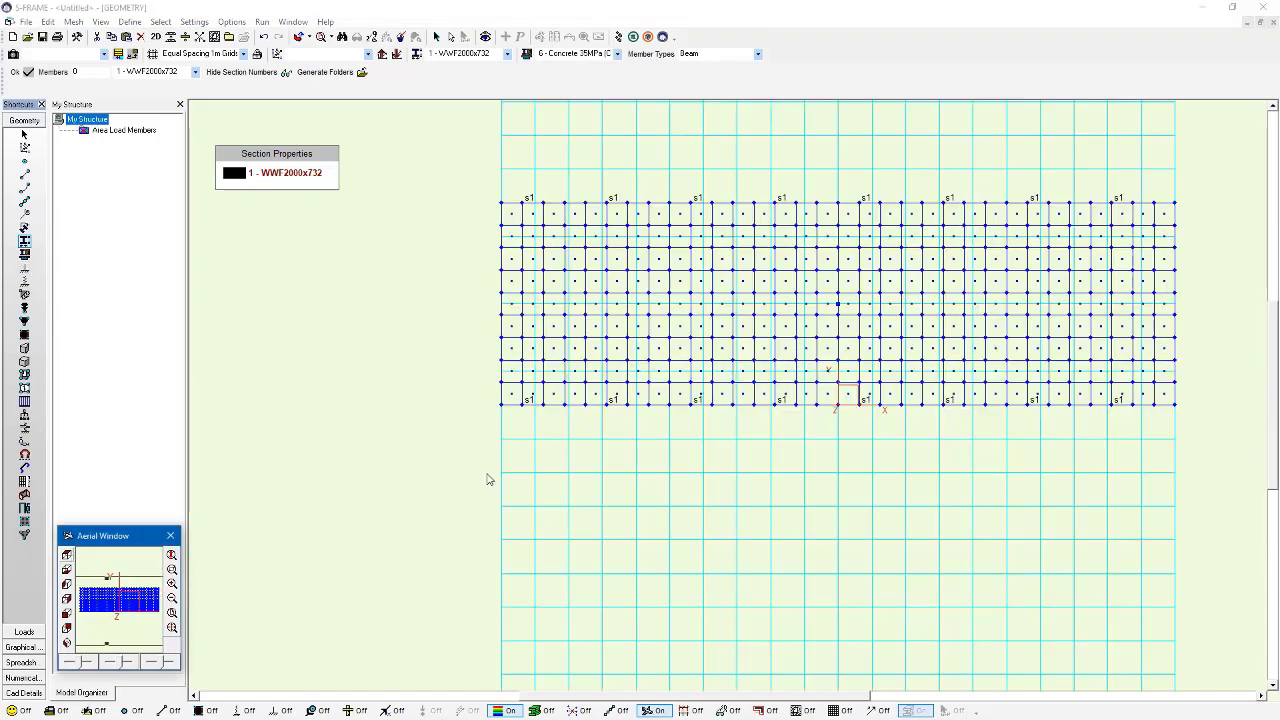
click(494, 423)
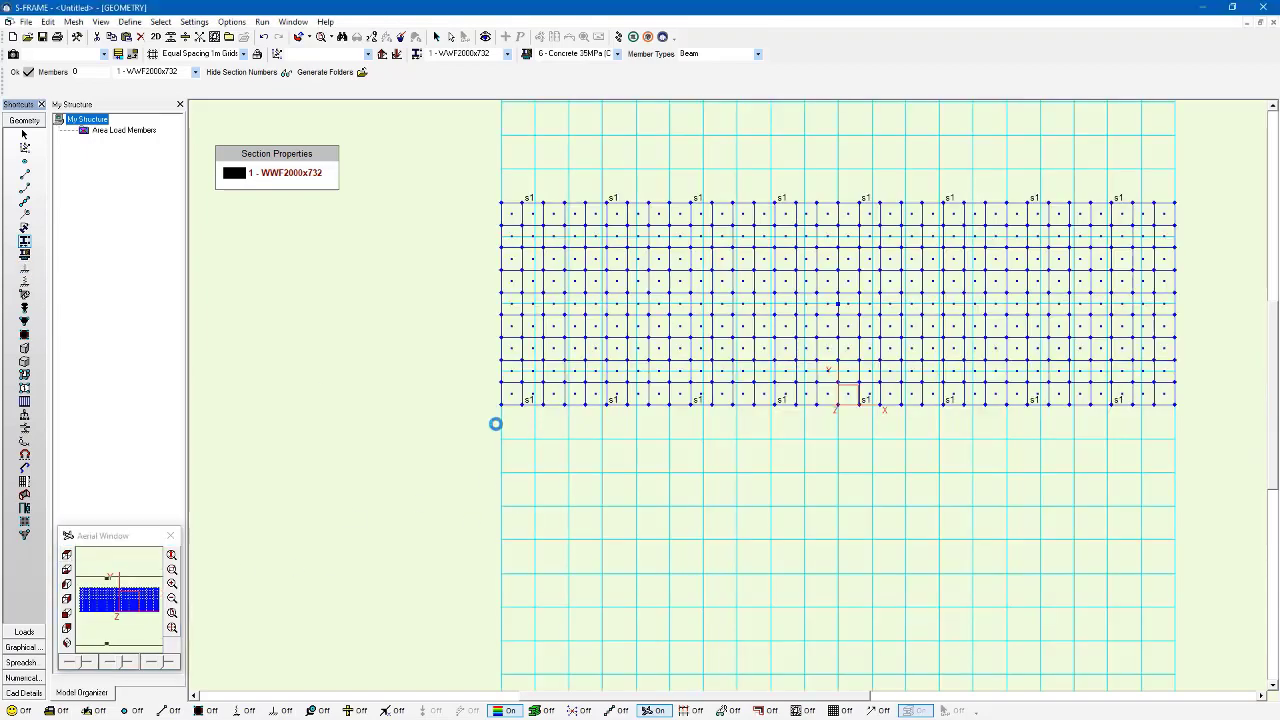
click(25, 279)
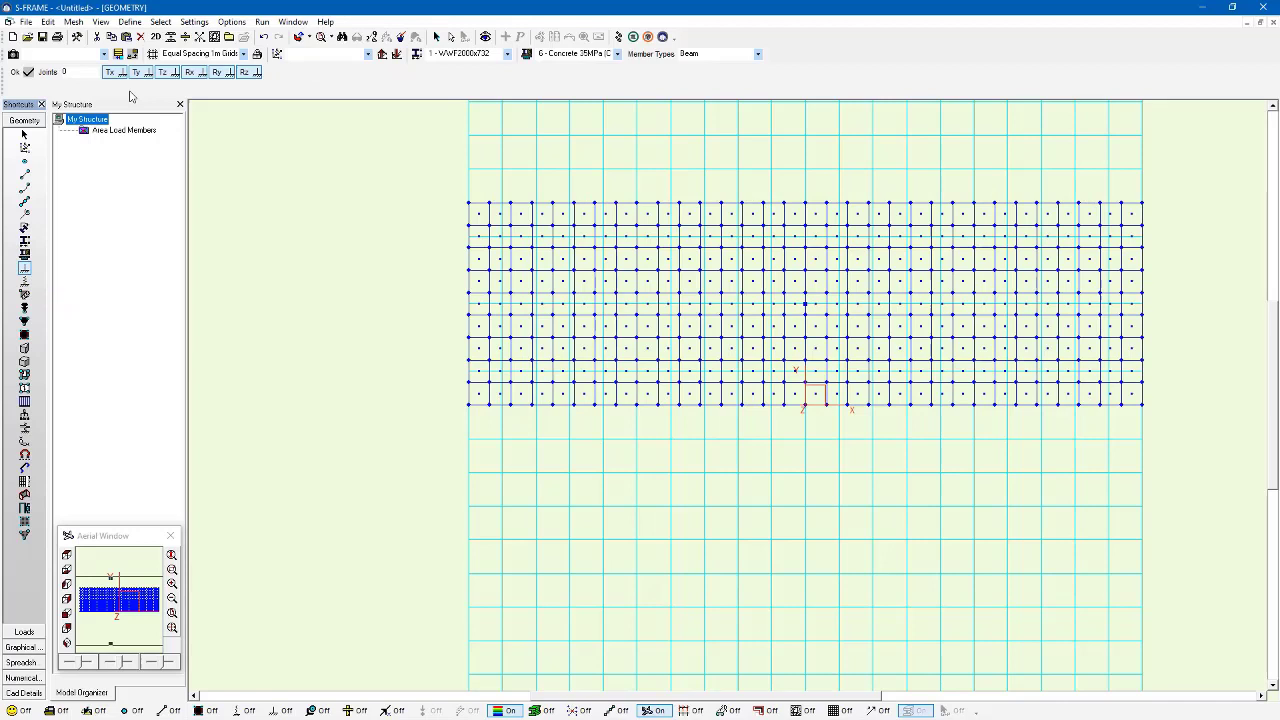
drag(440, 180, 482, 439)
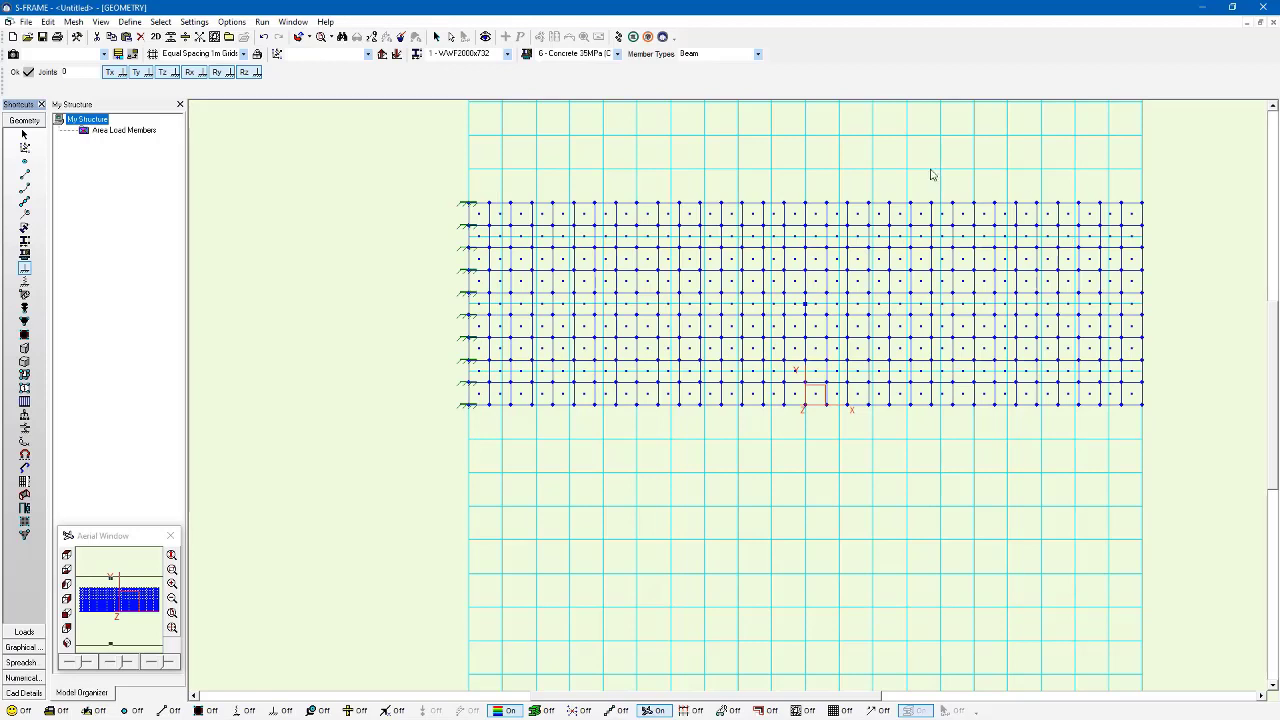
Assign supports fixed in Ty, Tz and Rx, with Tx, Ry and Rz free, to all joints along the slab's short edge at the maximum X end.
click(203, 75)
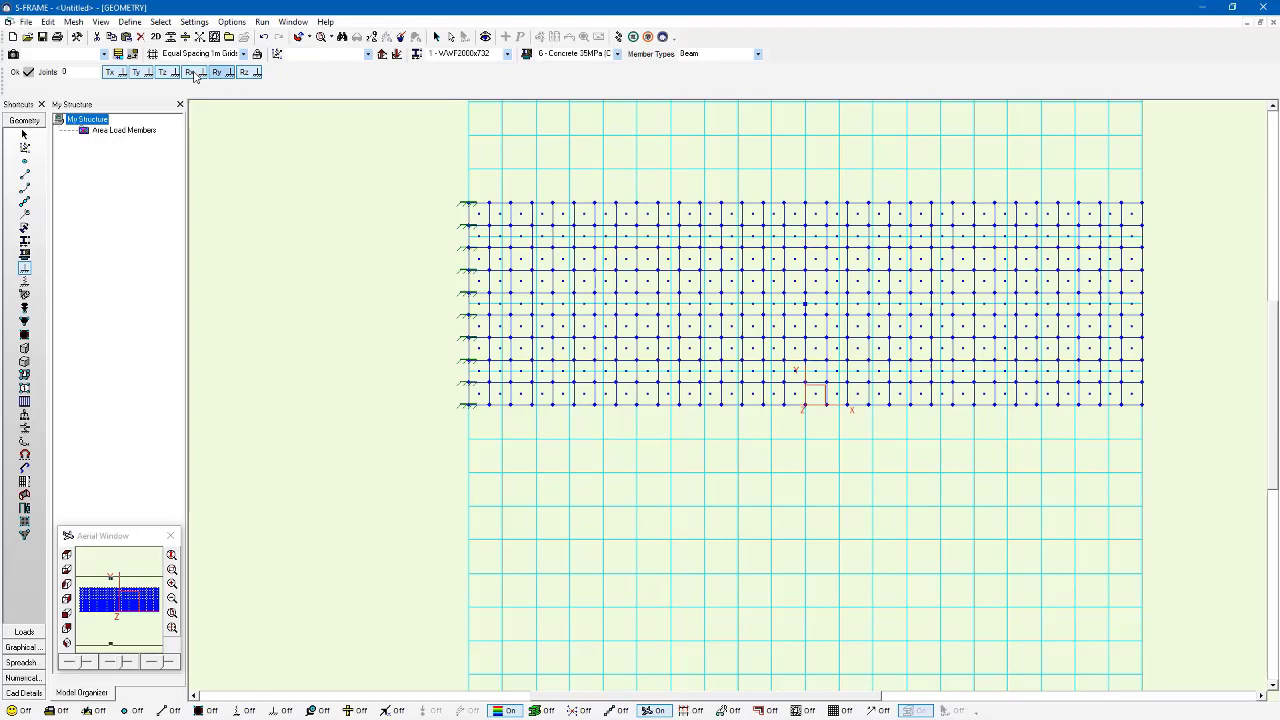
click(112, 73)
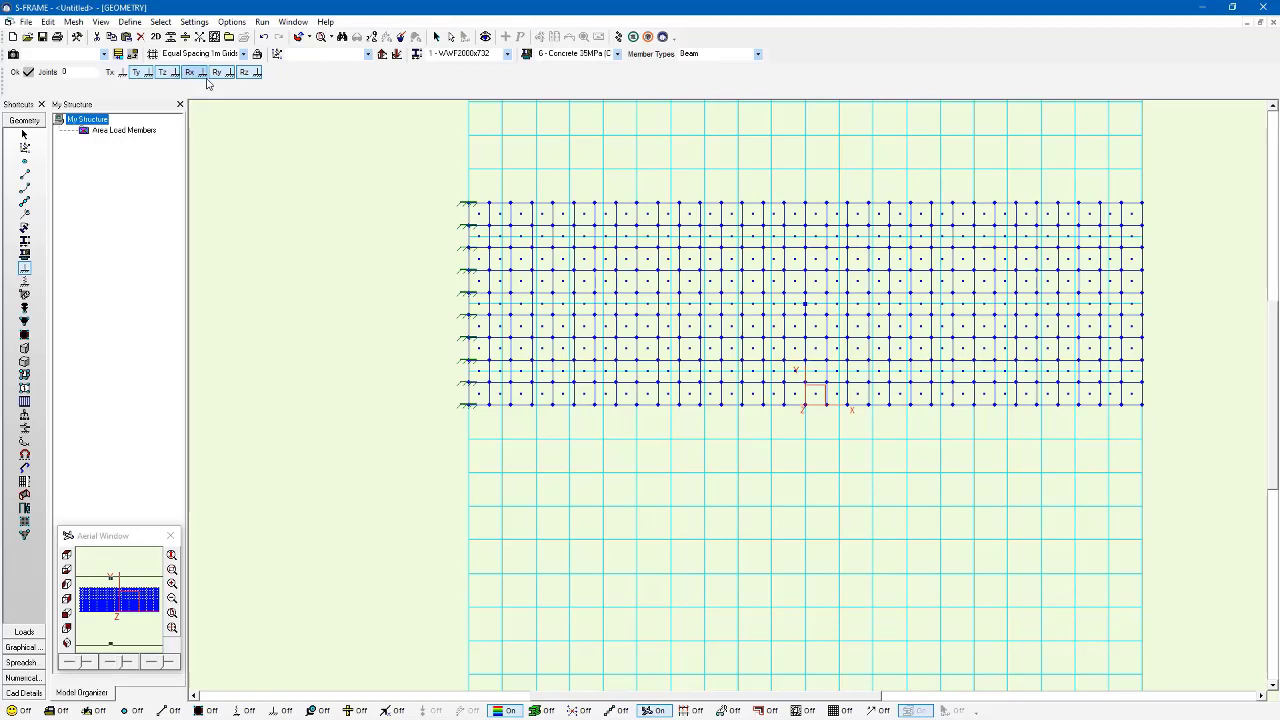
click(189, 73)
click(216, 73)
click(243, 73)
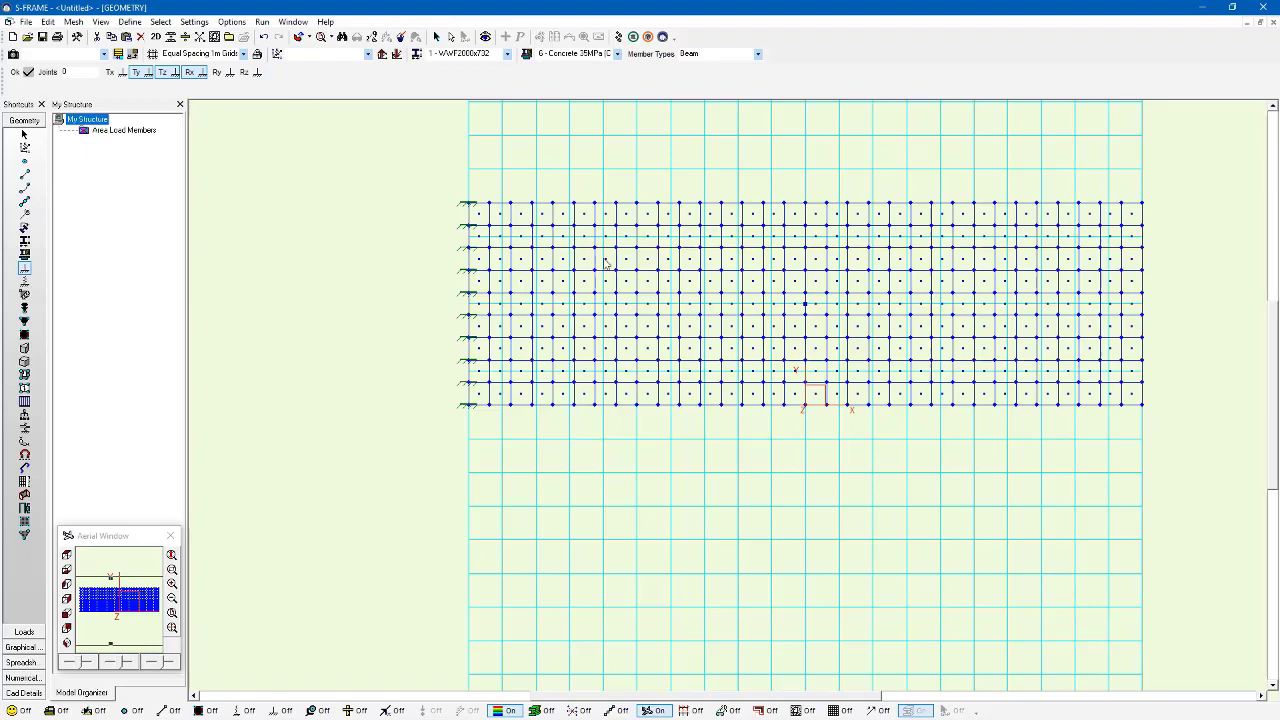
middle_drag(607, 264, 1020, 303)
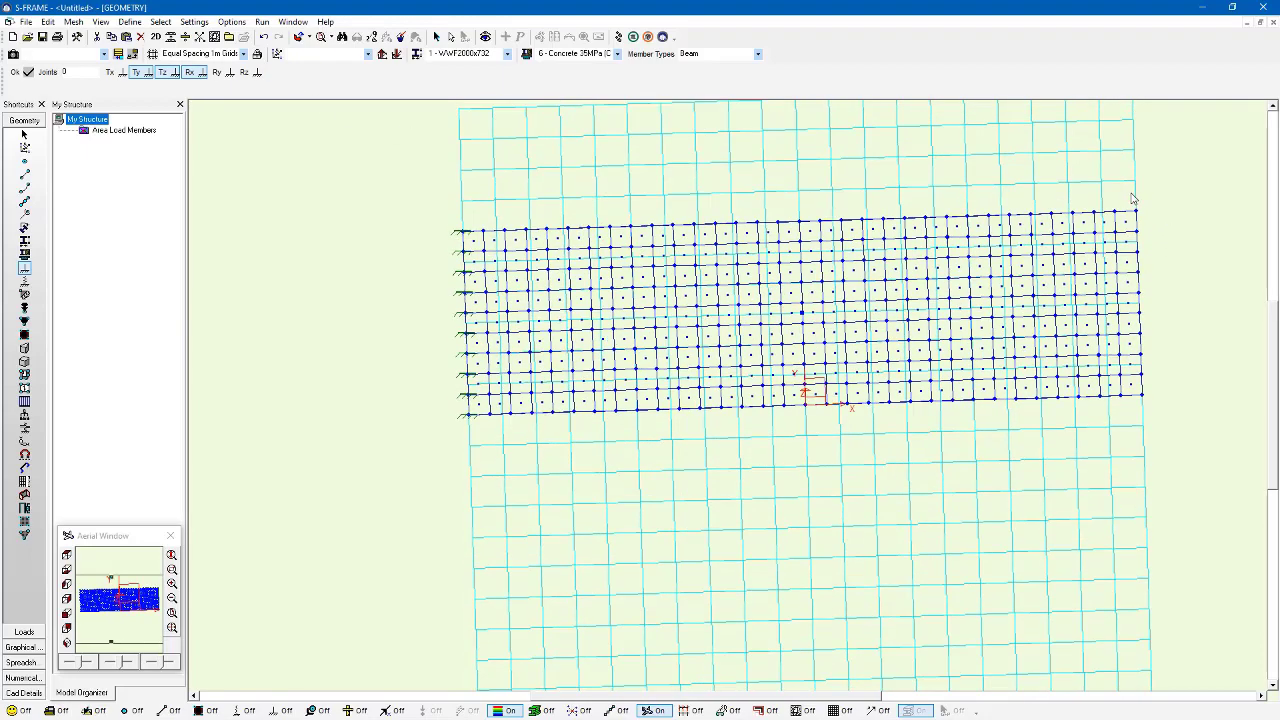
drag(1132, 194, 1222, 420)
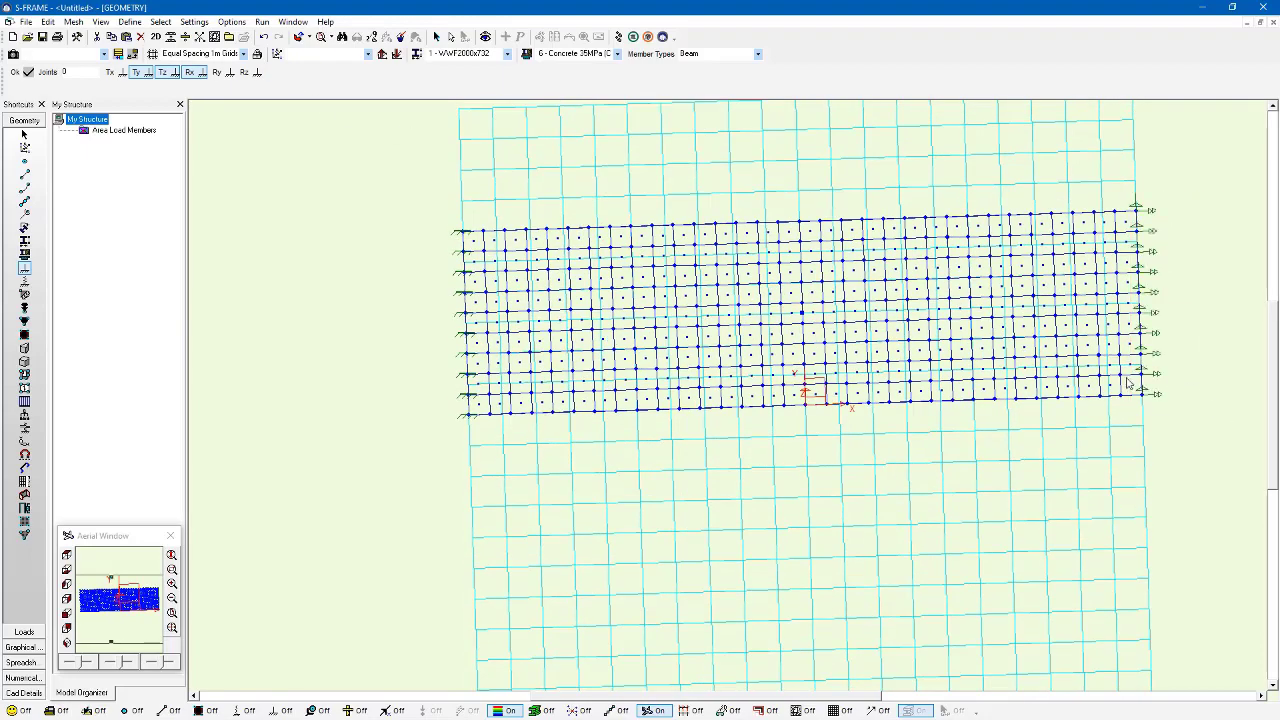
middle_drag(1191, 394, 1129, 503)
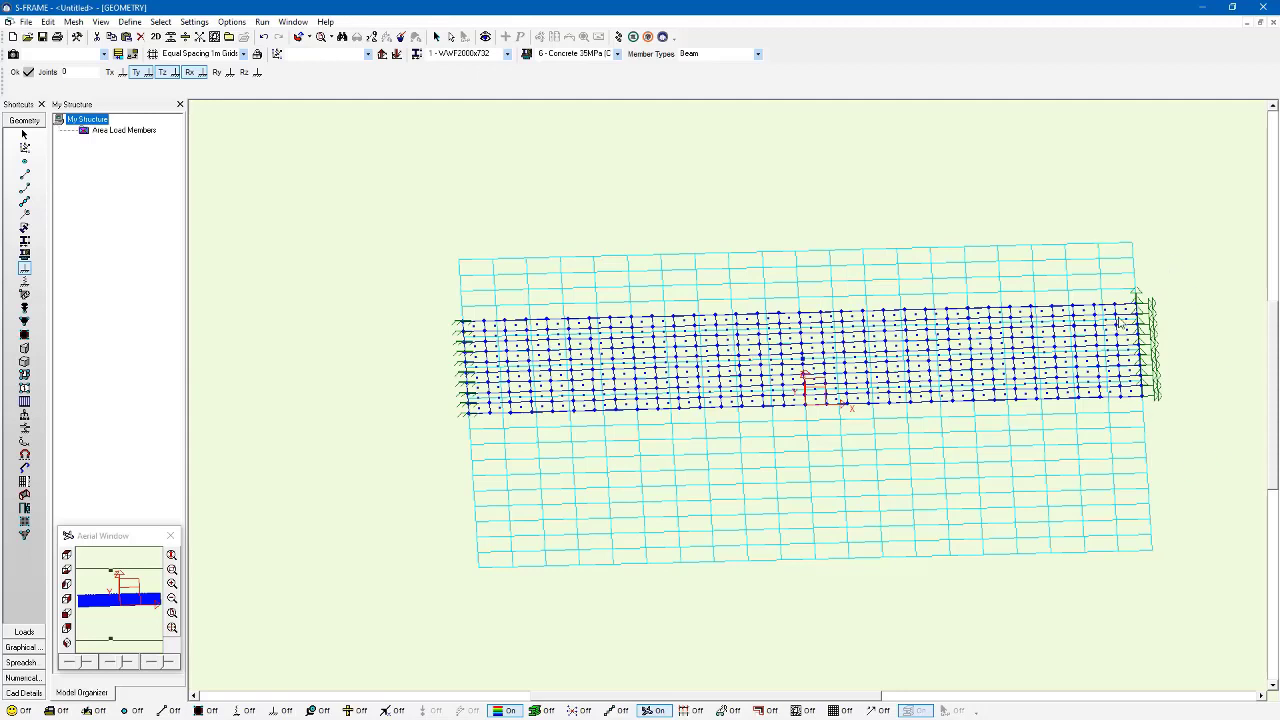
Create a new load case with the description Moving Load.
click(36, 633)
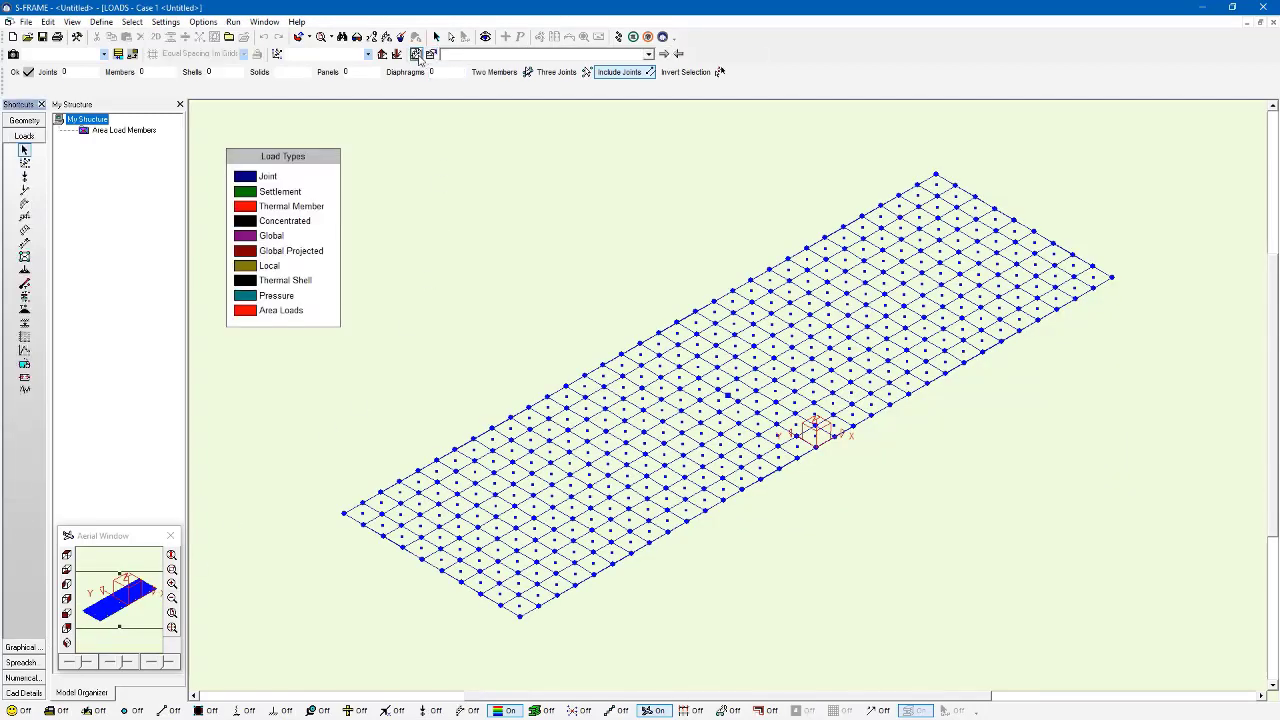
click(416, 55)
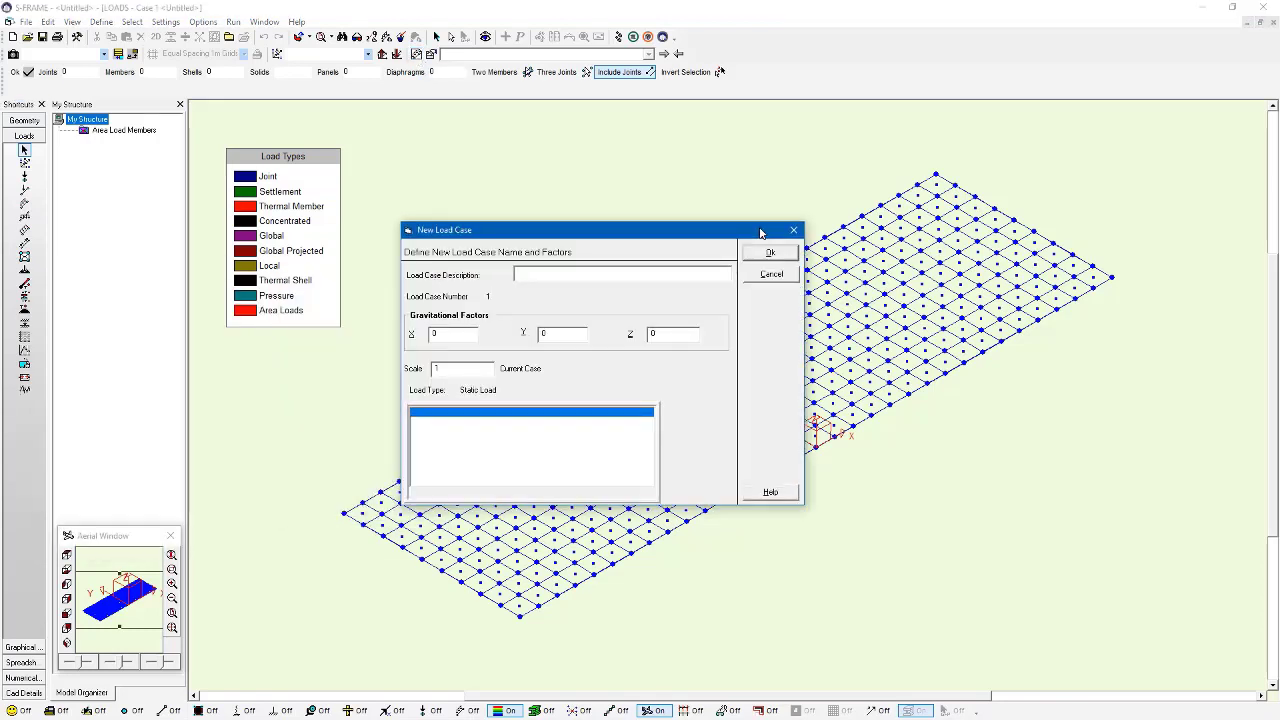
text(Moving Load)
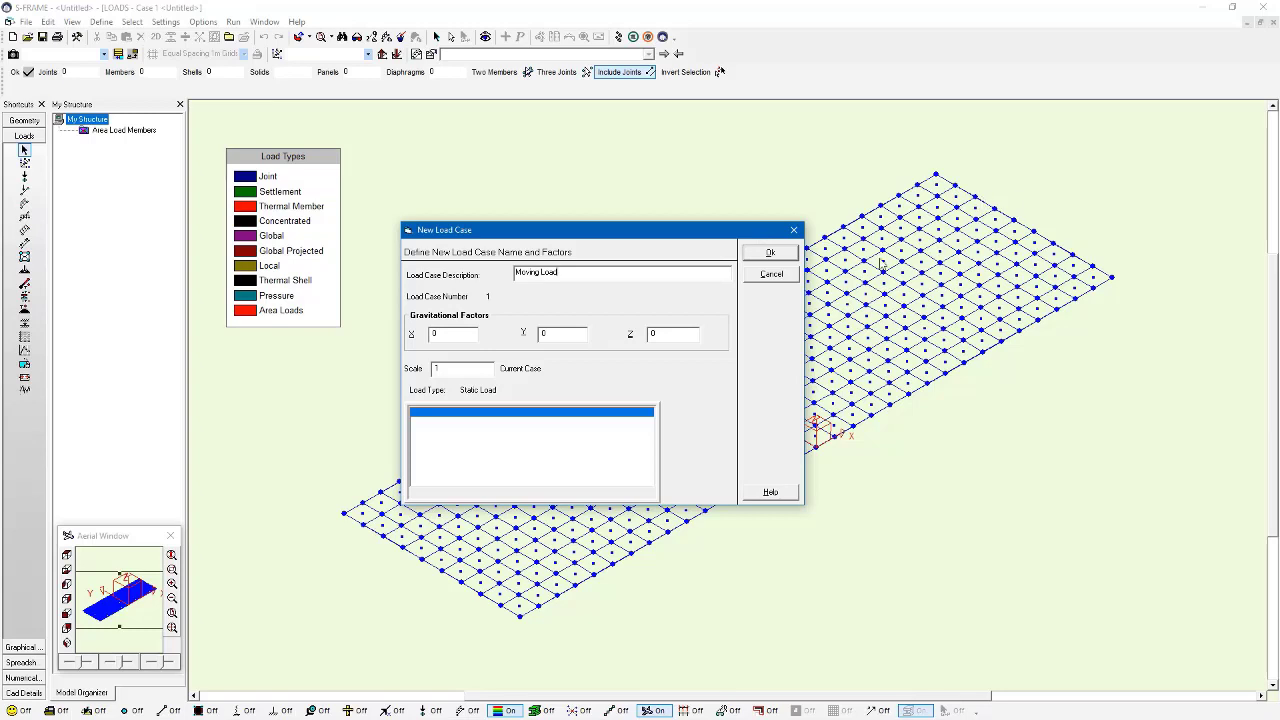
click(769, 254)
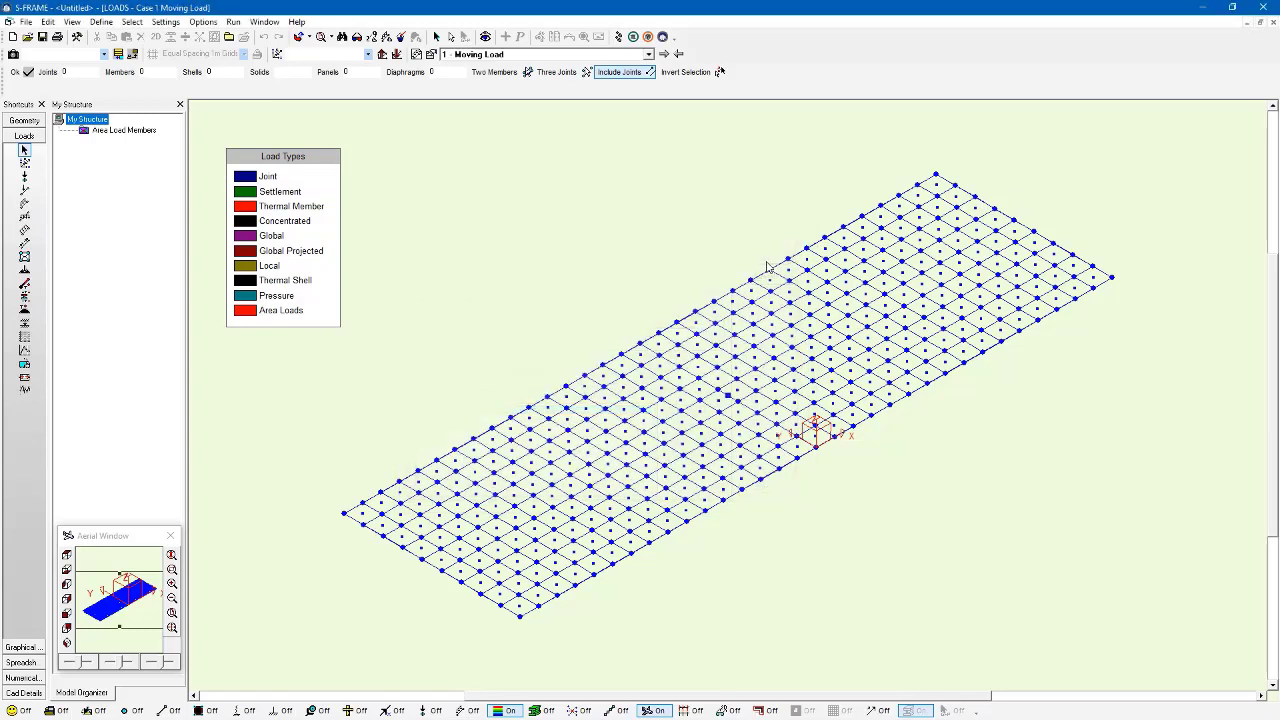
Start the Moving Load Tool and load the vehicle pattern file MOVEDATA.DML into its wheel load patterns.
click(29, 367)
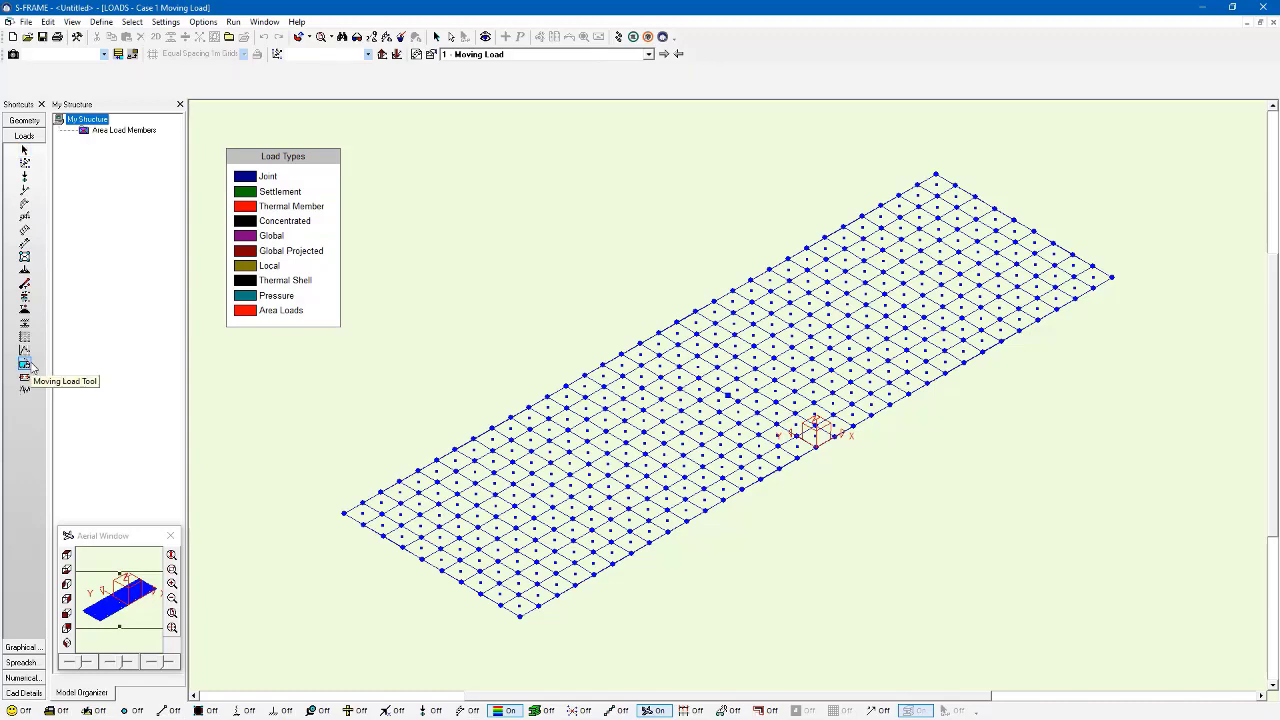
click(29, 367)
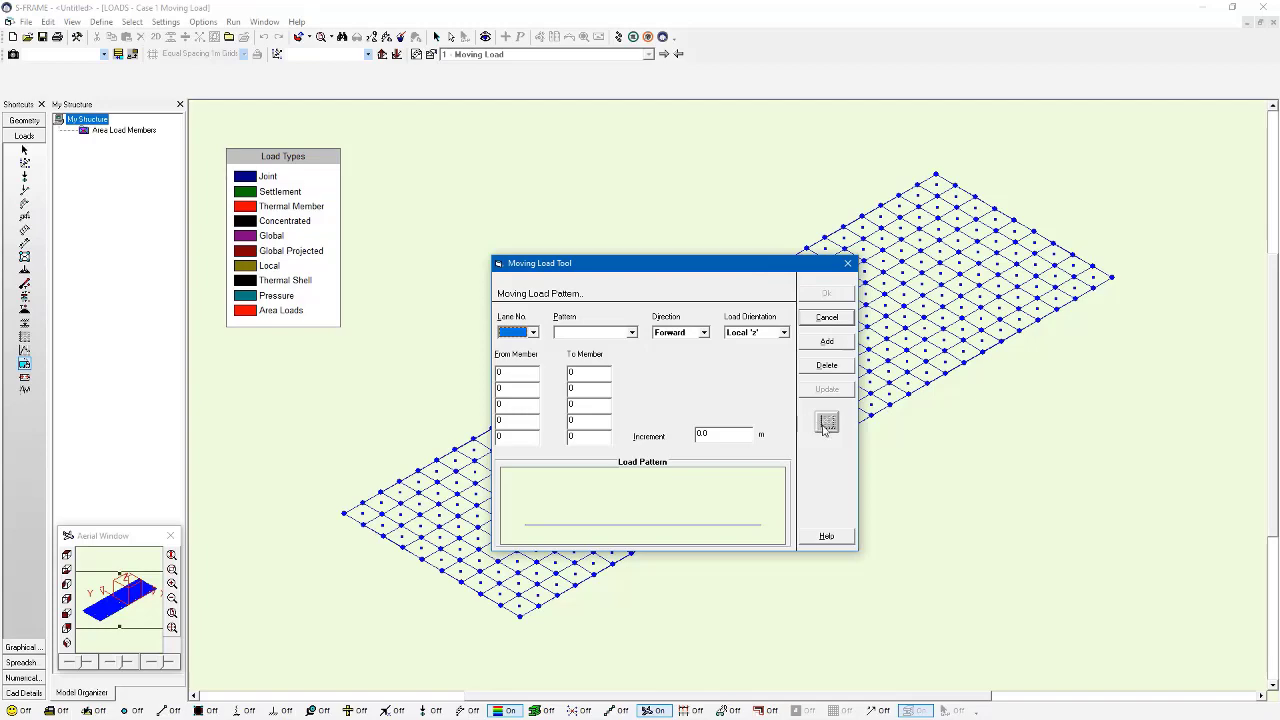
click(826, 423)
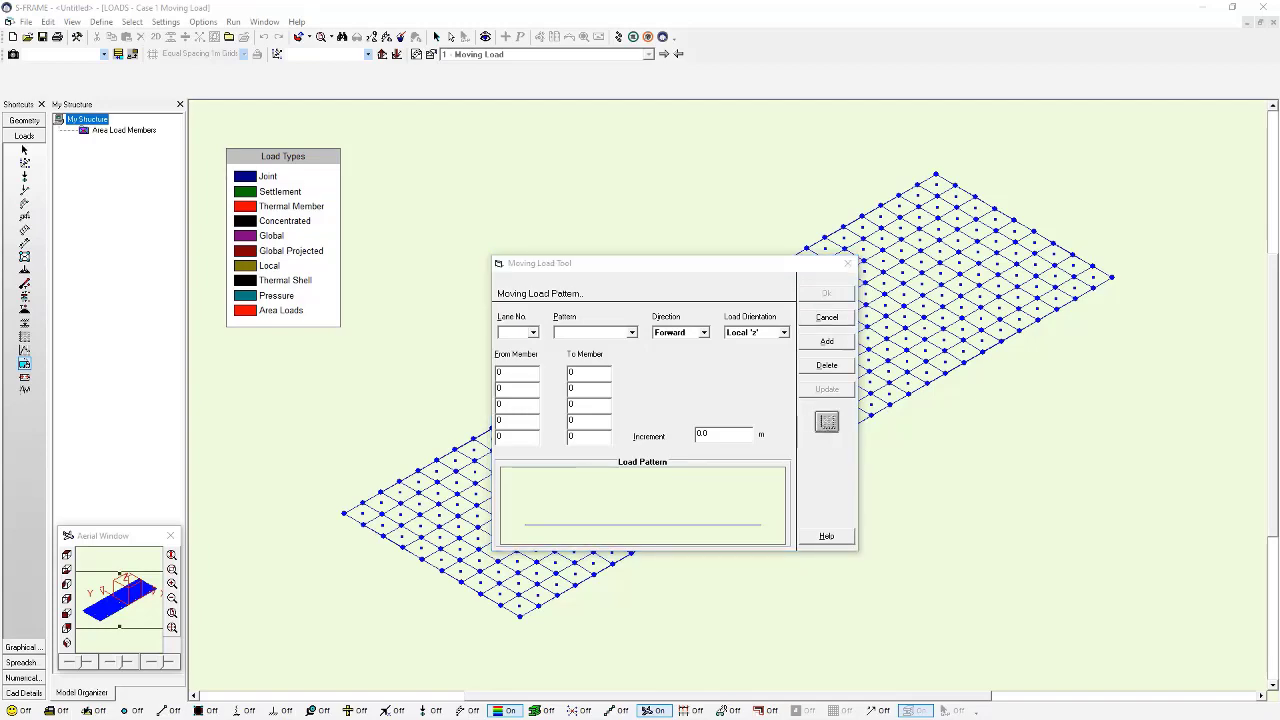
drag(715, 294, 812, 258)
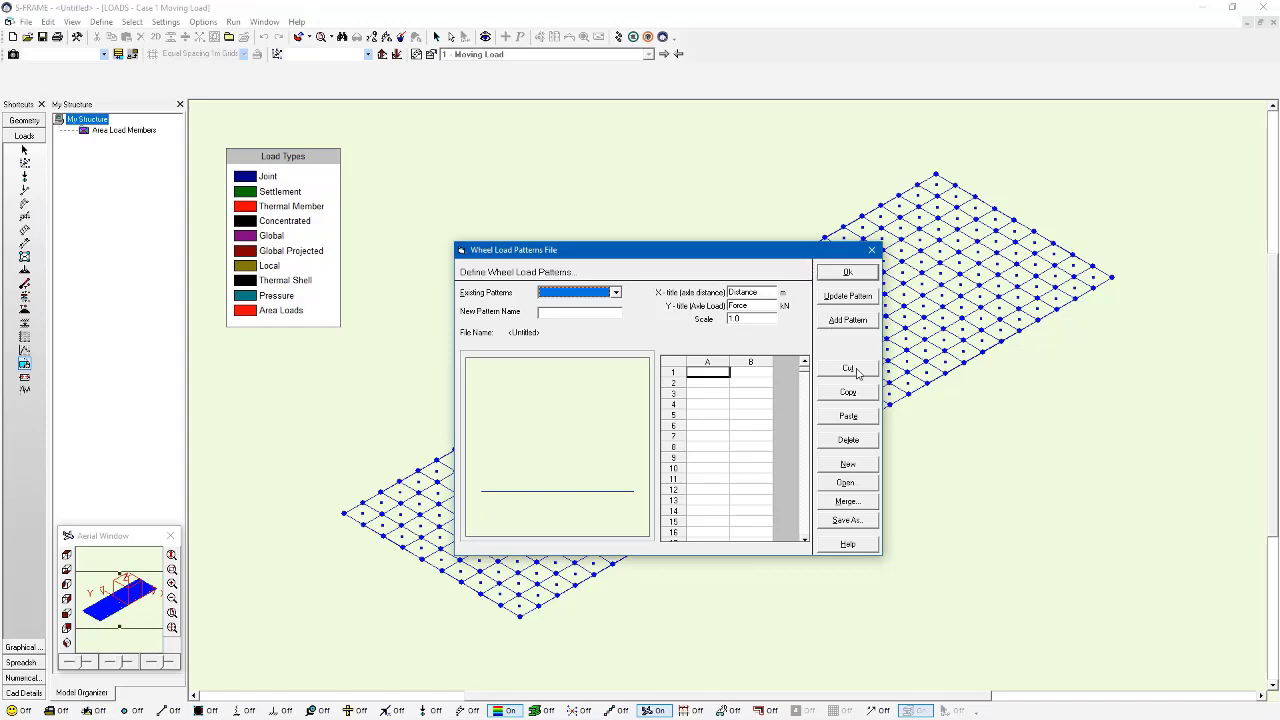
click(847, 484)
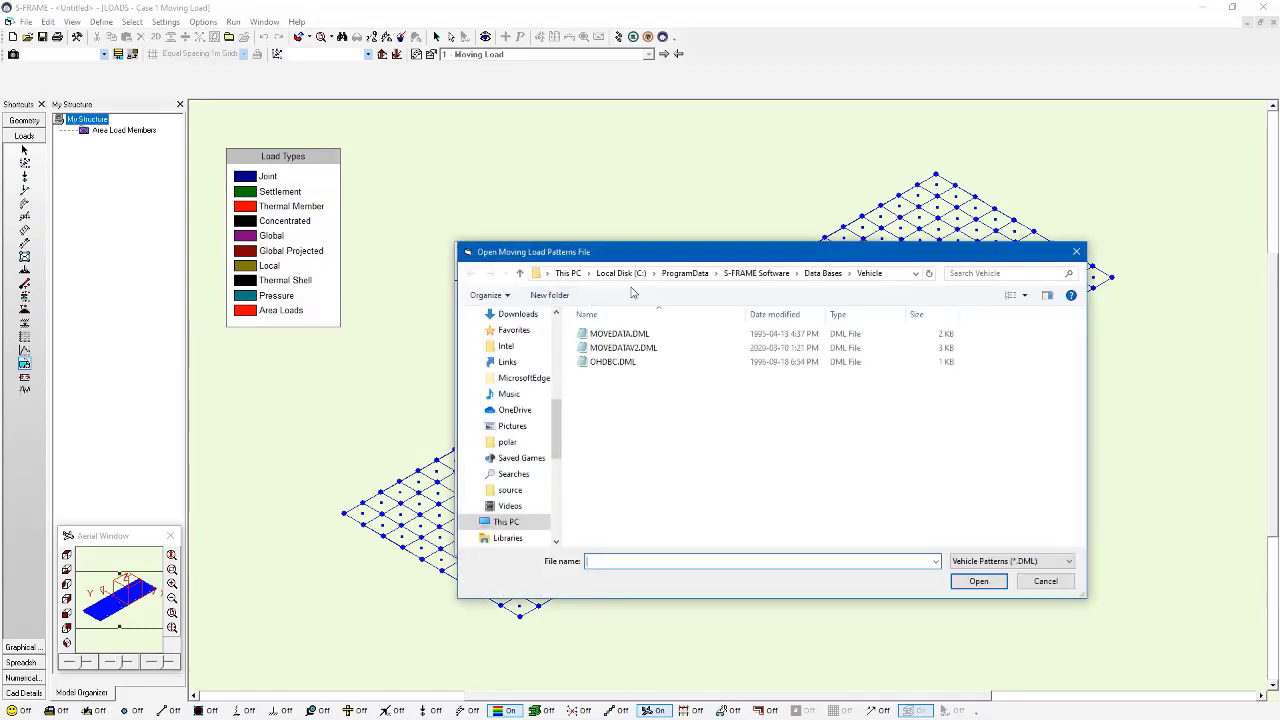
click(898, 276)
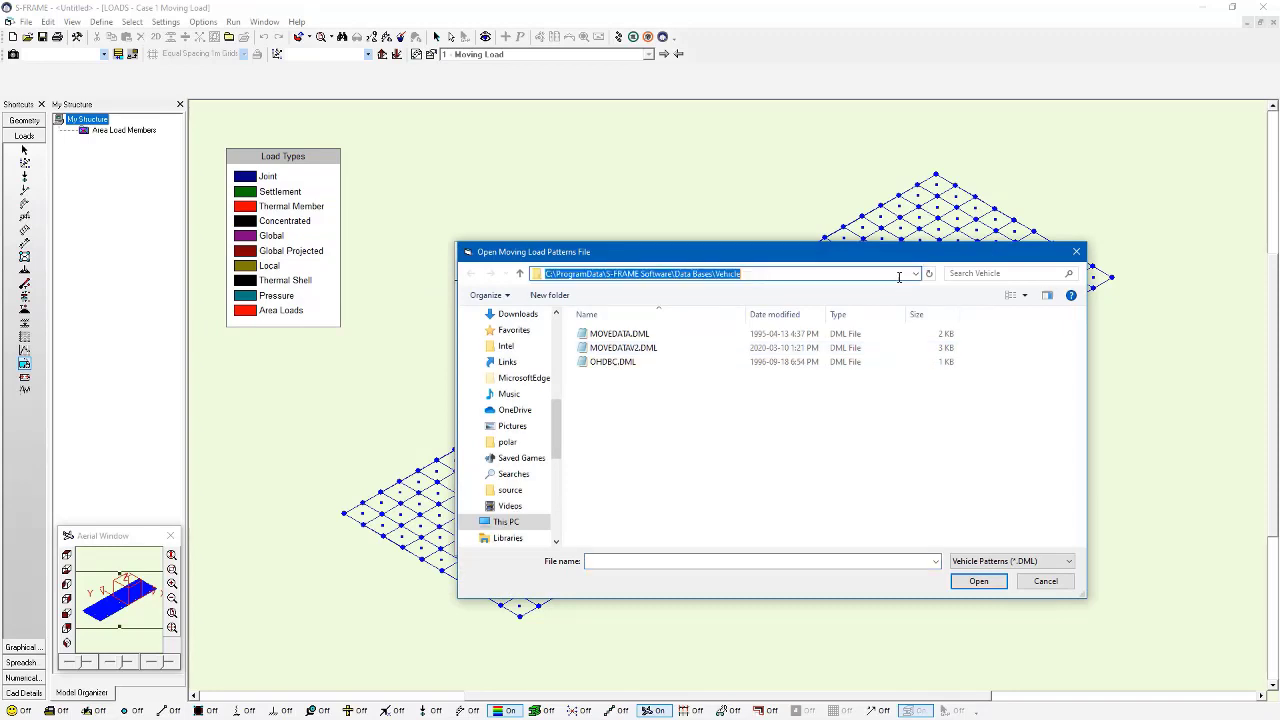
click(899, 277)
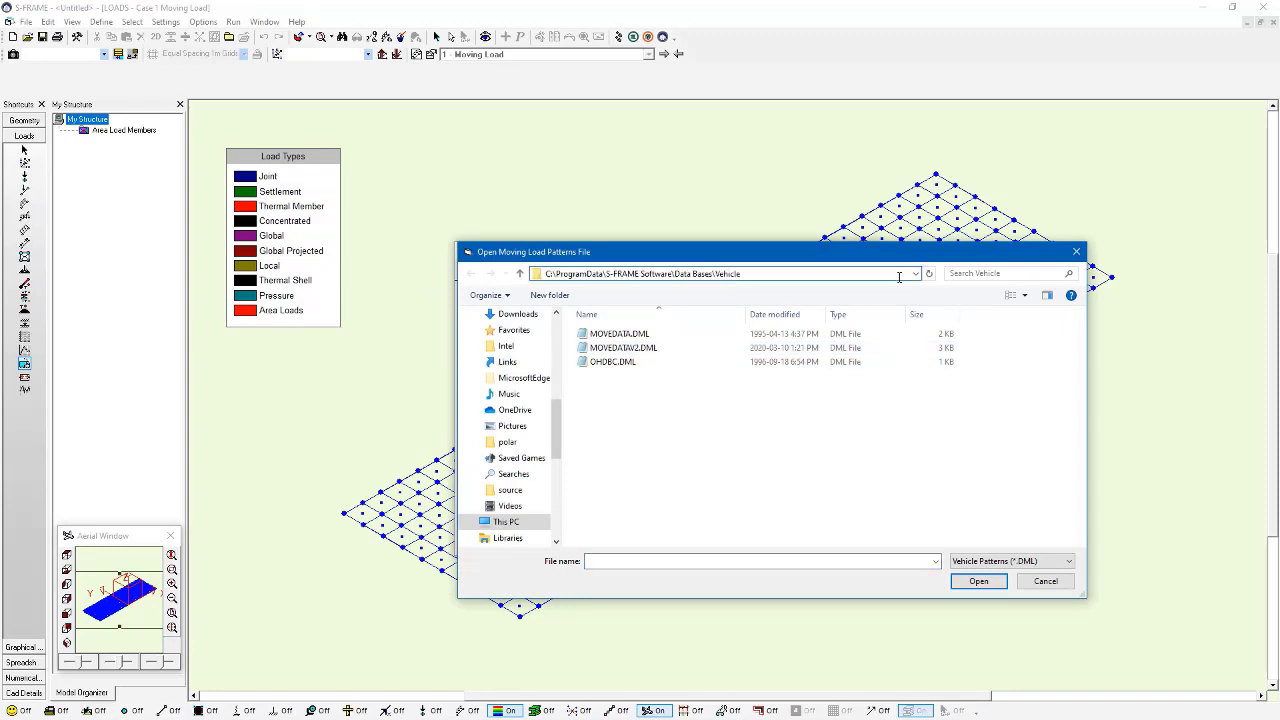
double_click(658, 339)
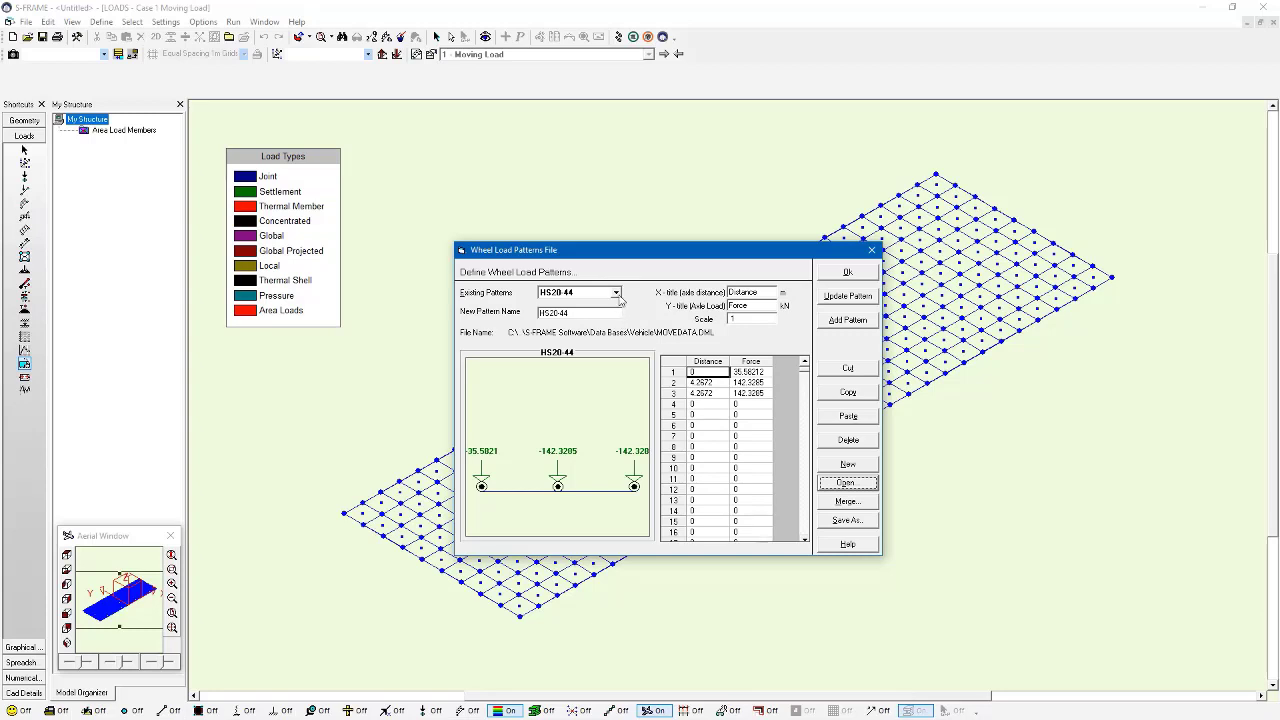
Preview the HS15-44, H15-44 and LEGAL-TYPE3 wheel load patterns and examine their axle distances and forces.
click(616, 293)
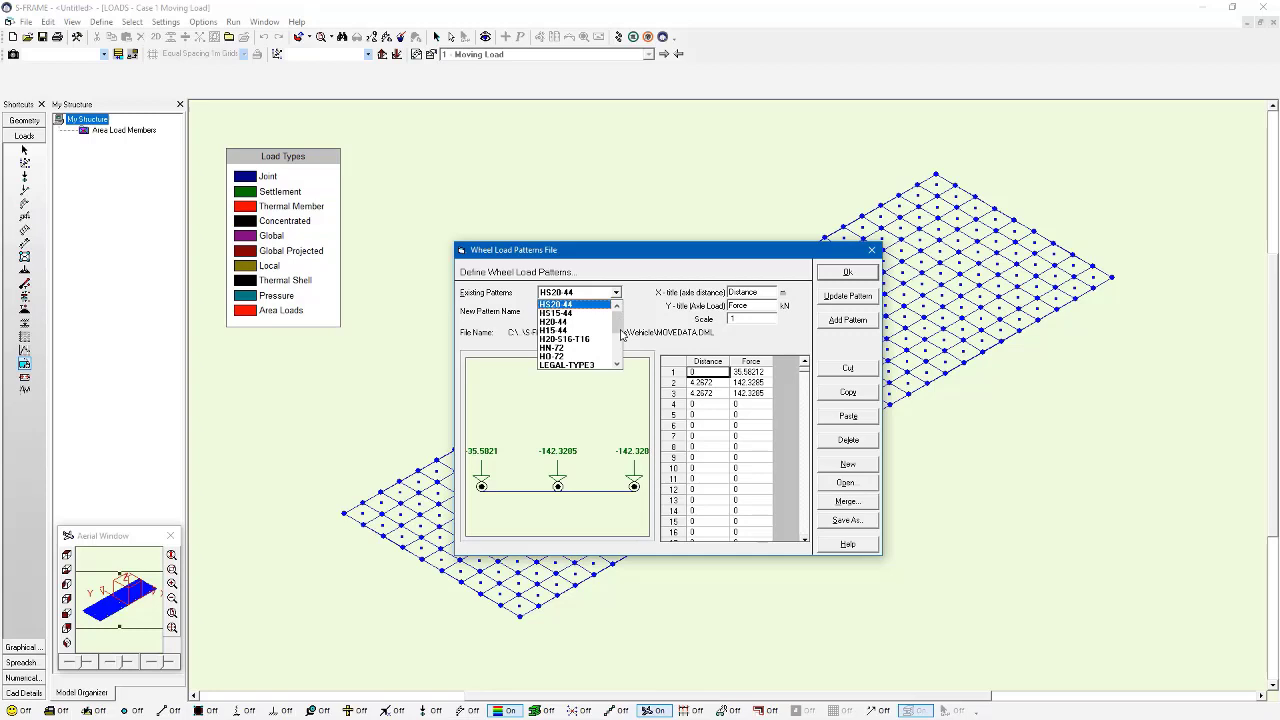
mouse_move(621, 334)
mouse_down()
mouse_move(621, 362)
mouse_move(618, 318)
mouse_up()
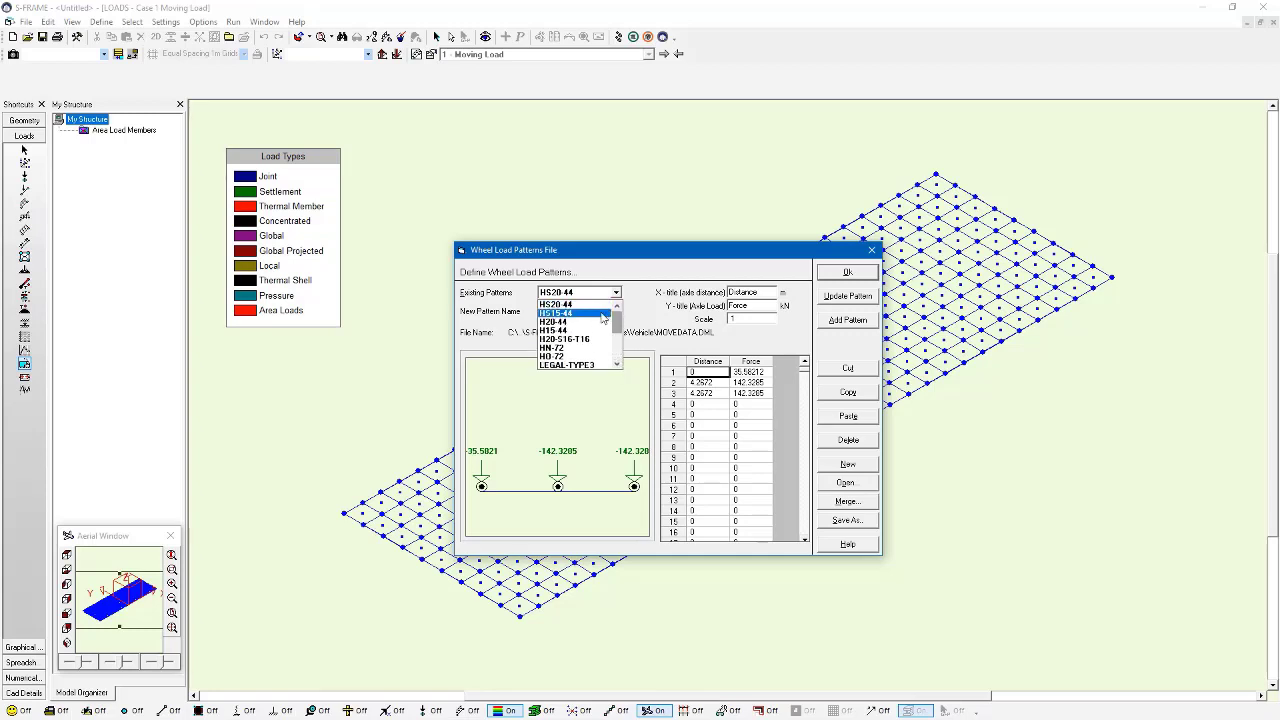
click(604, 315)
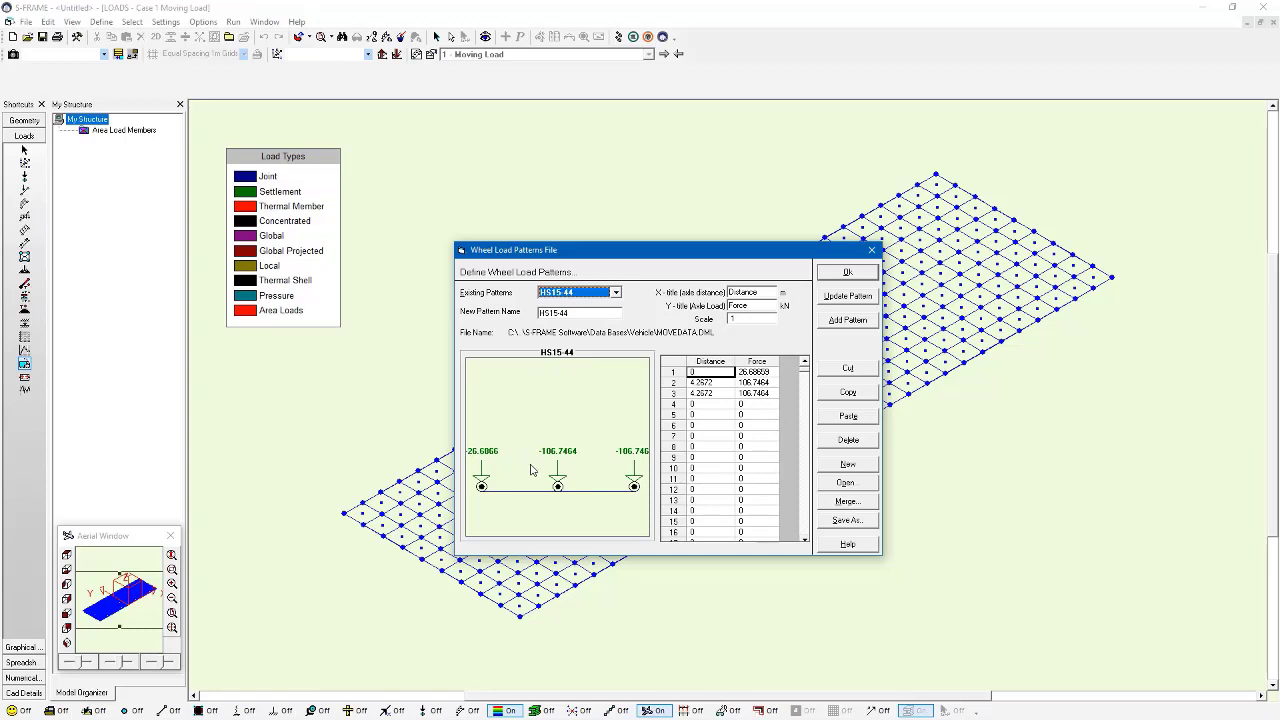
click(709, 362)
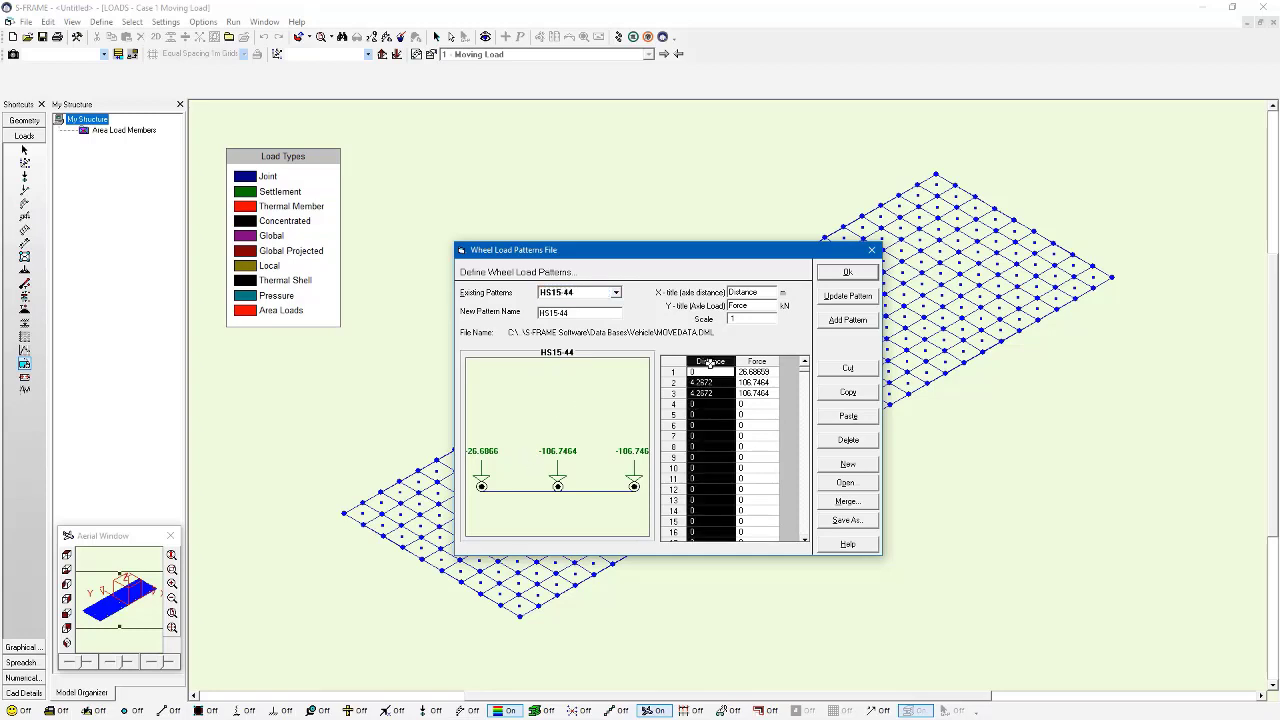
click(711, 371)
click(709, 382)
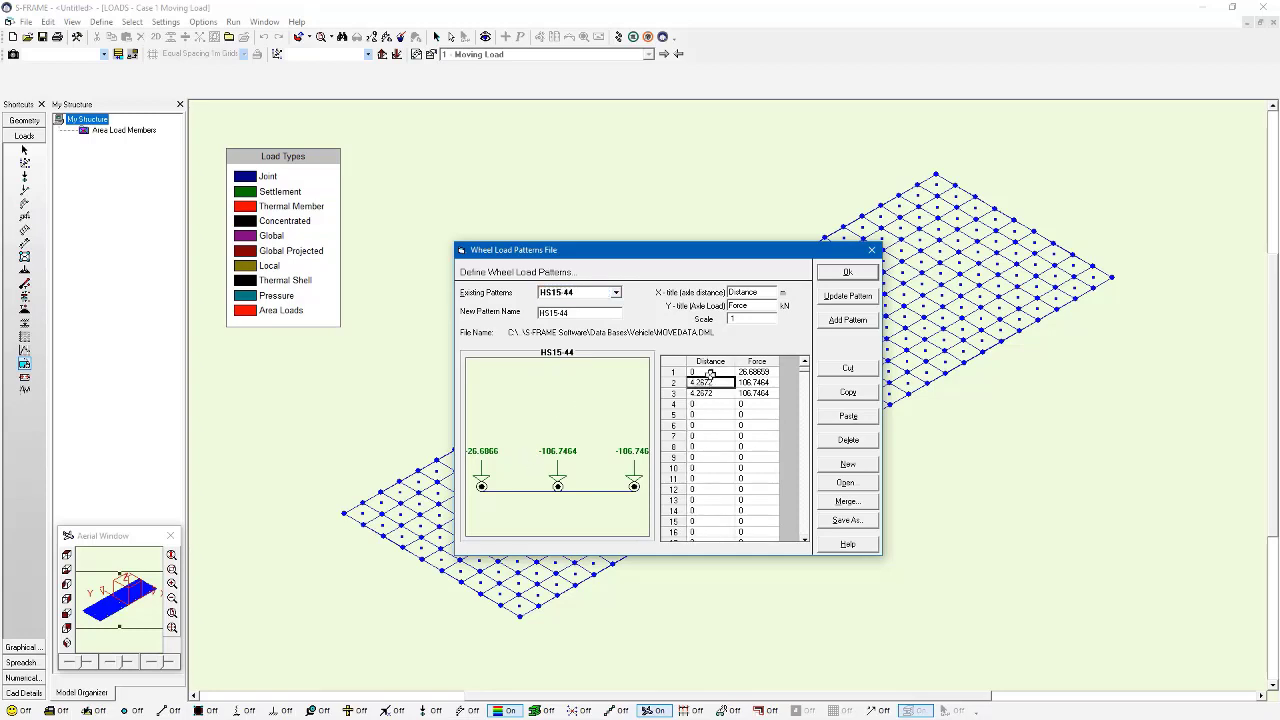
click(708, 372)
click(710, 382)
click(709, 394)
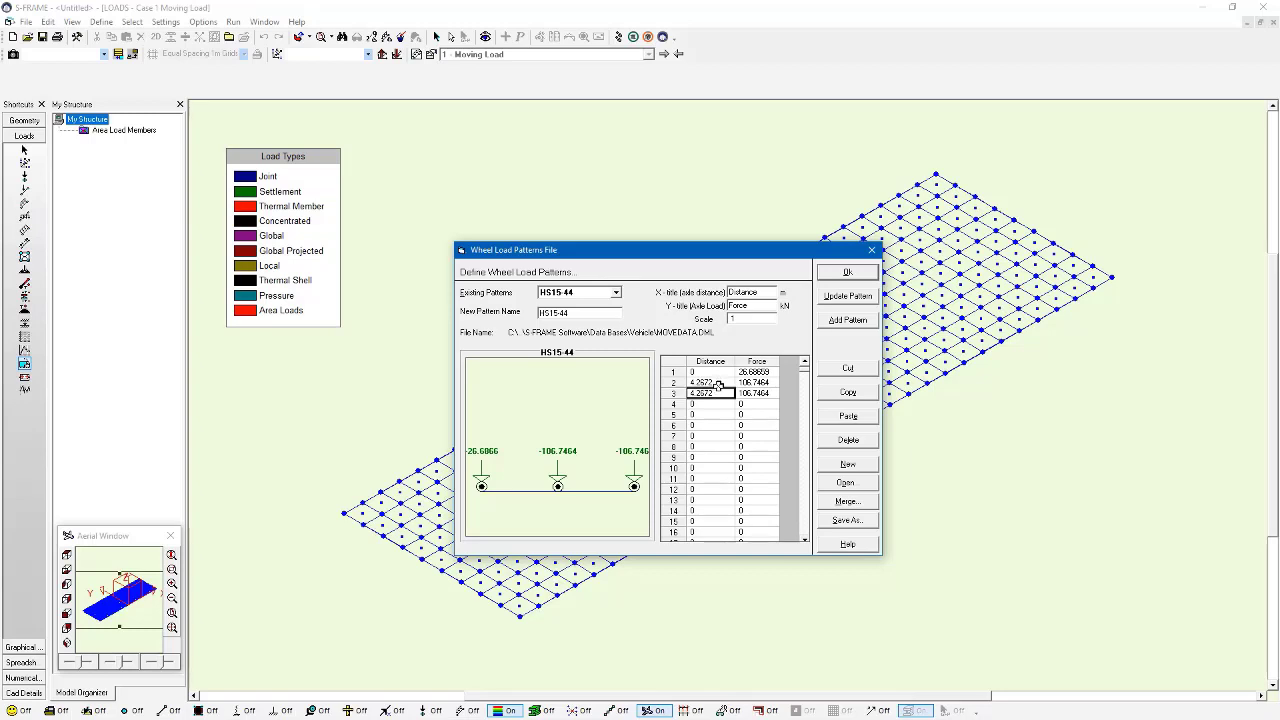
click(616, 292)
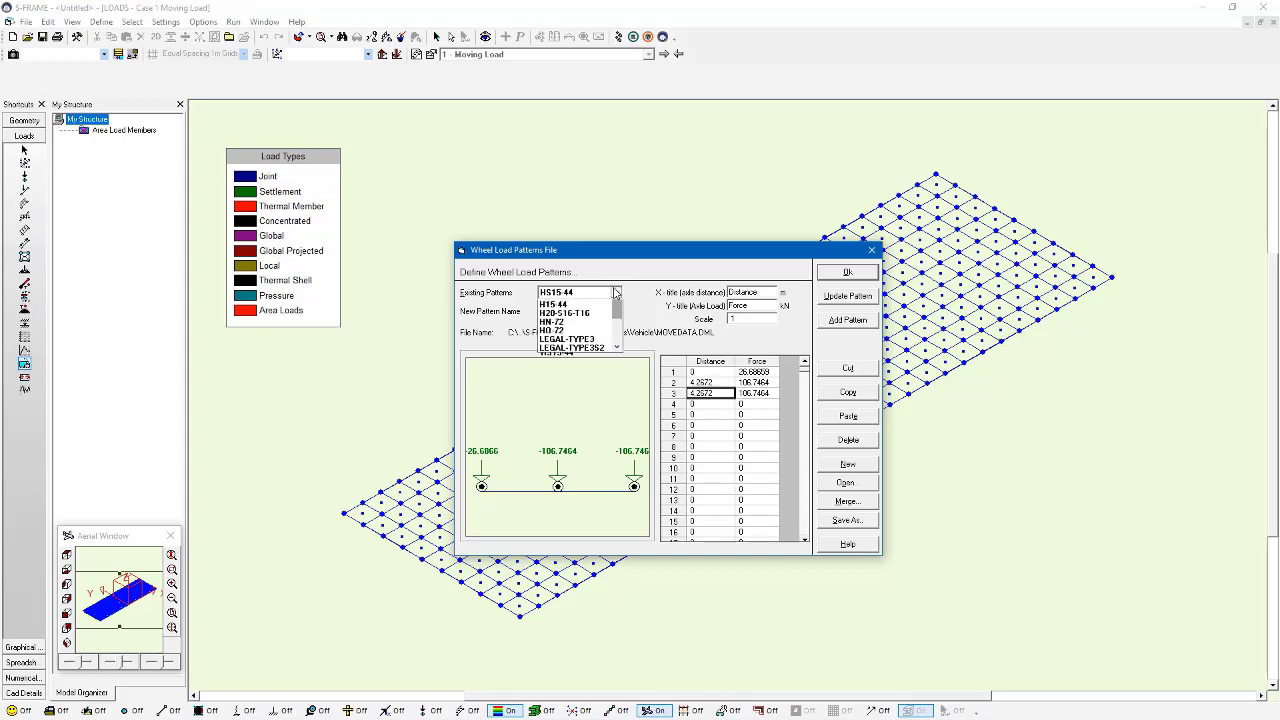
click(590, 322)
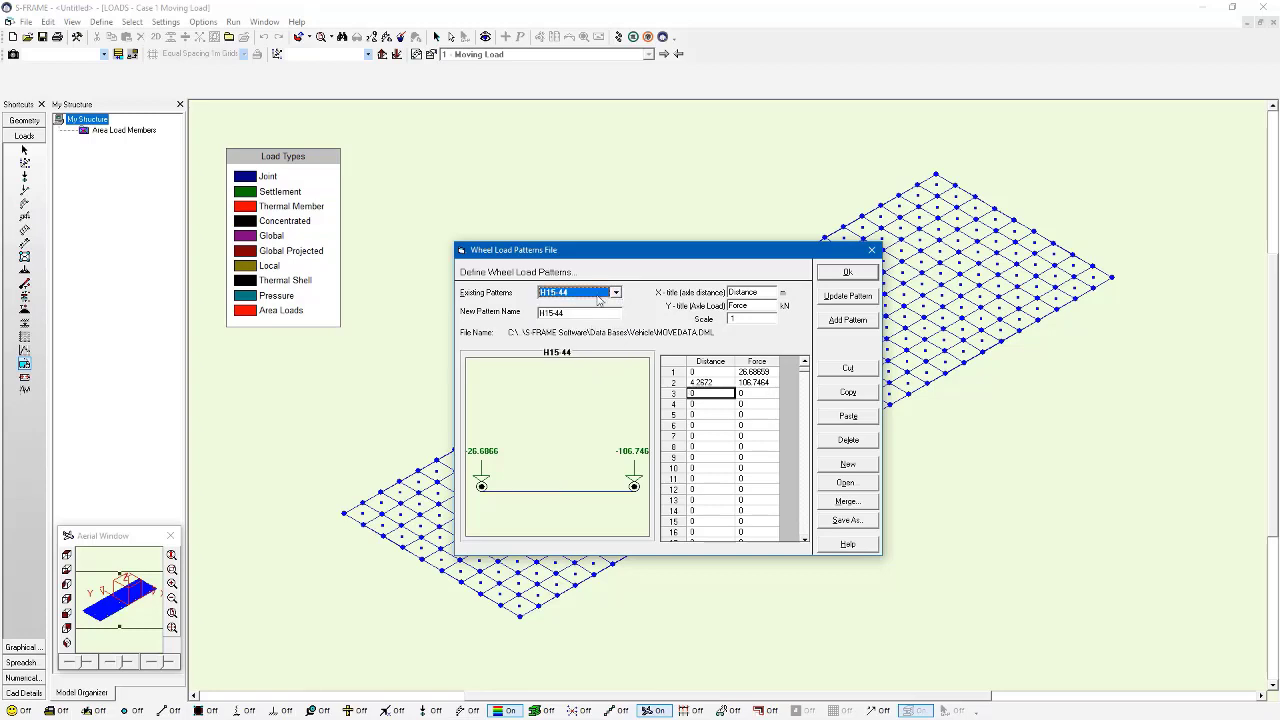
click(599, 295)
click(594, 337)
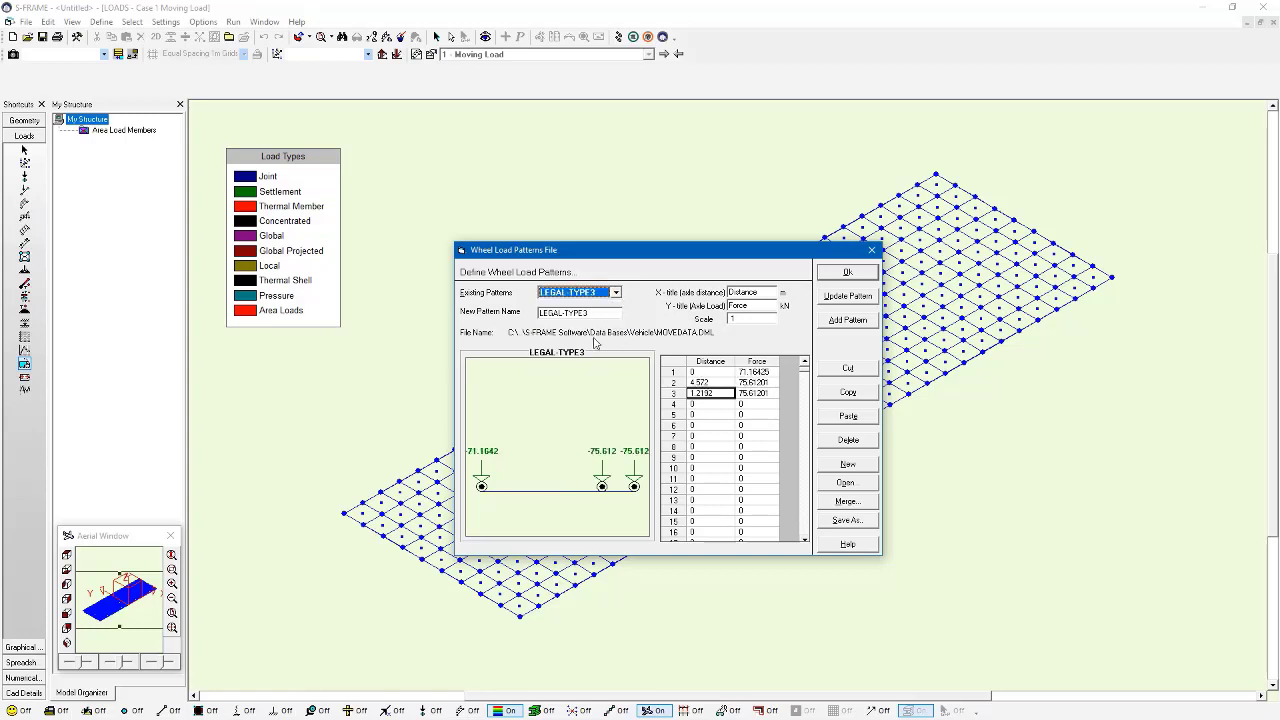
Choose the HS20-44 wheel load pattern and accept the wheel load pattern definitions.
click(616, 293)
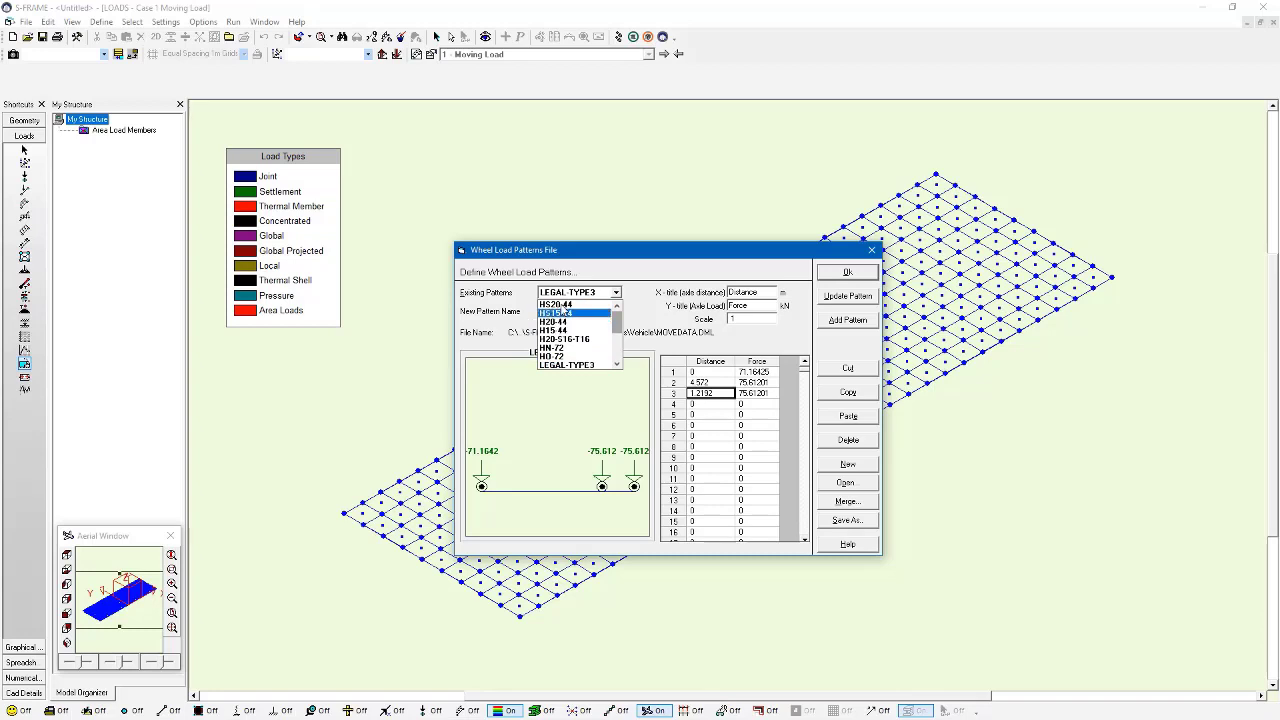
click(565, 305)
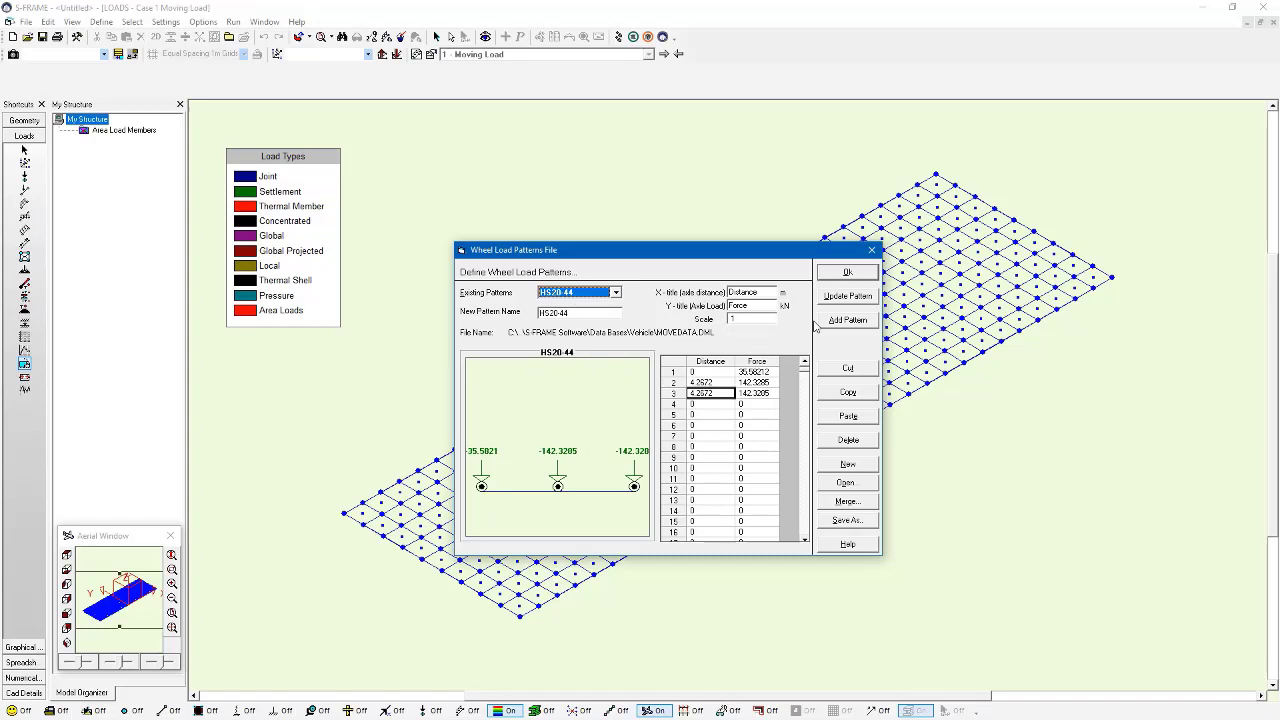
click(850, 273)
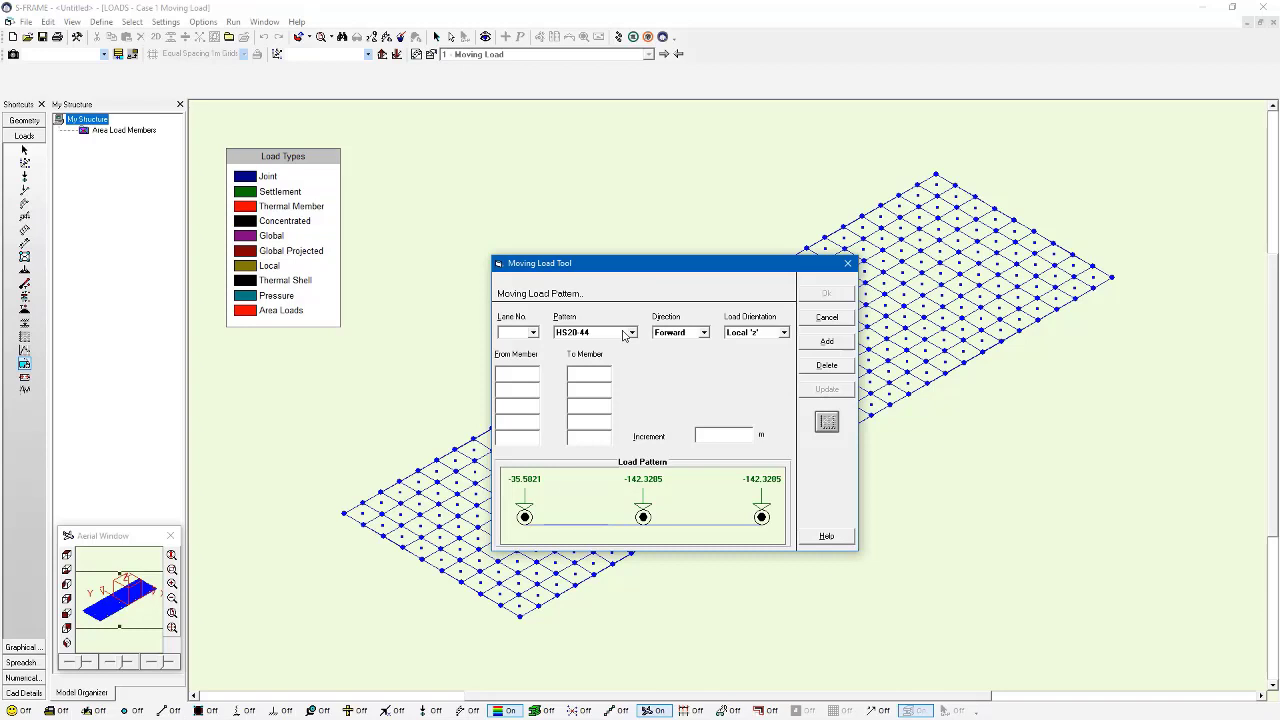
Run the HS20-44 moving load from member 1 to member 8, with its load orientation set to Global '-Z'.
click(537, 376)
text(1)
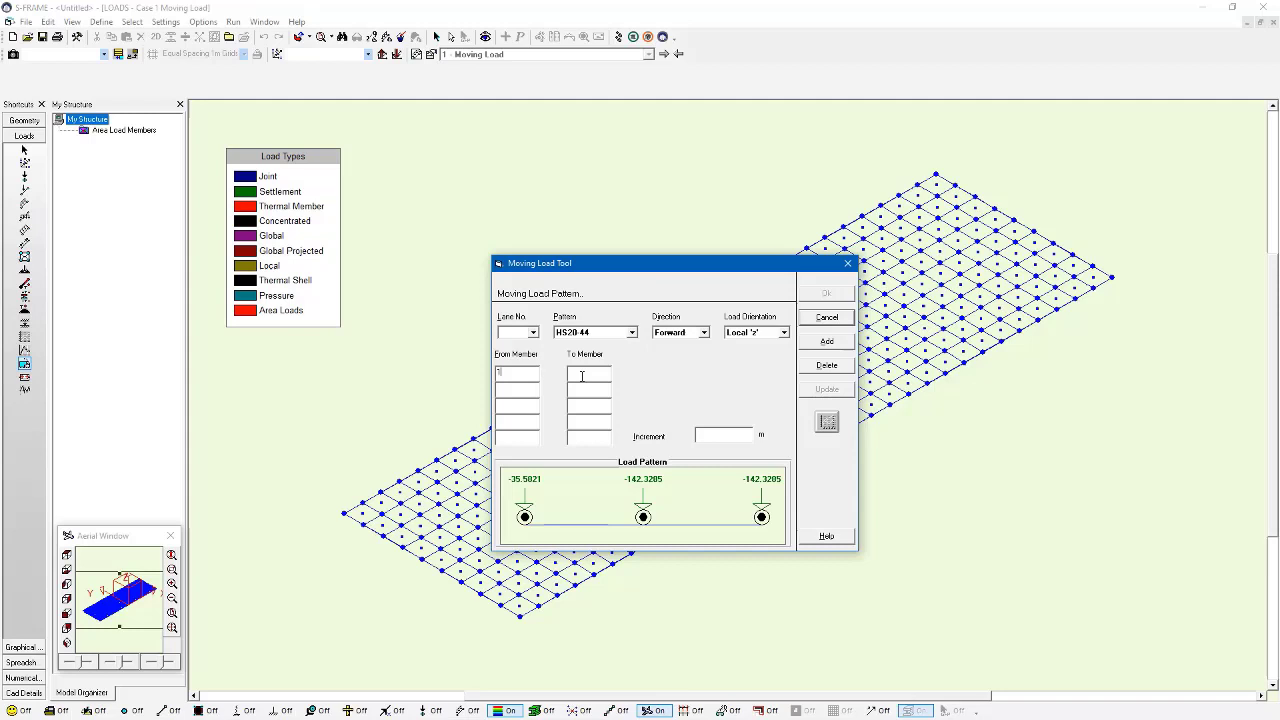
click(586, 375)
click(784, 332)
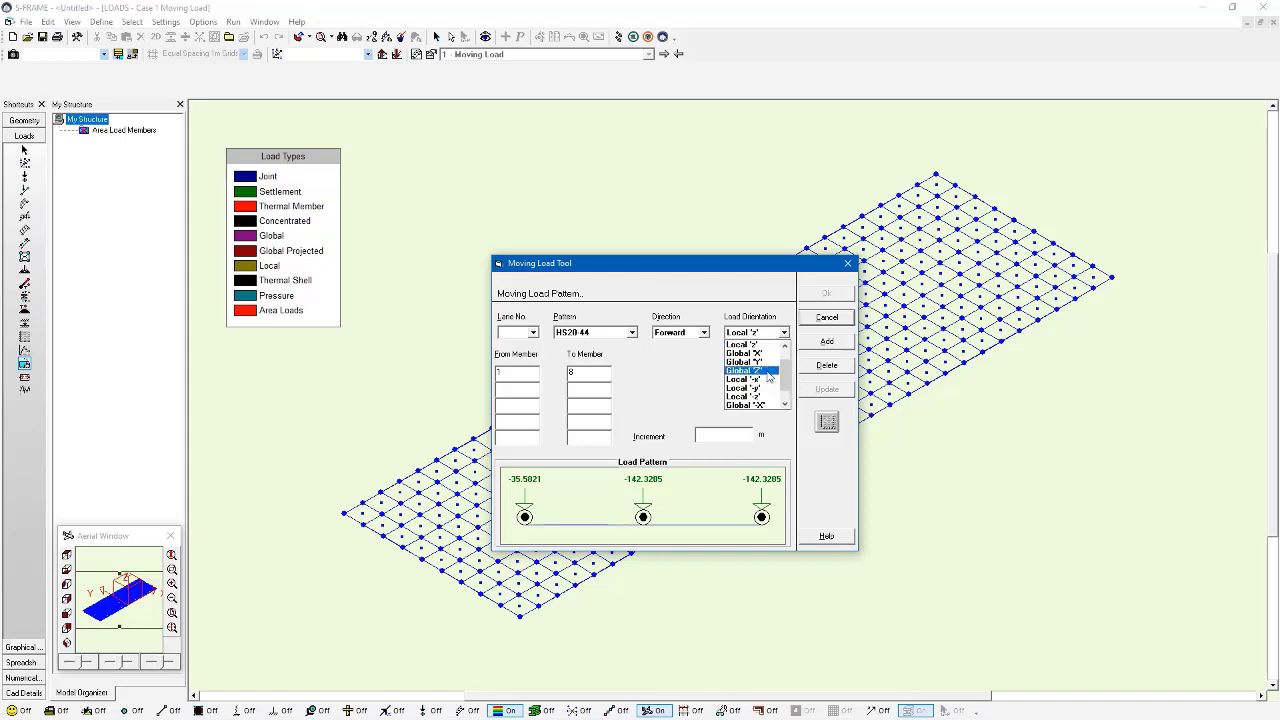
click(768, 370)
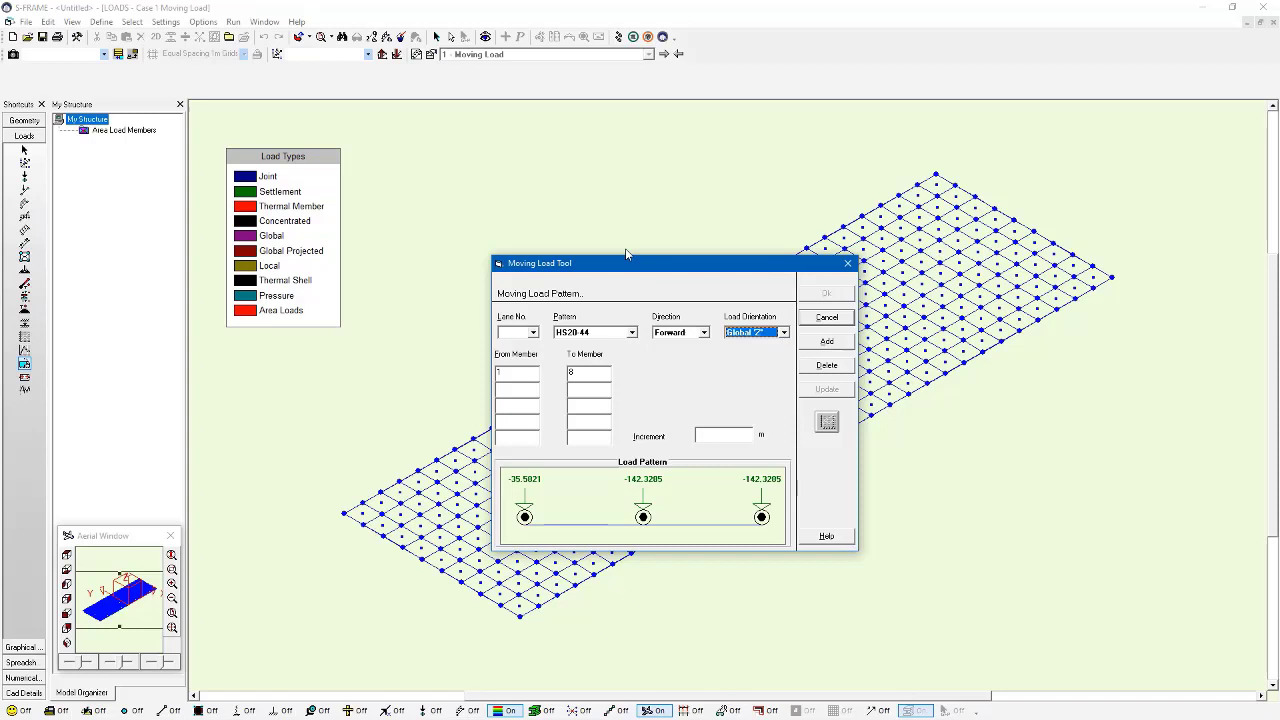
drag(672, 265, 518, 244)
click(628, 311)
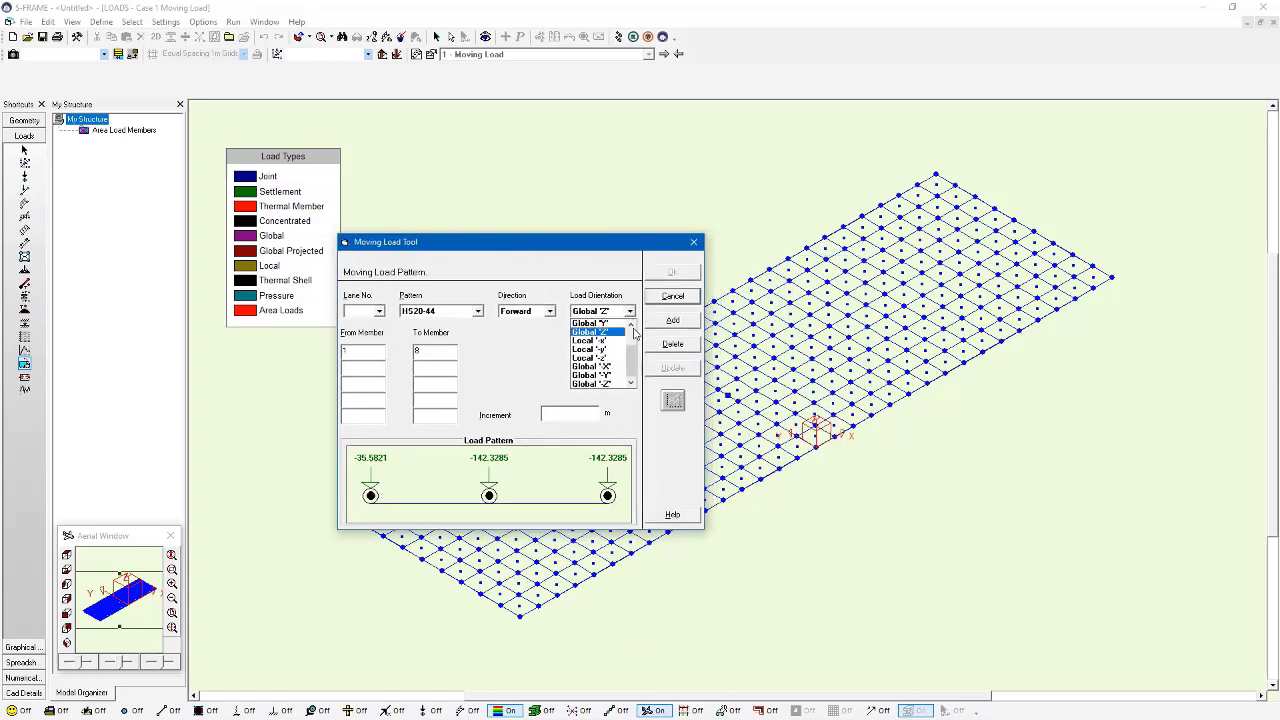
click(609, 388)
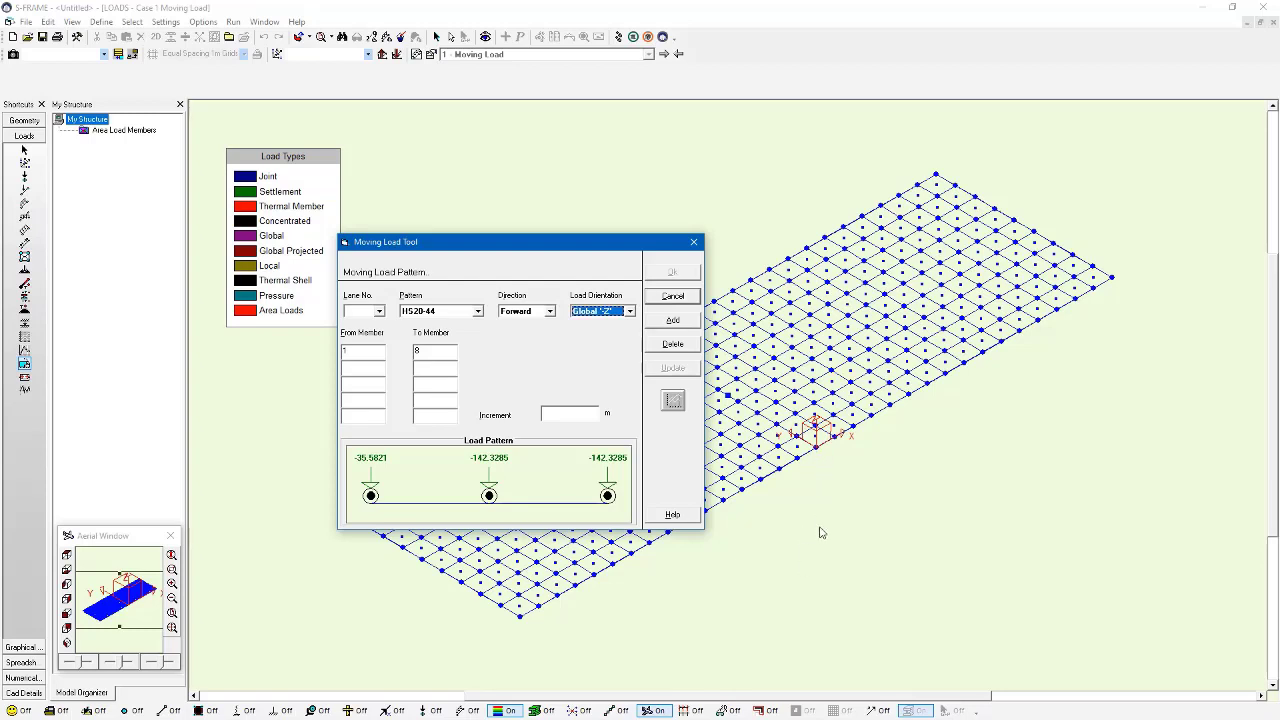
Set the moving load increment to 0.2 m, add the HS20-44 pattern as lane 1, and accept the moving load.
click(573, 415)
text(.2)
click(673, 320)
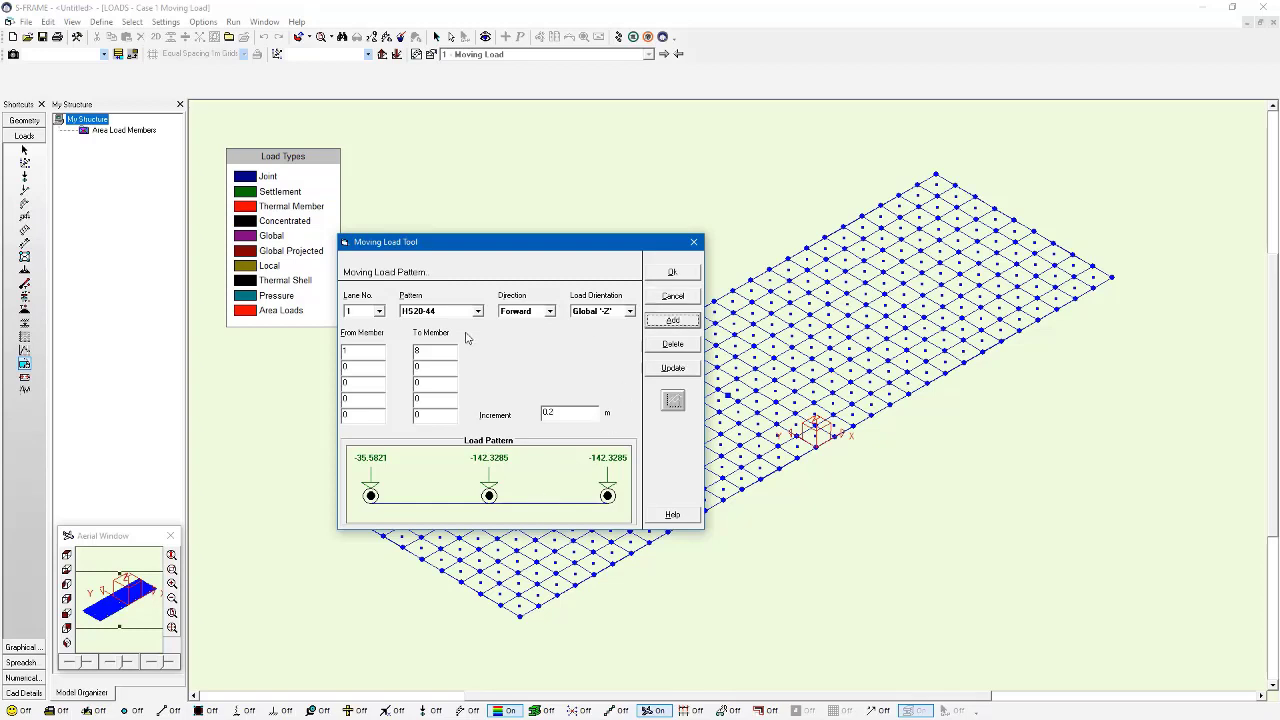
click(376, 313)
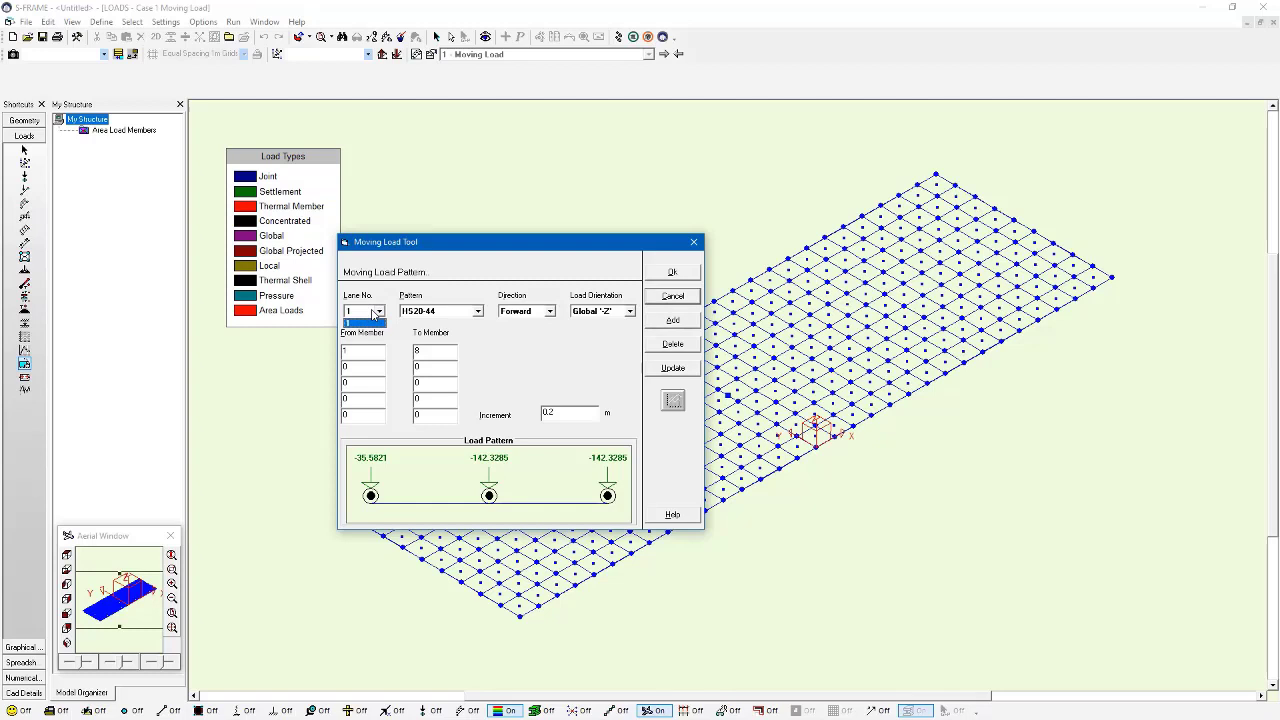
click(376, 314)
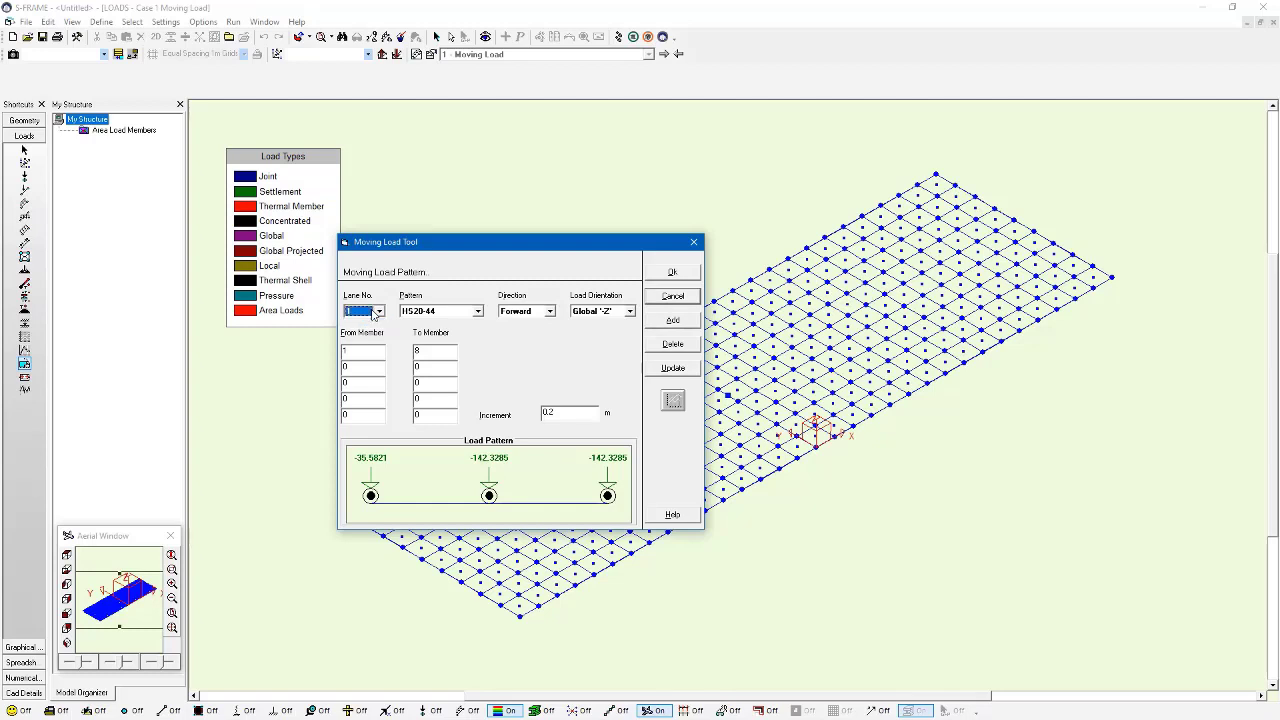
click(690, 272)
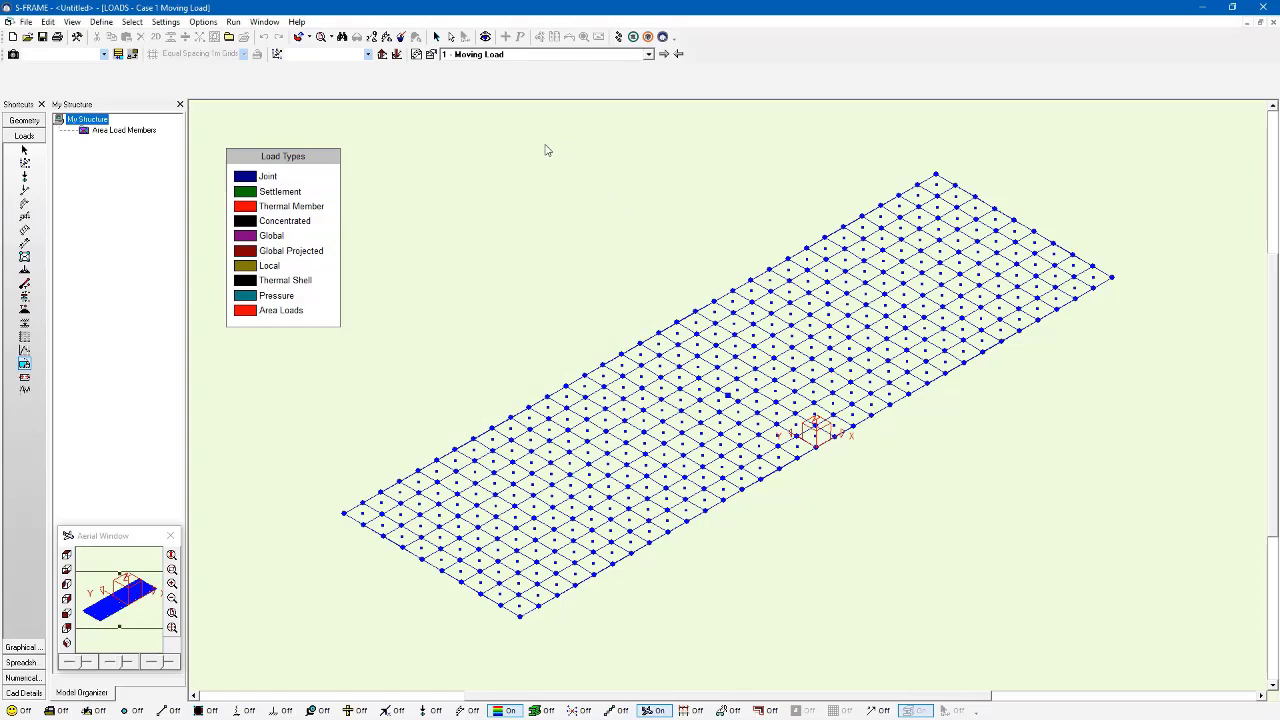
Run the analysis with the Linear Static Moving loads type.
click(616, 37)
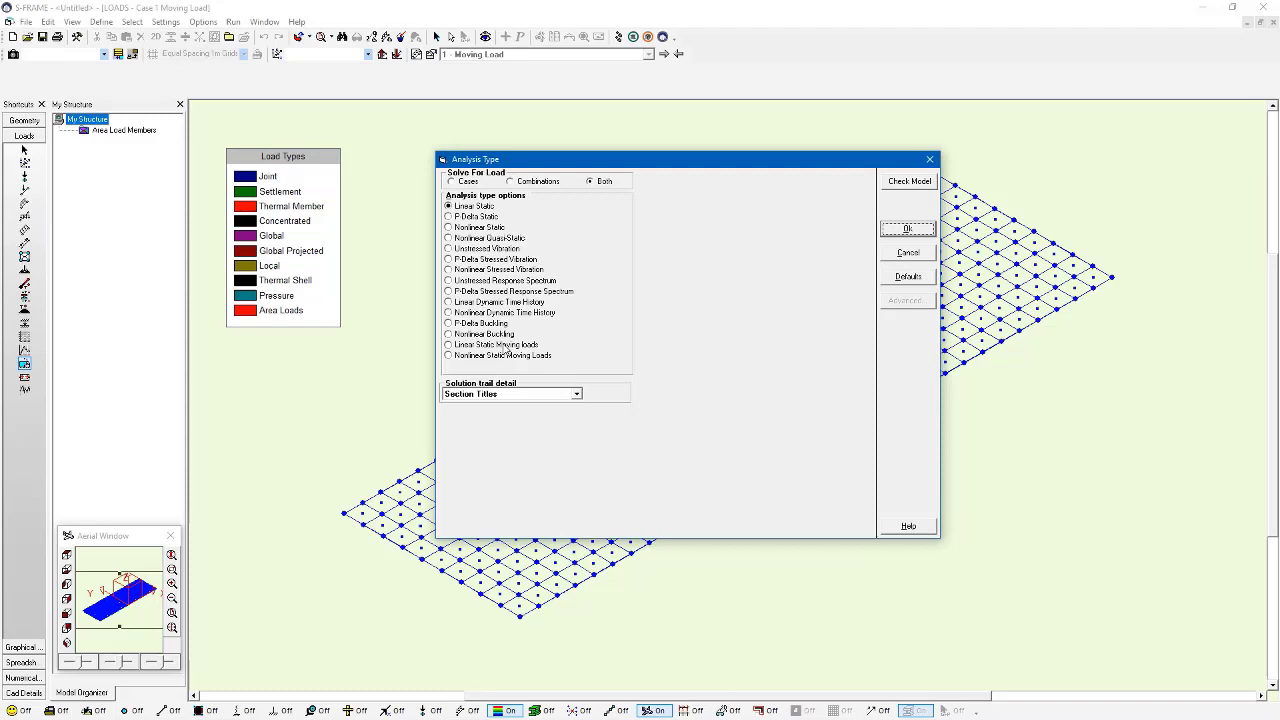
click(455, 345)
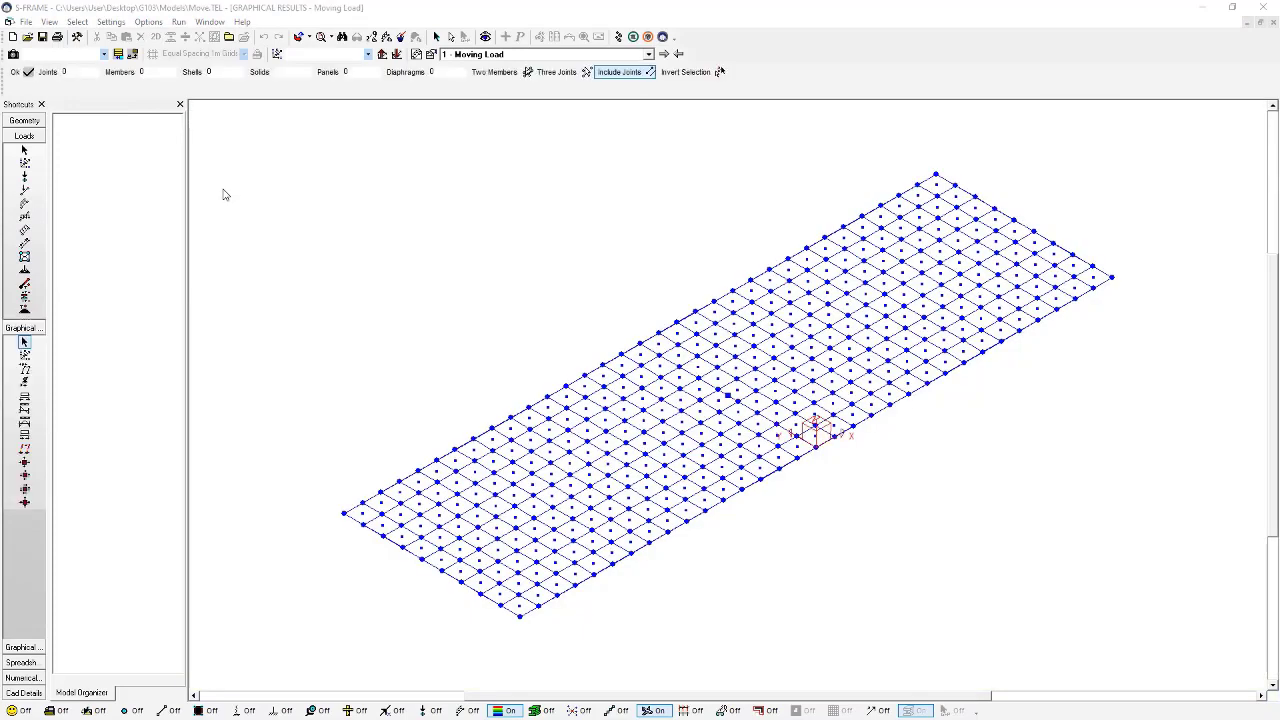
Display the generated load case case1,step=1 on the slab in a side elevation view along the X axis.
click(492, 55)
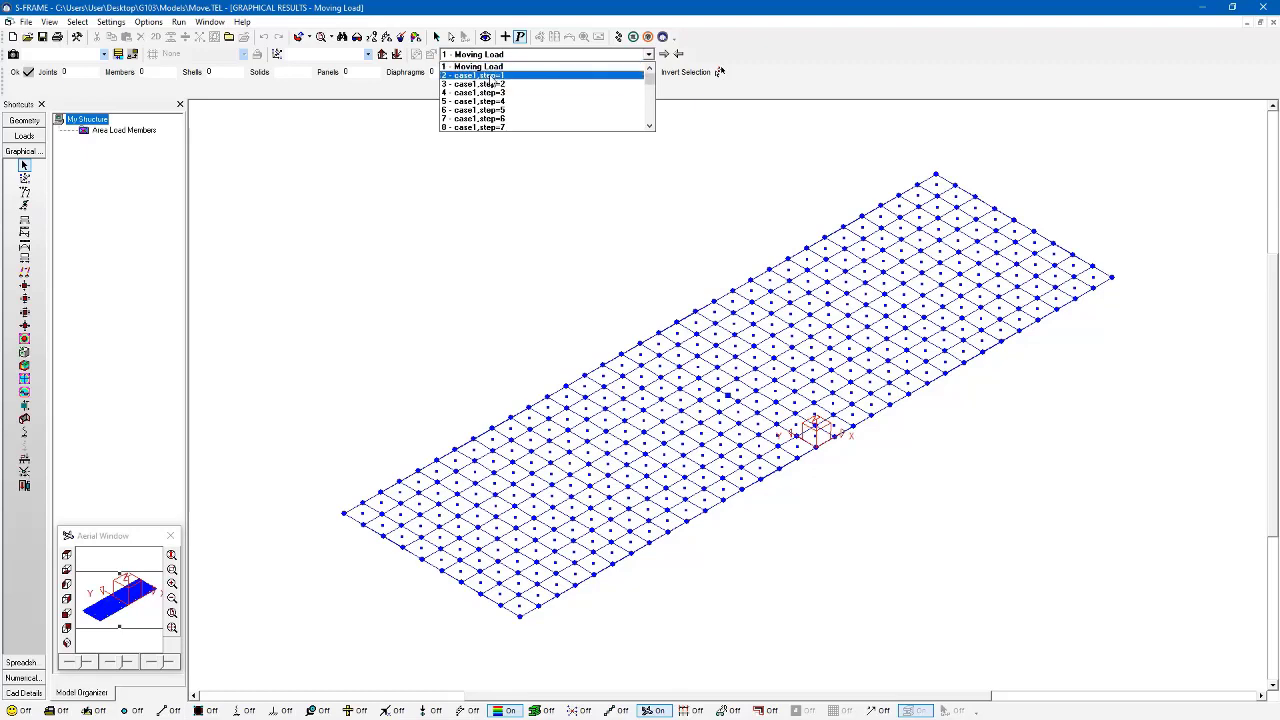
click(488, 75)
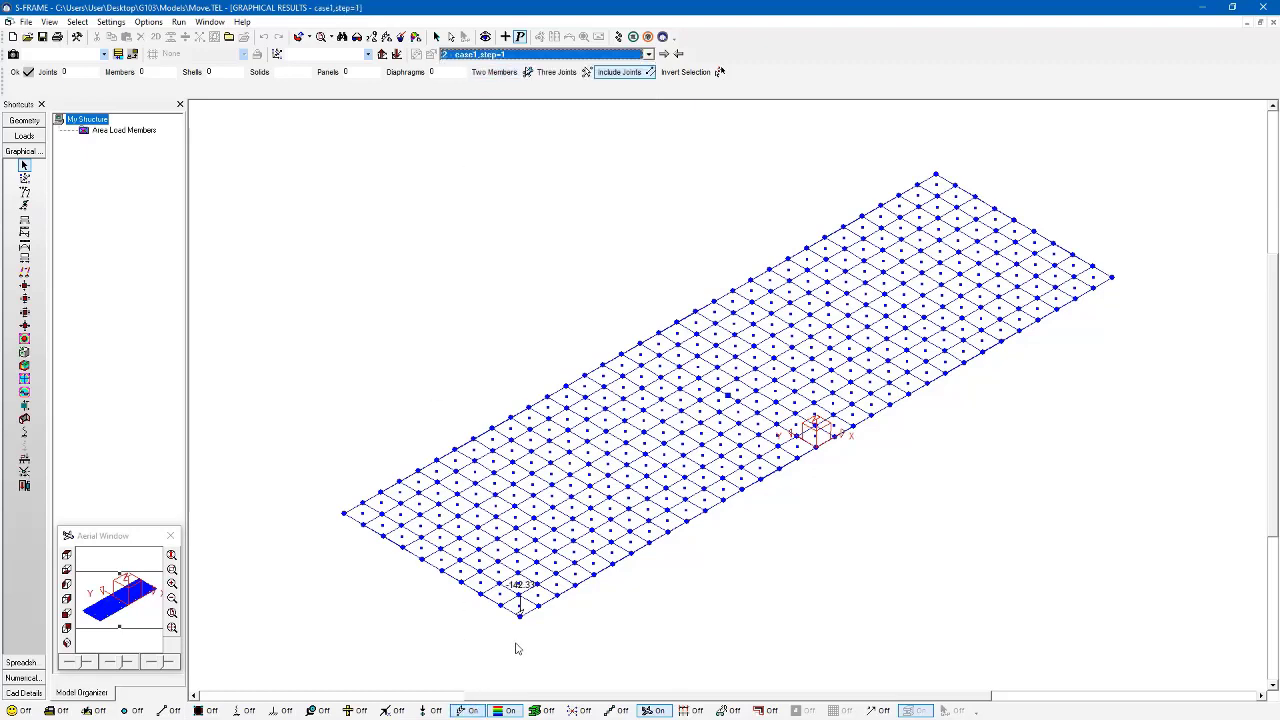
click(67, 614)
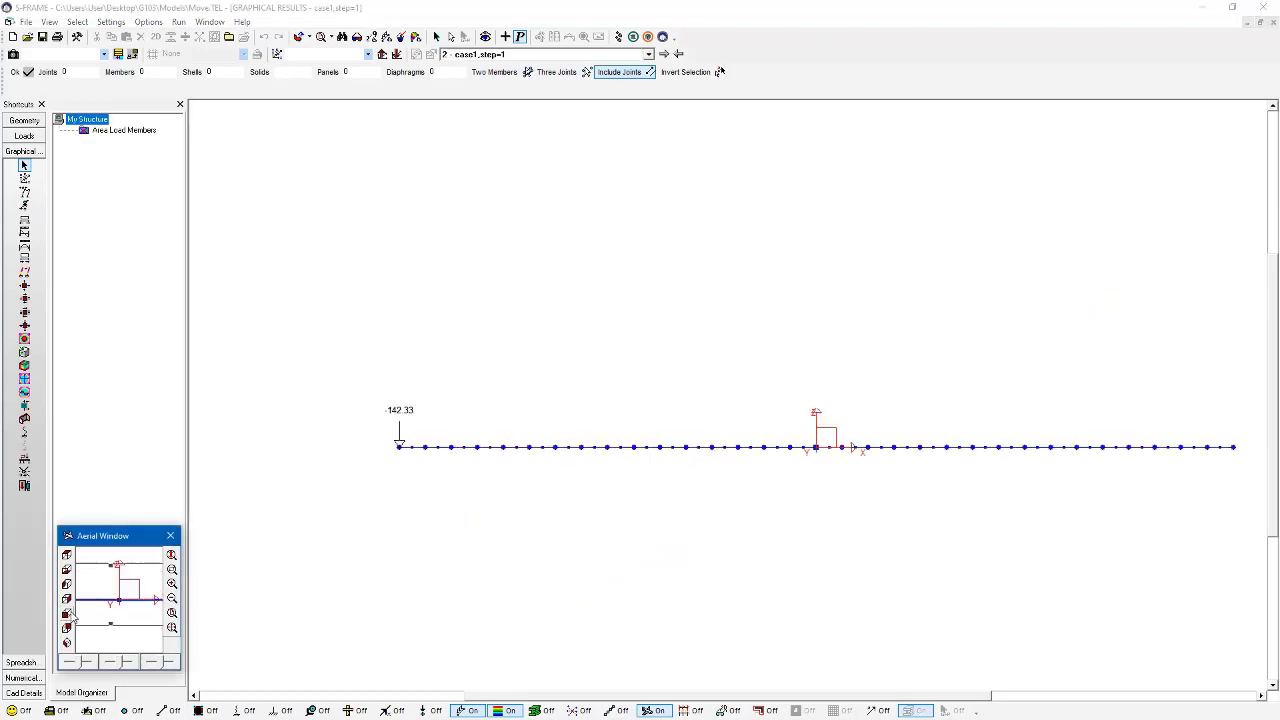
scroll(601, 425, down, 1)
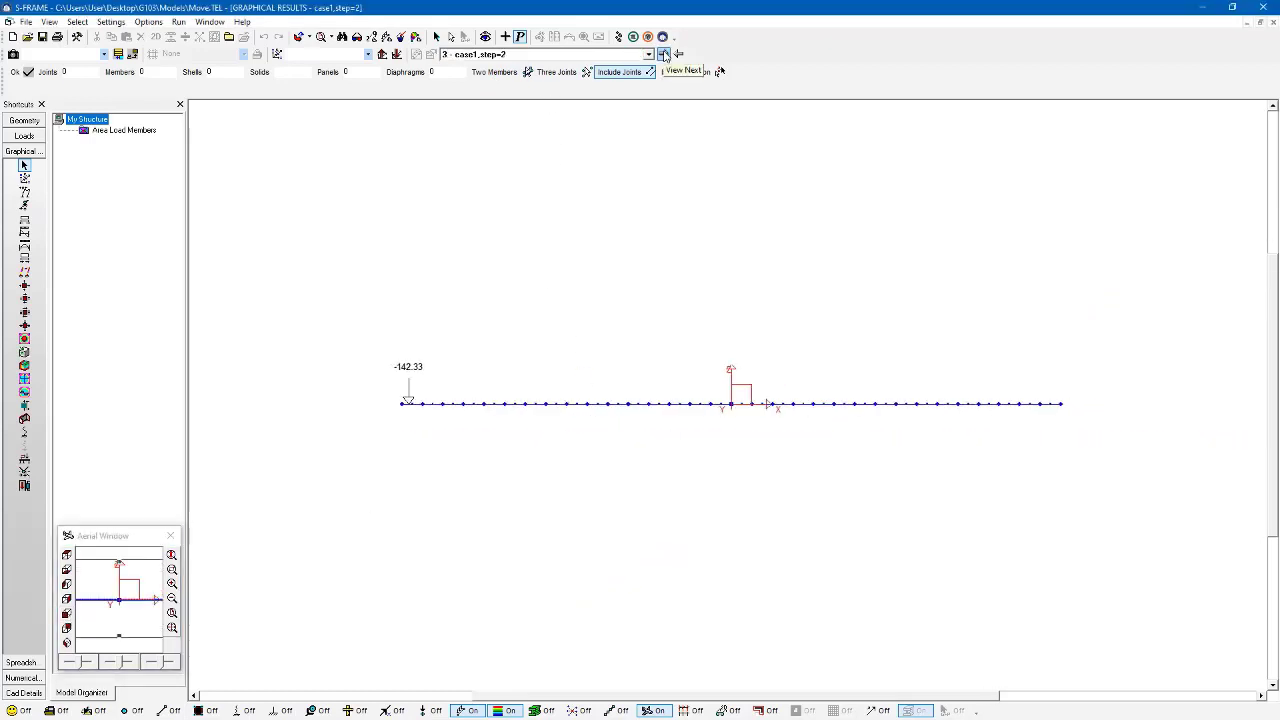
Advance through the generated load cases up to case1,step=47 to follow the axle loads travelling along the slab.
click(664, 54)
click(664, 54)
click(664, 54)
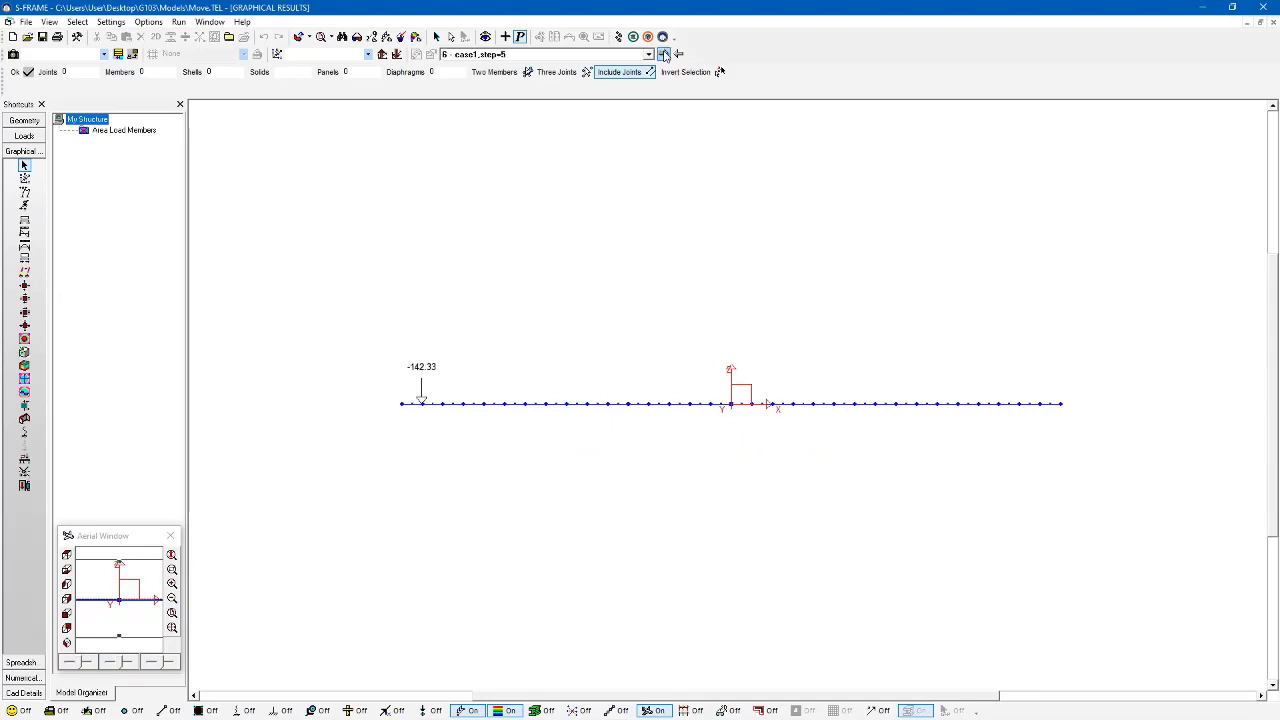
click(664, 54)
click(664, 54)
click(664, 54)
click(664, 54)
click(664, 54)
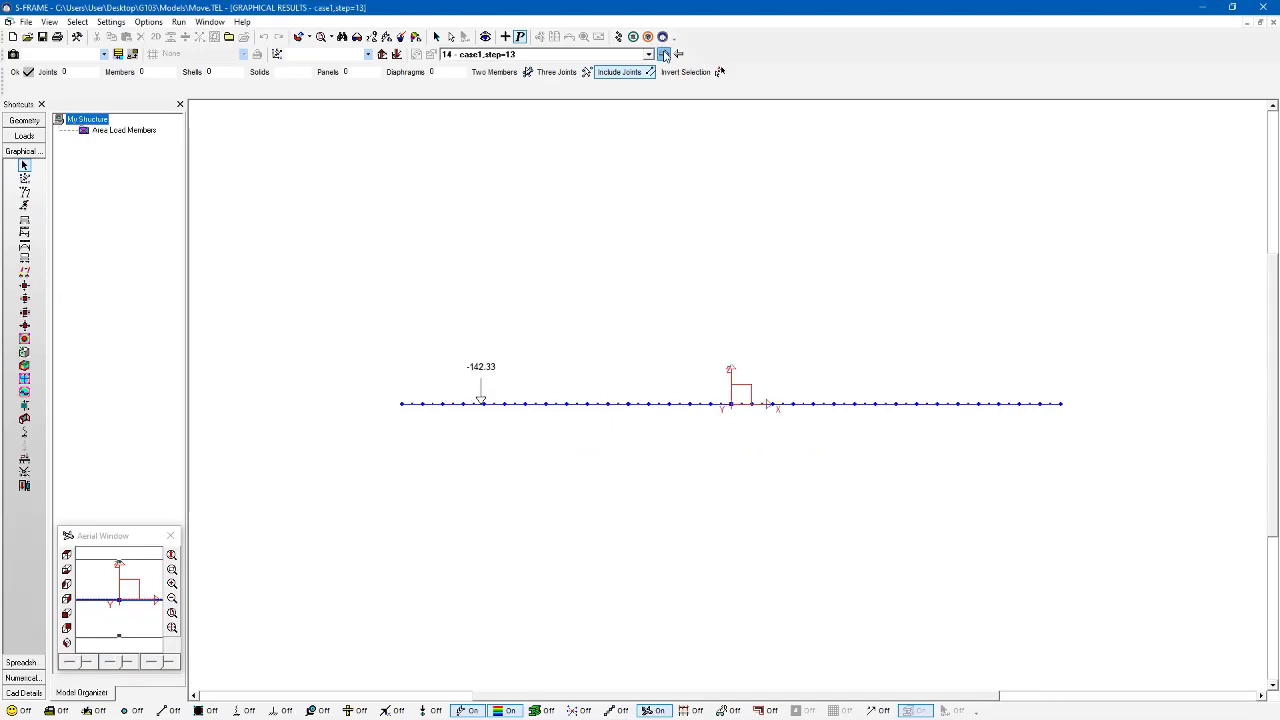
click(664, 54)
click(664, 54)
click(664, 54)
click(664, 54)
click(664, 54)
click(664, 54)
click(664, 54)
click(664, 54)
click(664, 54)
click(664, 54)
click(664, 54)
click(664, 54)
click(664, 54)
click(664, 54)
click(664, 54)
click(664, 54)
click(664, 54)
click(664, 54)
click(664, 54)
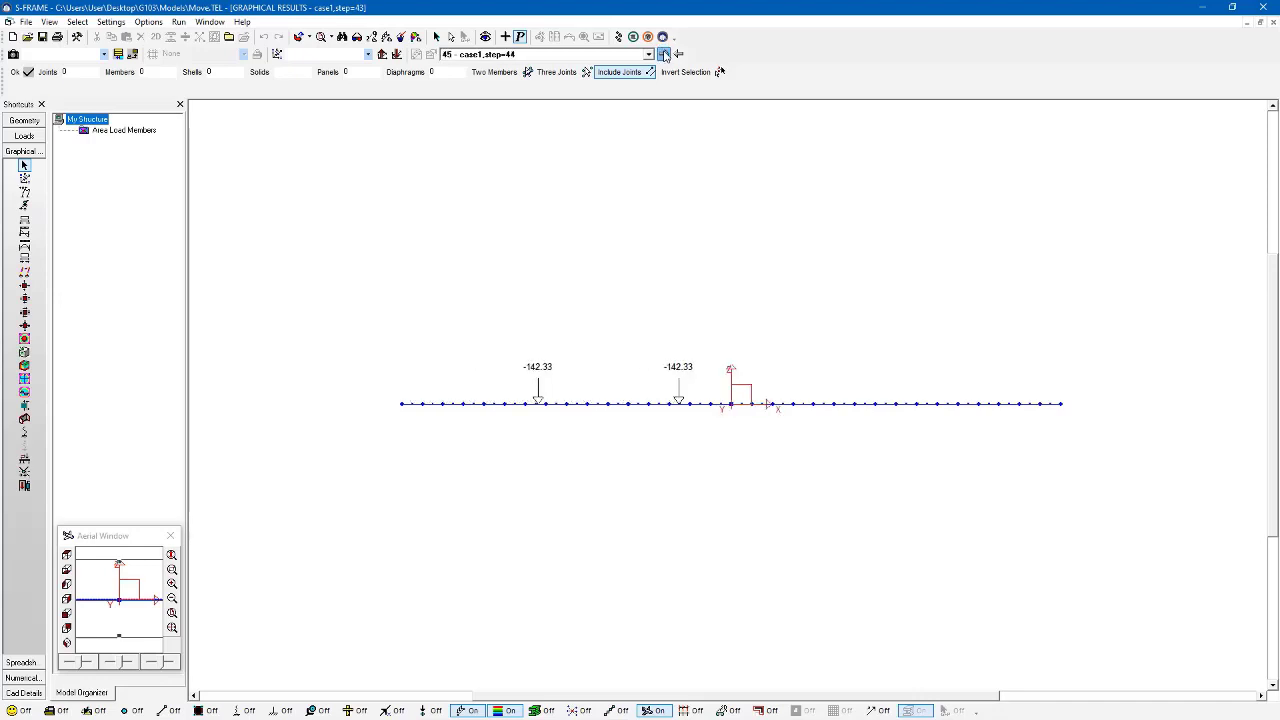
click(664, 54)
click(664, 54)
click(664, 54)
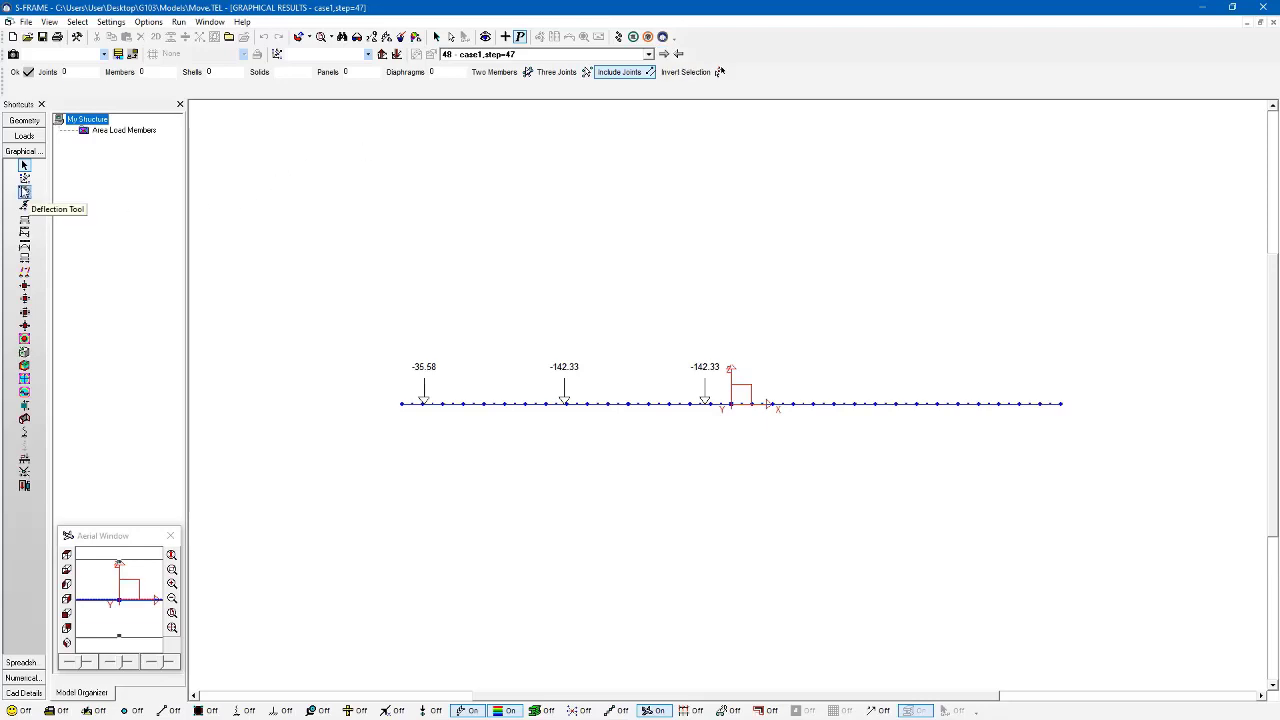
Display the deflected shape and advance through the load cases up to case1,step=68 to examine how it follows the axles.
click(24, 192)
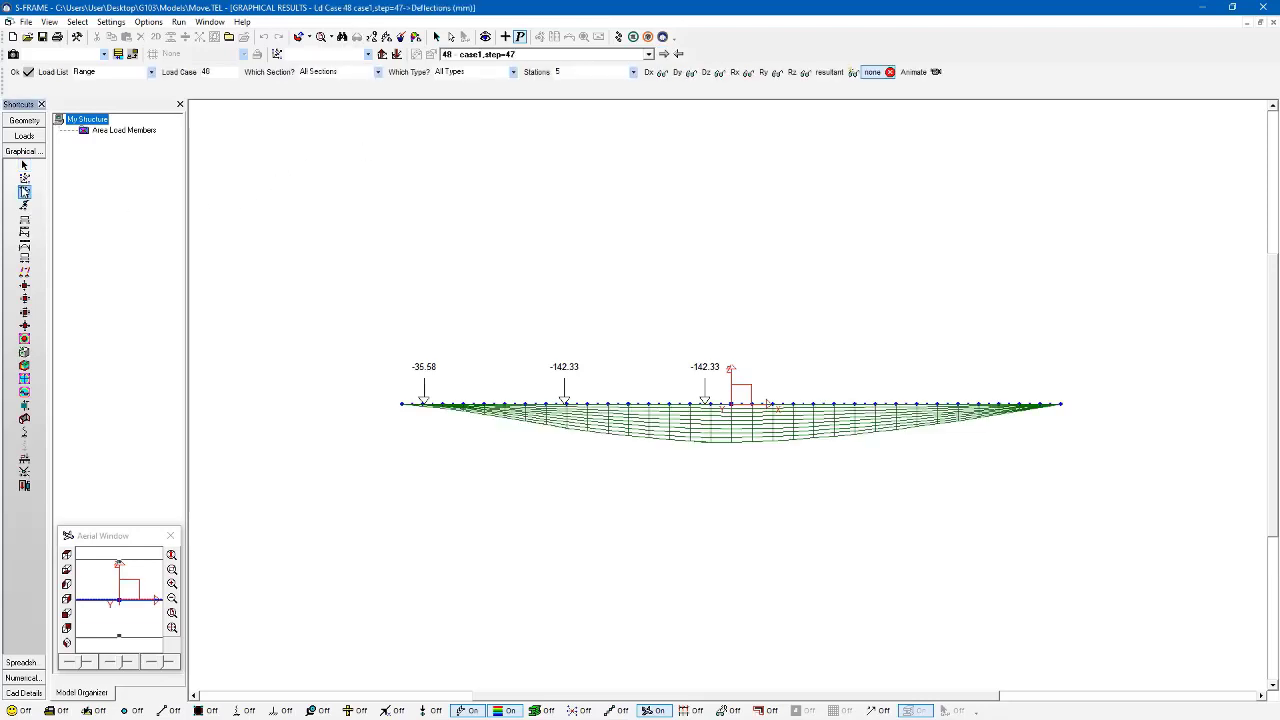
click(662, 55)
click(662, 55)
click(662, 55)
click(662, 55)
click(662, 55)
click(662, 55)
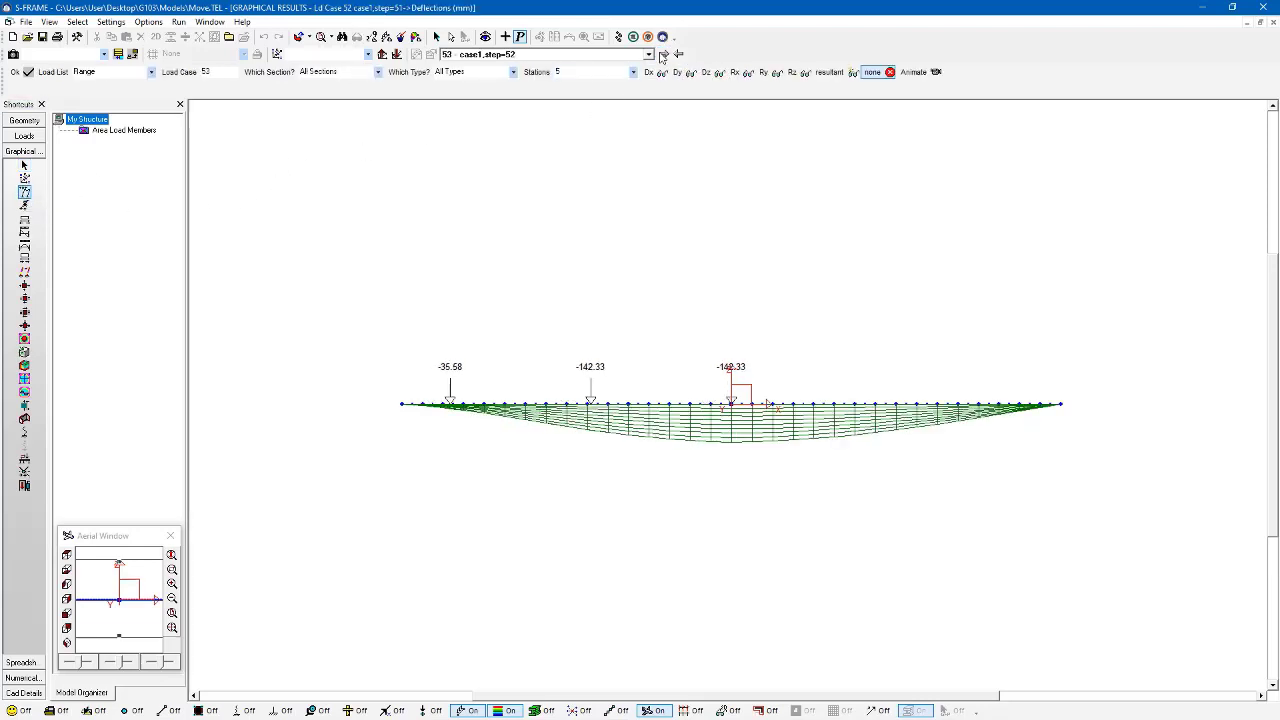
click(662, 55)
click(662, 55)
click(662, 55)
click(662, 55)
click(662, 55)
click(662, 55)
click(662, 55)
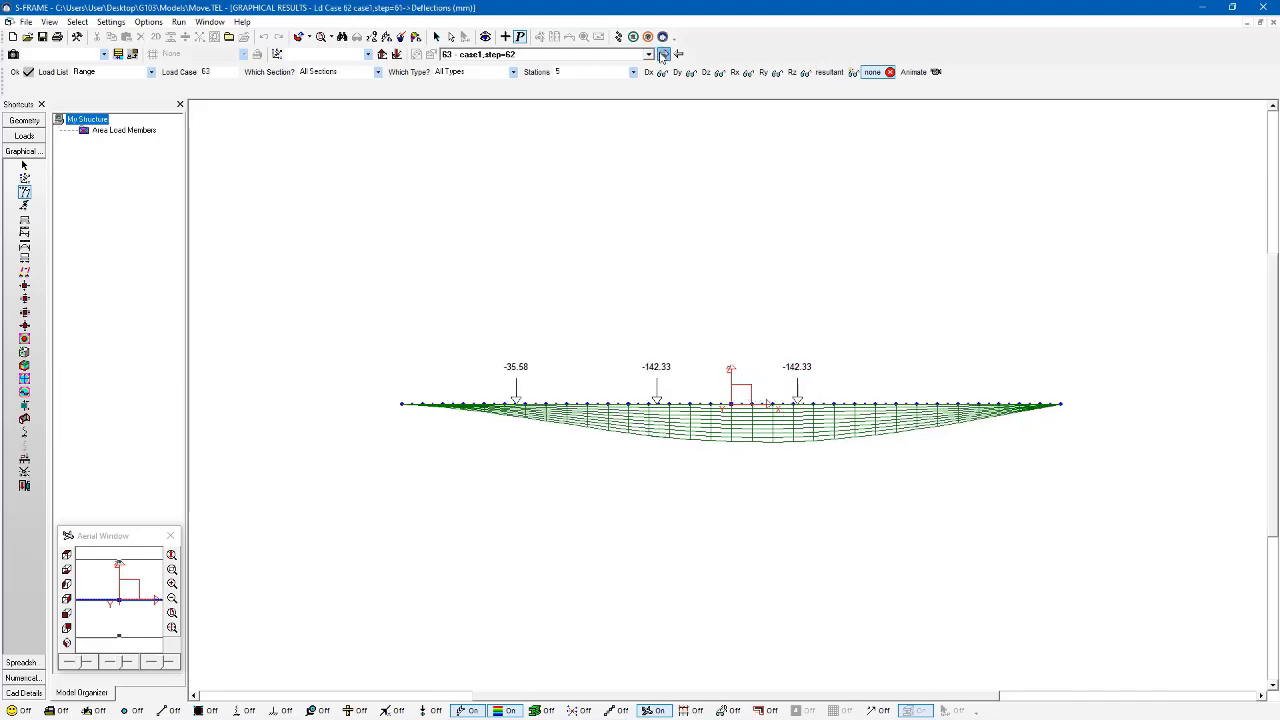
click(662, 55)
click(662, 55)
click(662, 55)
click(662, 55)
click(662, 55)
click(662, 55)
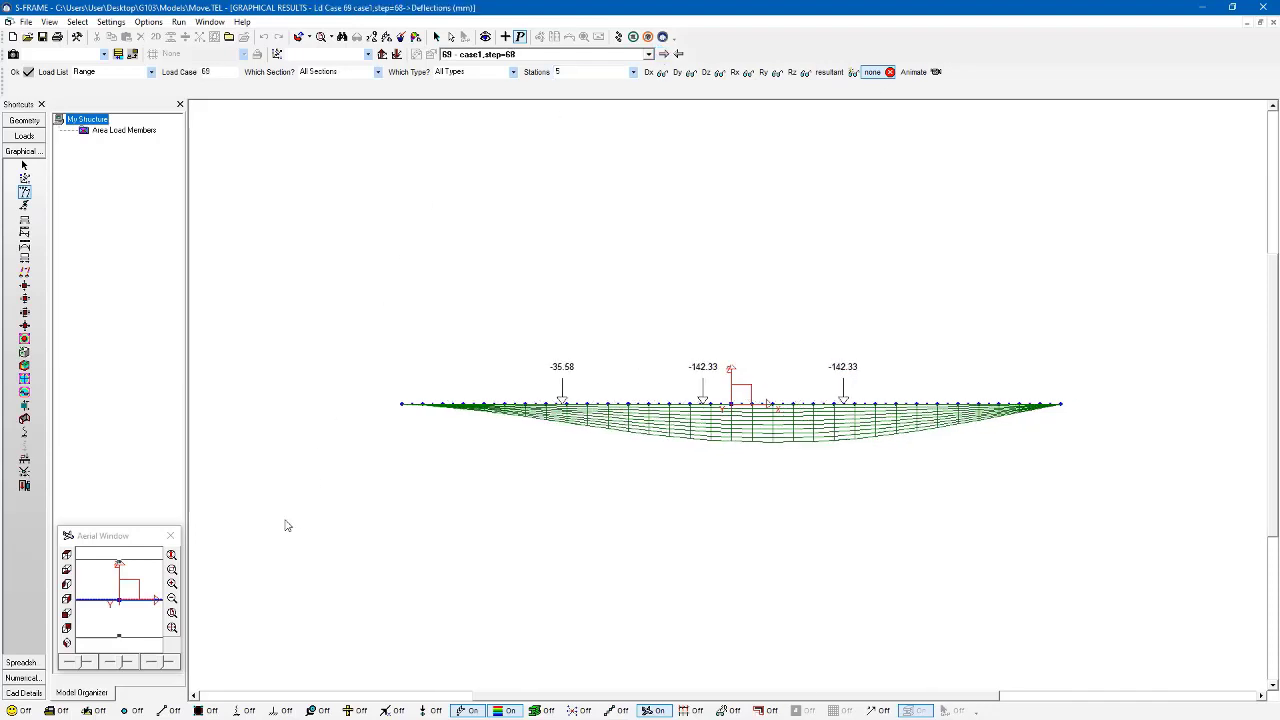
Show the slab's Z-Deflection contours in an isometric view and advance through the load cases to case1,step=87.
click(67, 643)
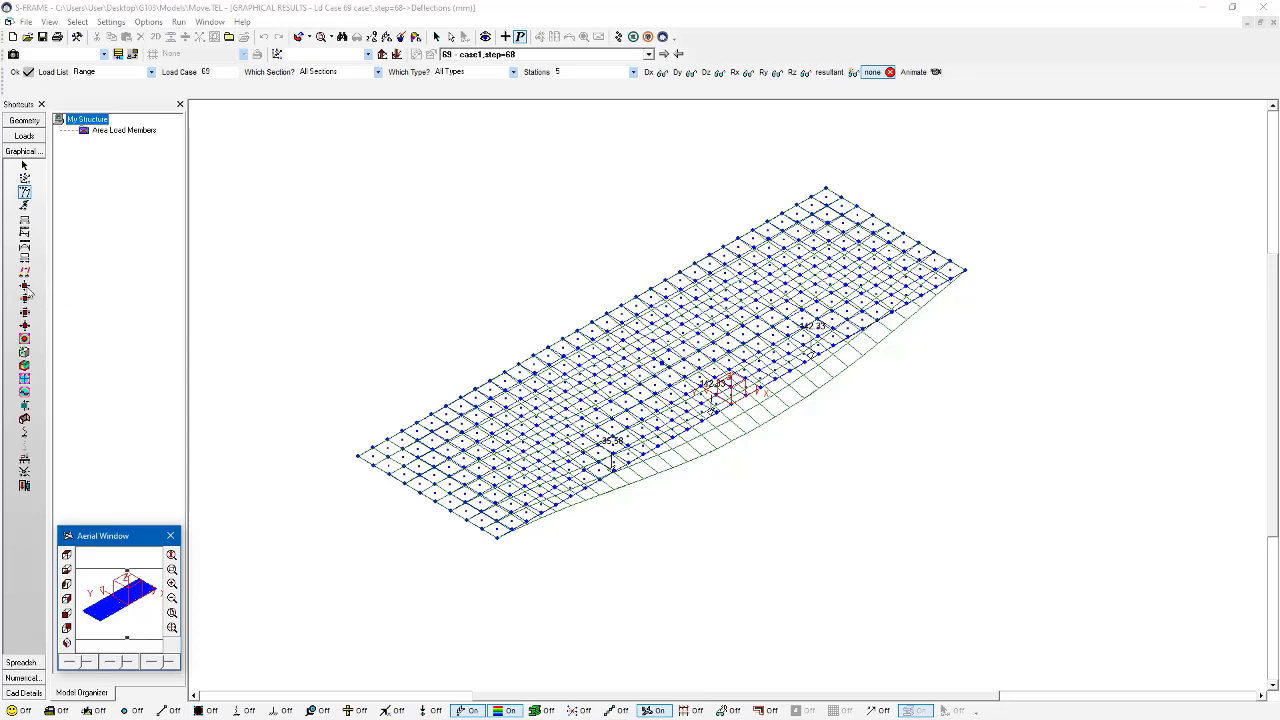
click(24, 338)
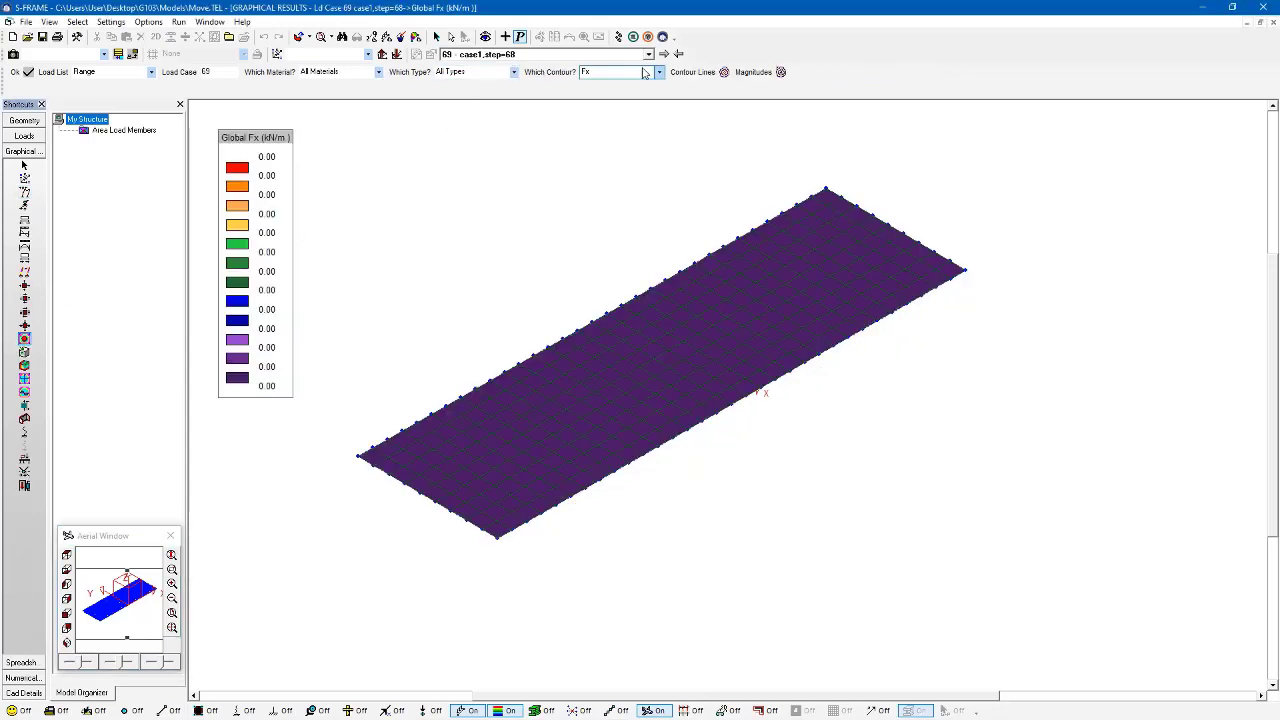
click(658, 73)
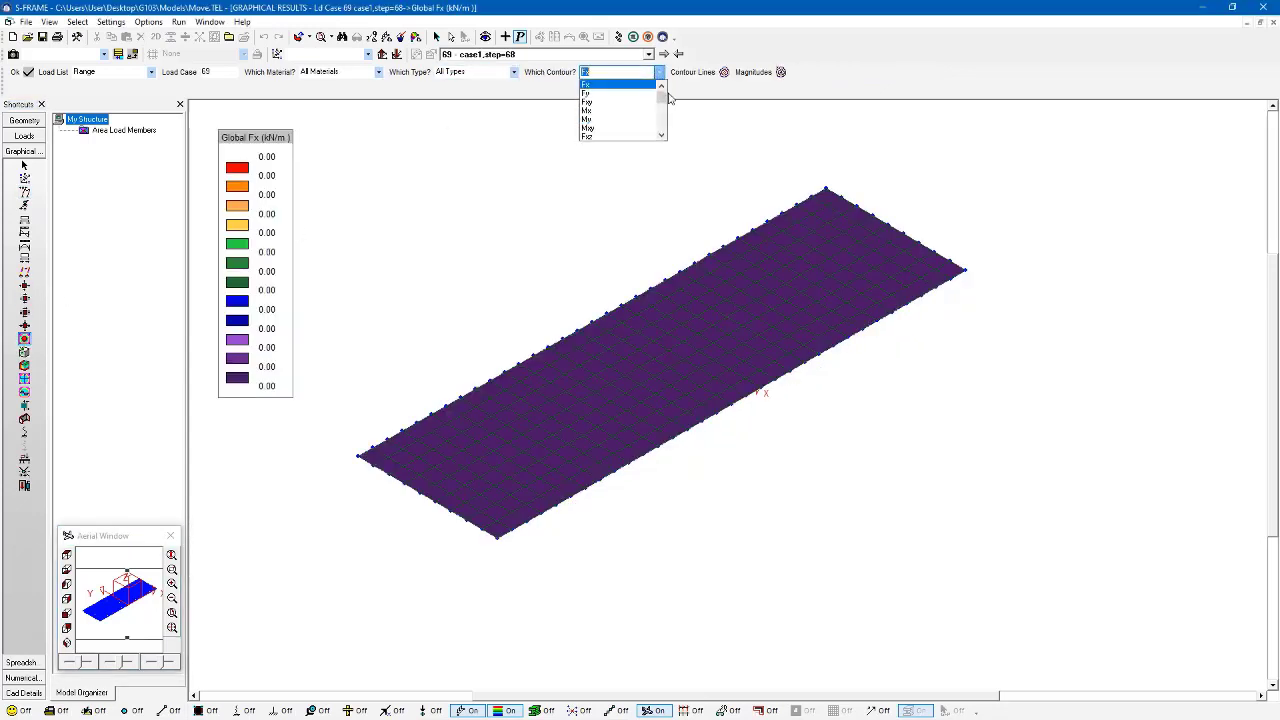
drag(663, 101, 663, 111)
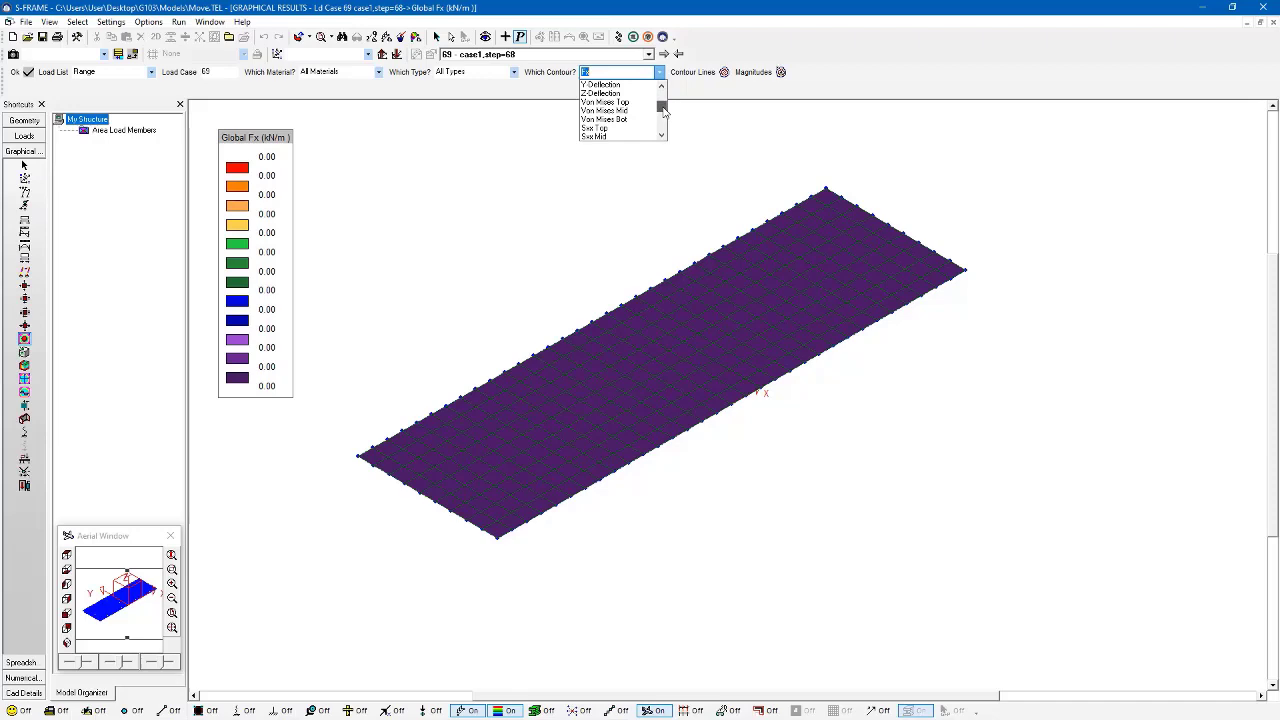
click(605, 94)
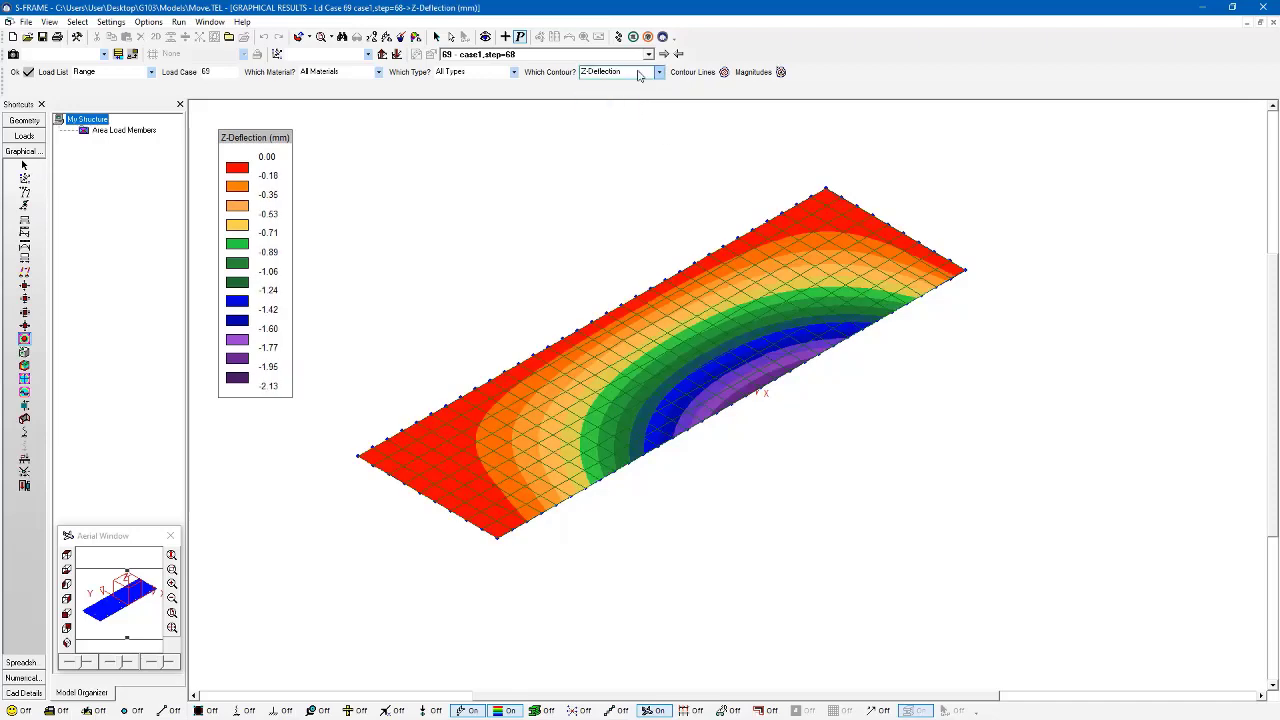
click(663, 54)
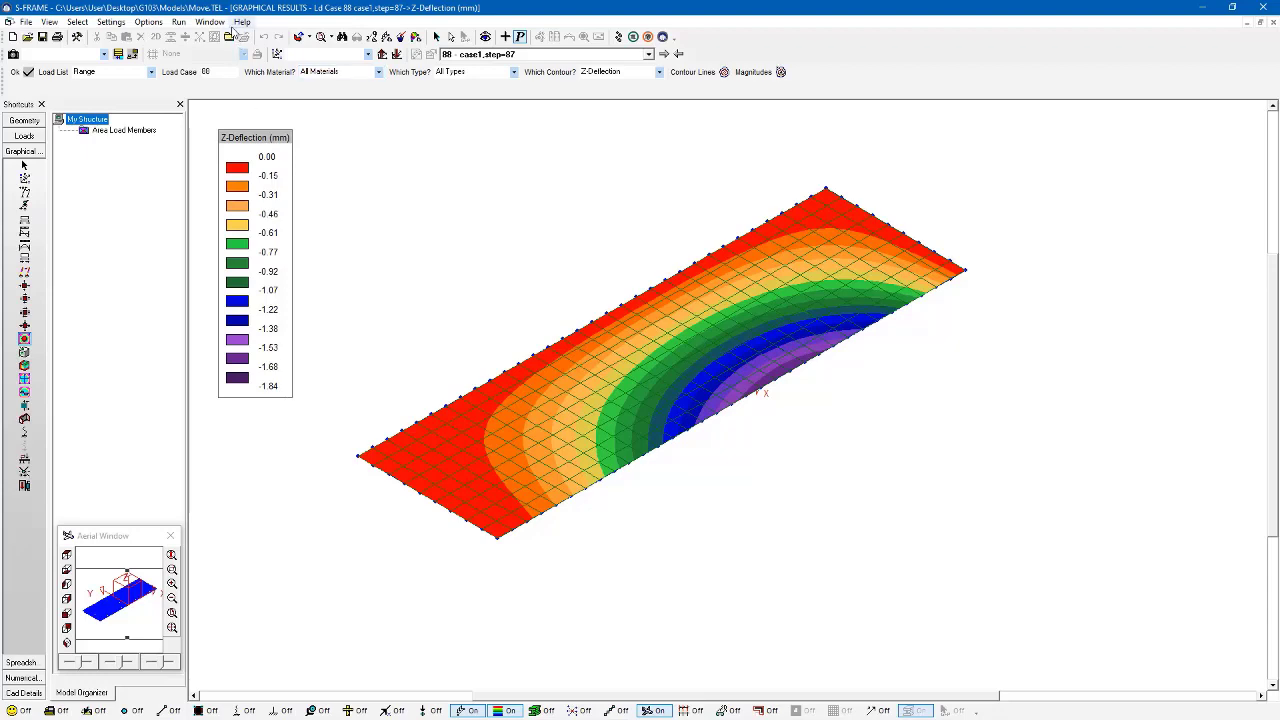
Open the model in S-VIEW in a maximized window and play the moving load deflection animation with the Element display.
click(178, 22)
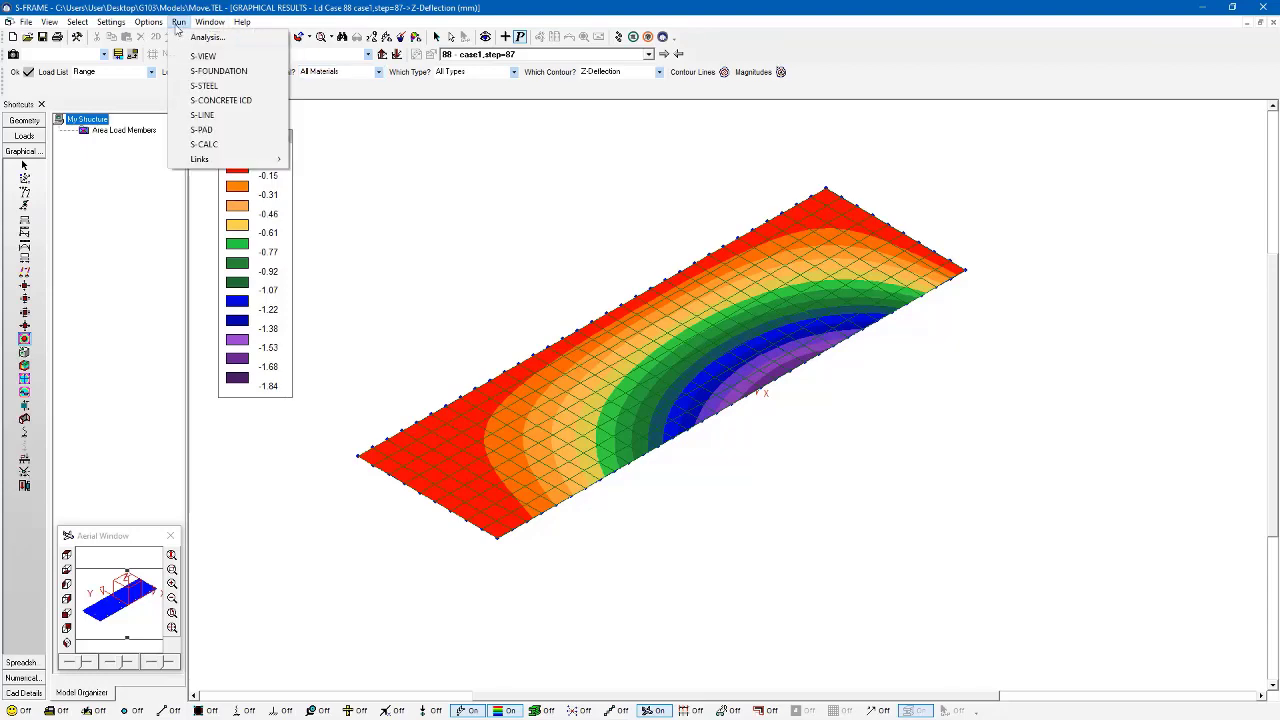
click(210, 54)
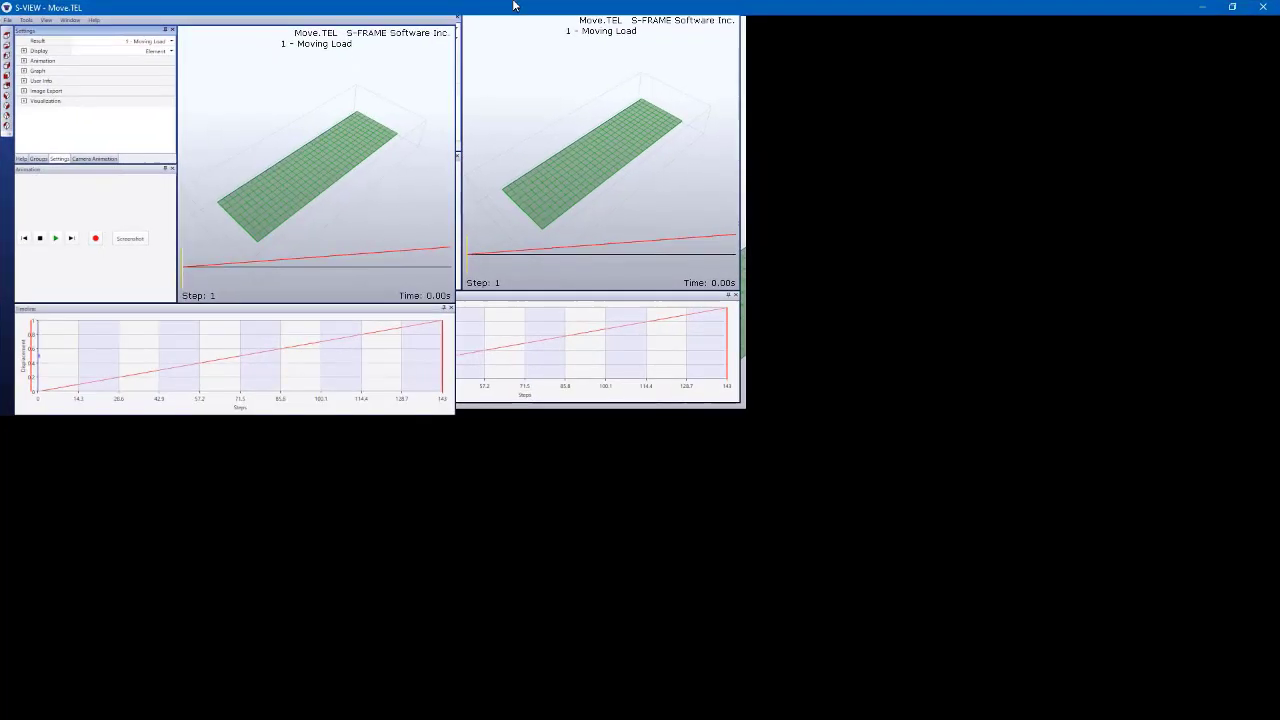
double_click(515, 8)
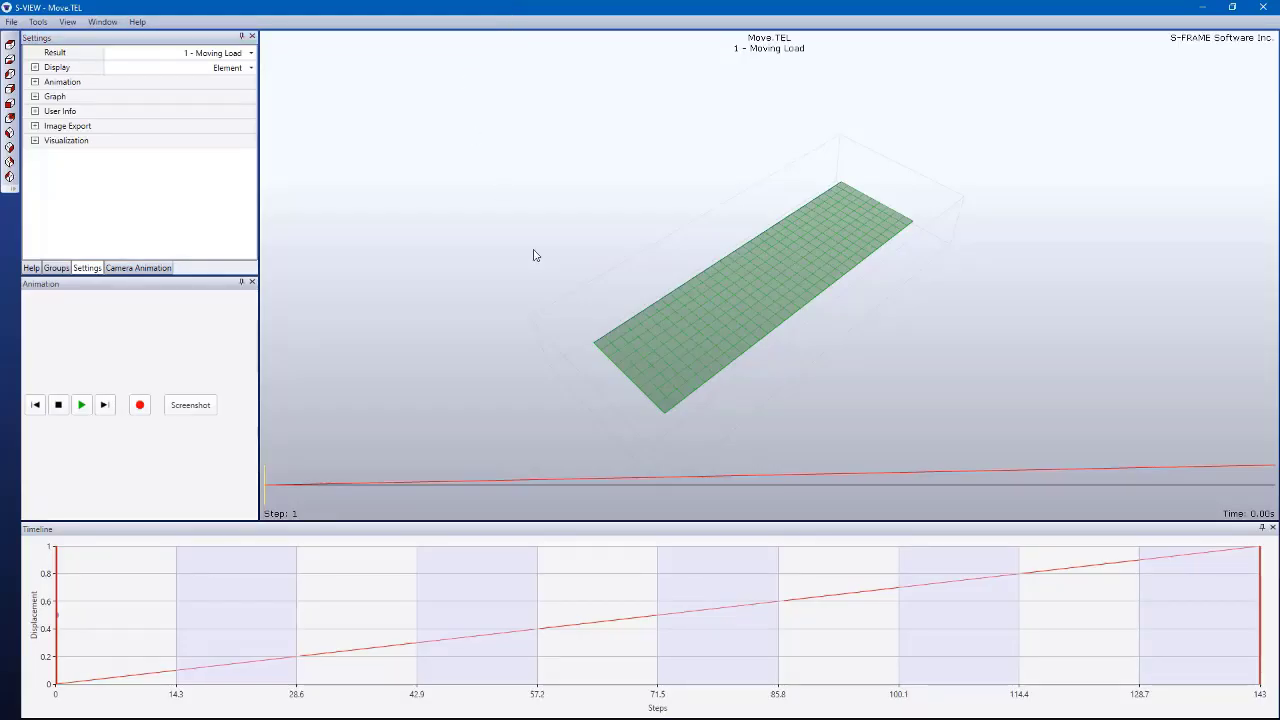
click(250, 68)
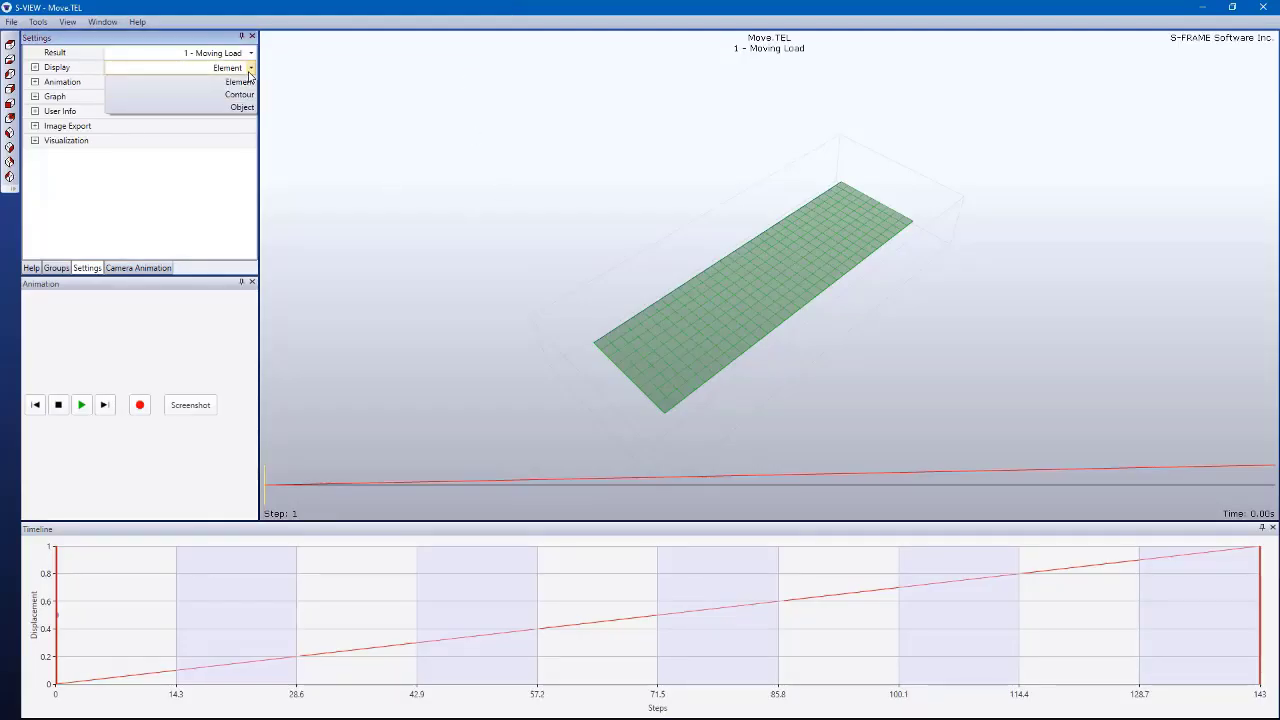
click(249, 75)
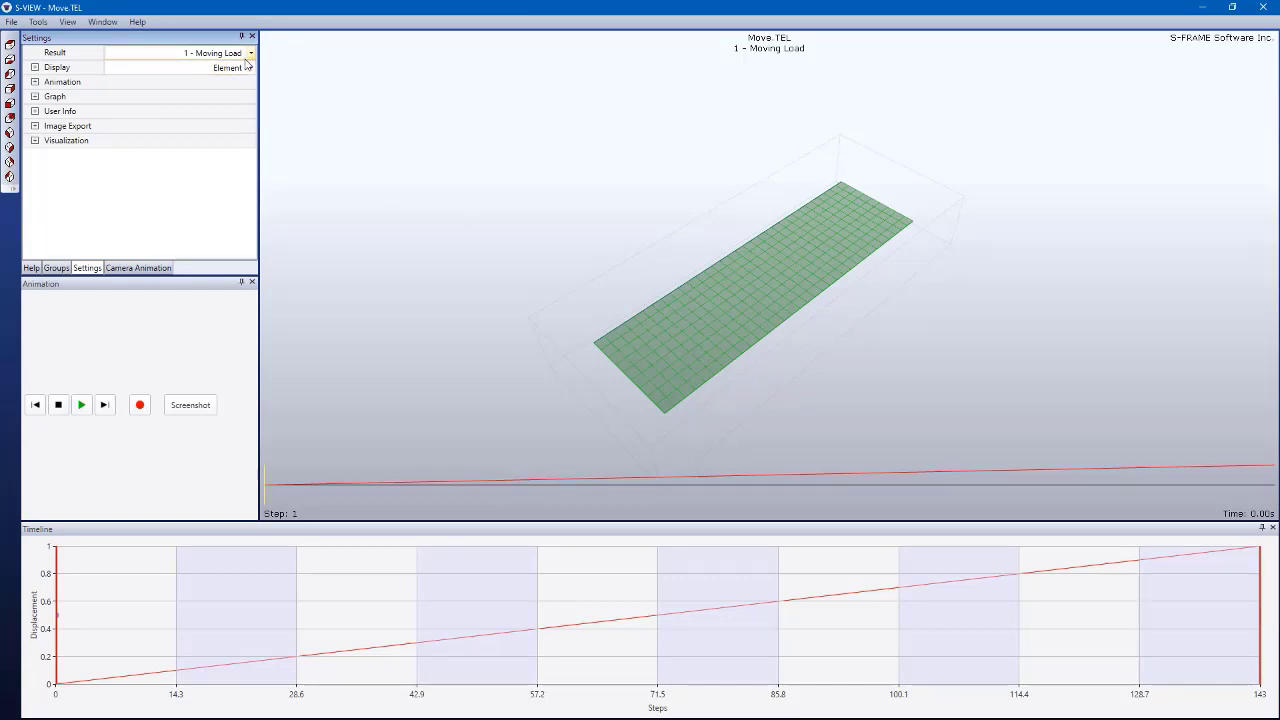
middle_drag(418, 360, 594, 321)
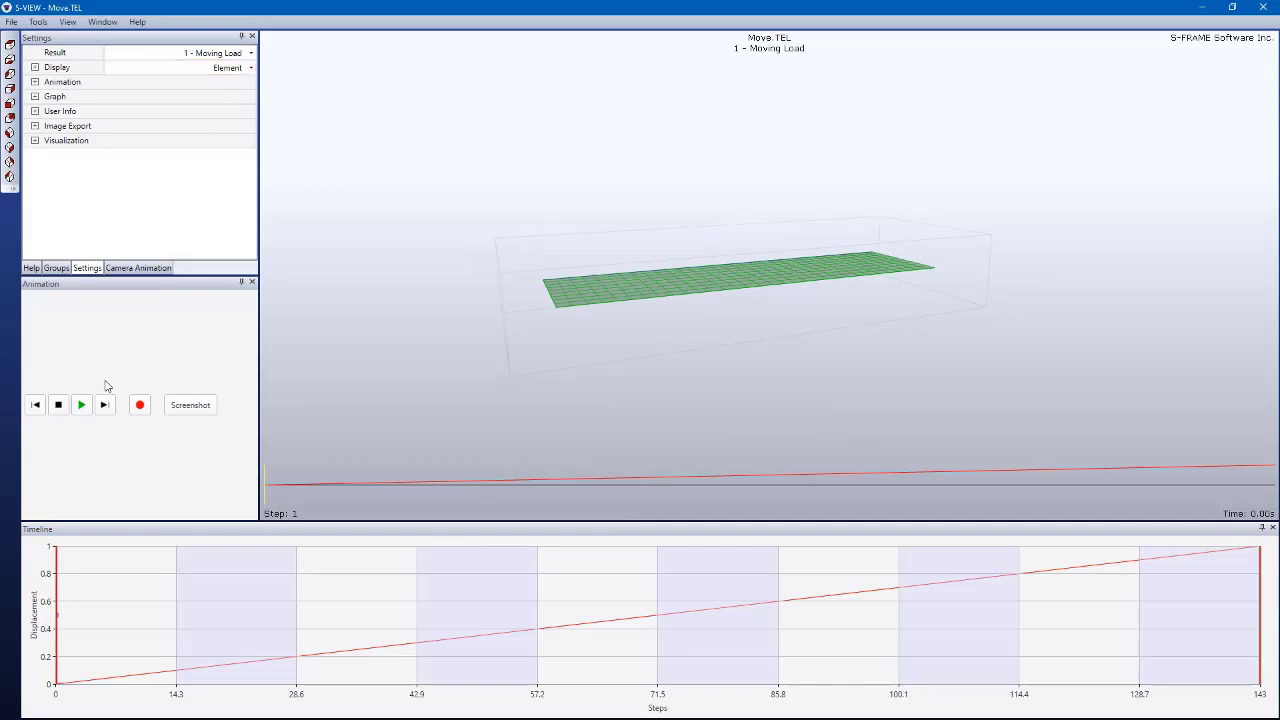
click(82, 405)
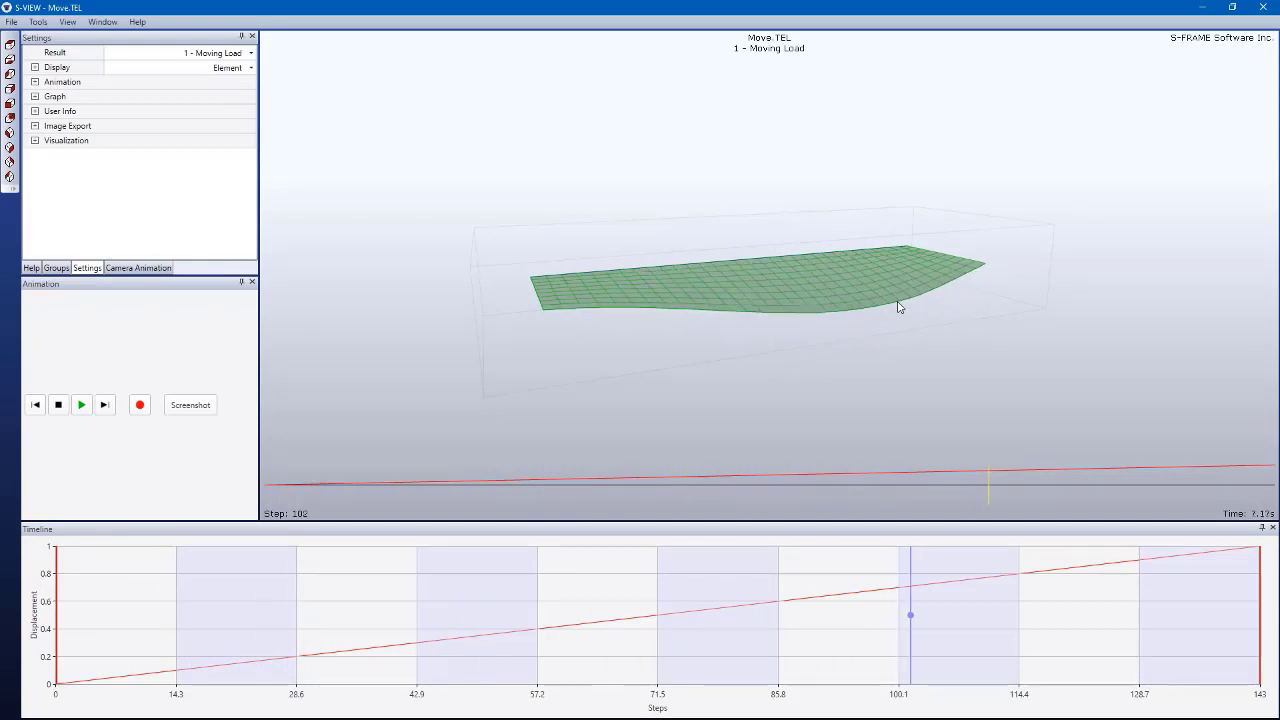
Switch the display to Contour and generate the panel stress contours for axis Sxy at the Bottom location.
click(248, 68)
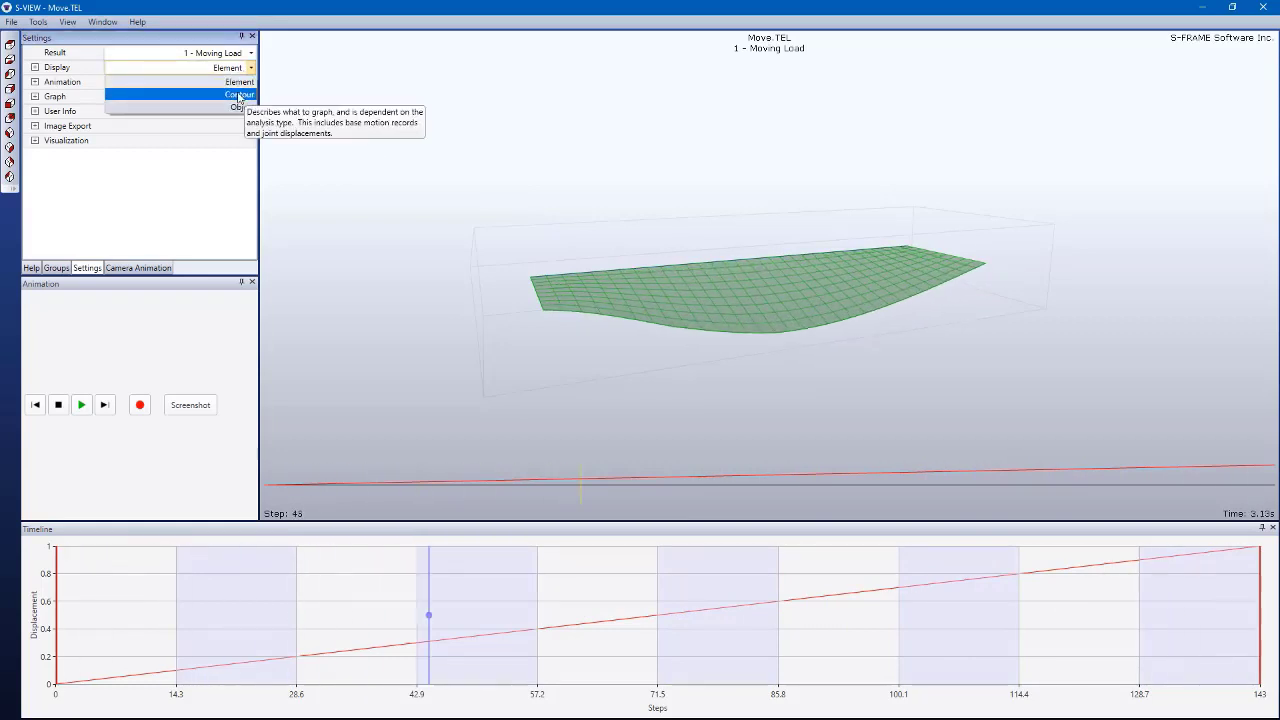
key(Escape)
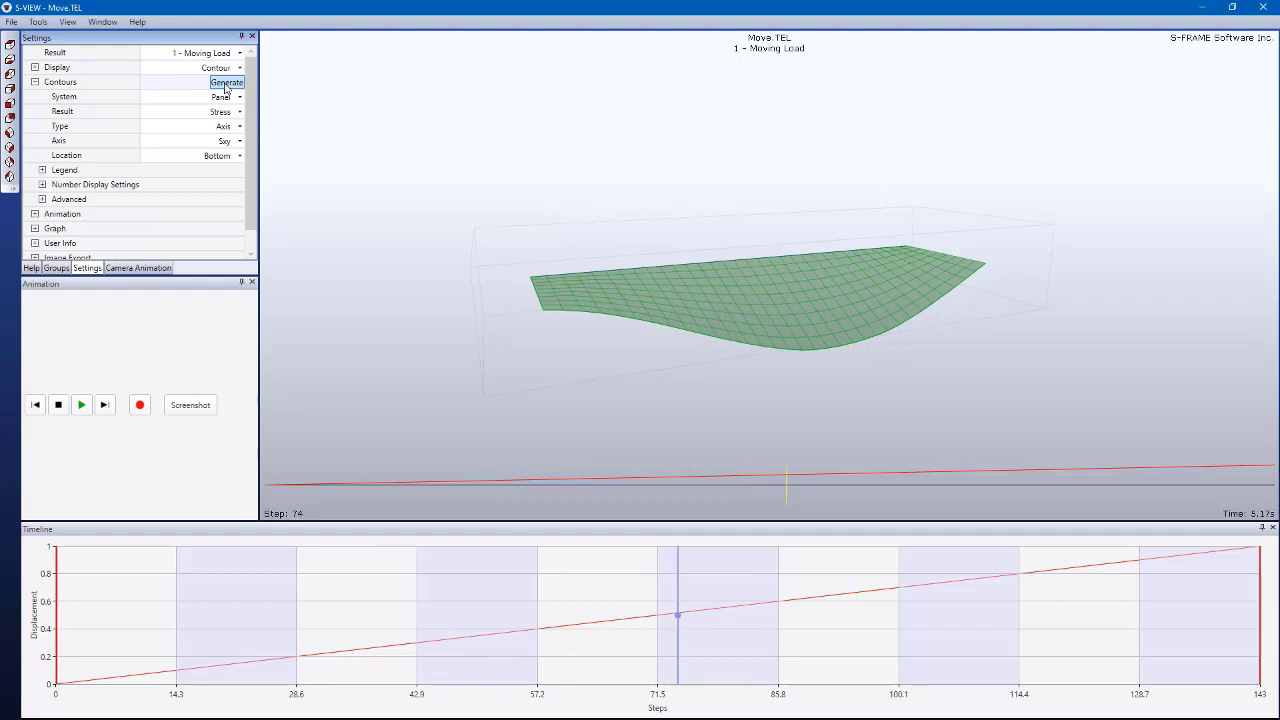
click(226, 84)
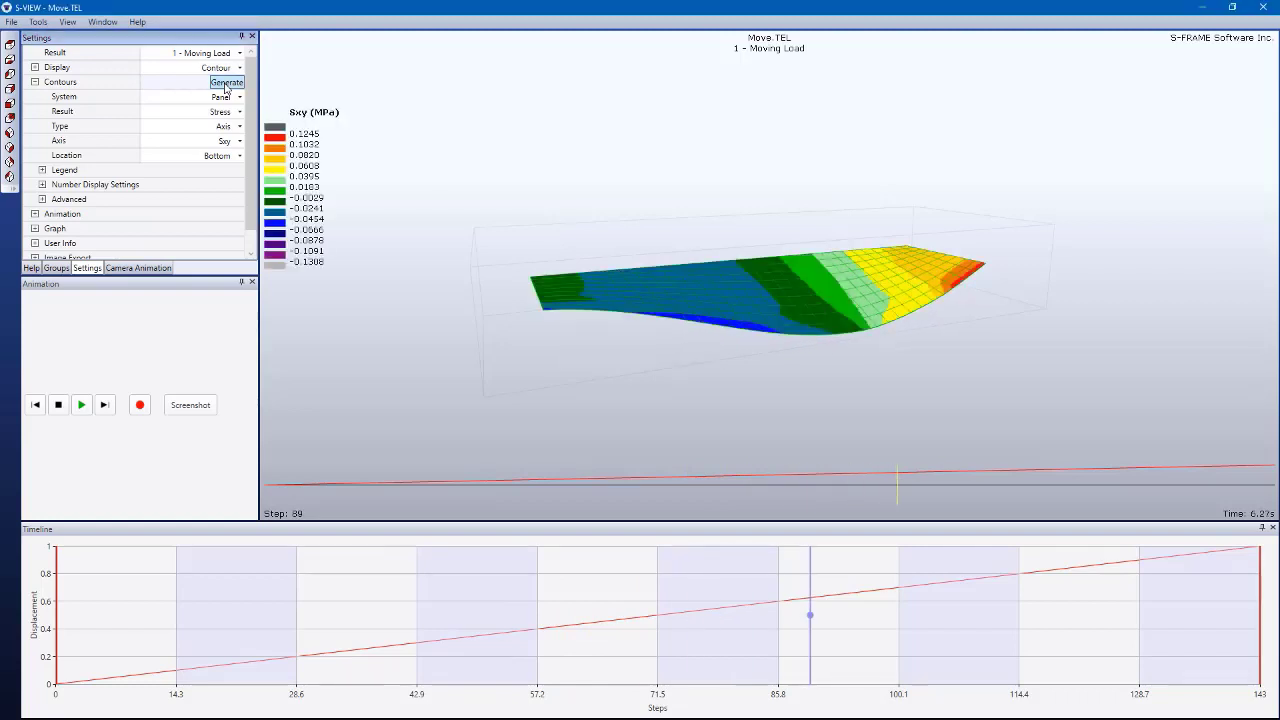
Reset the timeline to its start and play the Sxy stress contour animation with the slab seen from above.
click(64, 597)
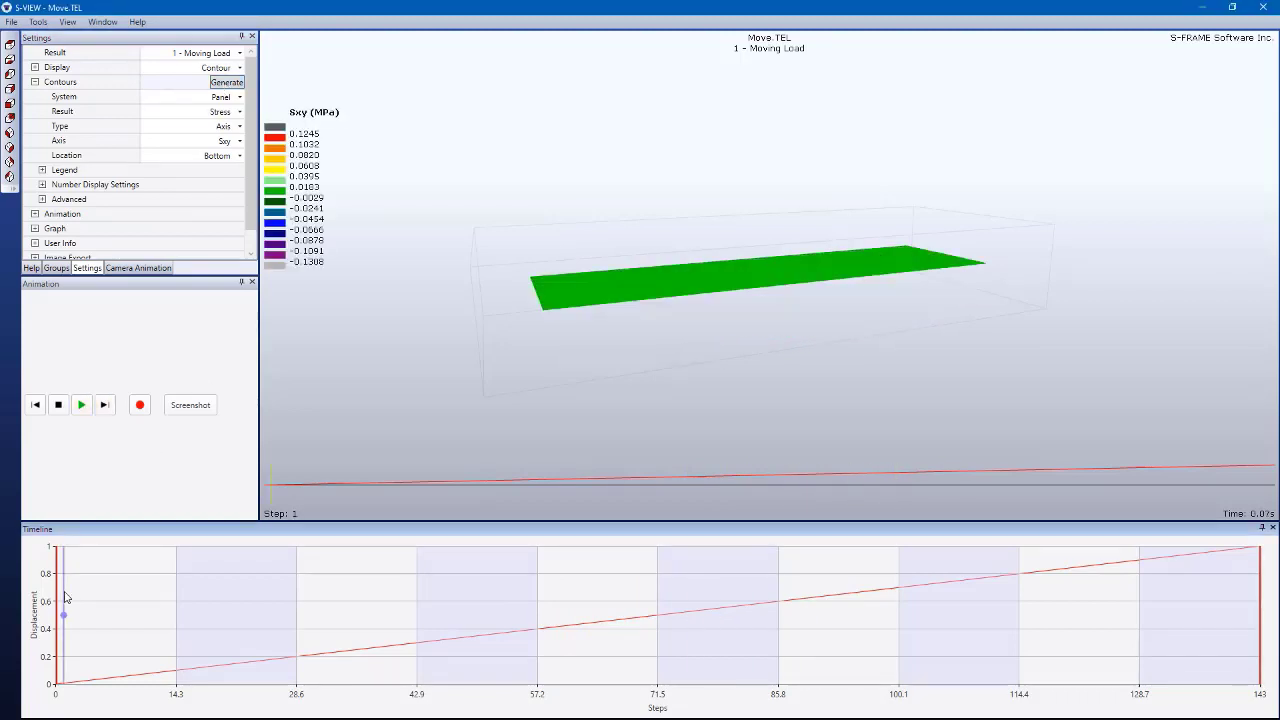
drag(64, 597, 48, 600)
drag(600, 305, 612, 338)
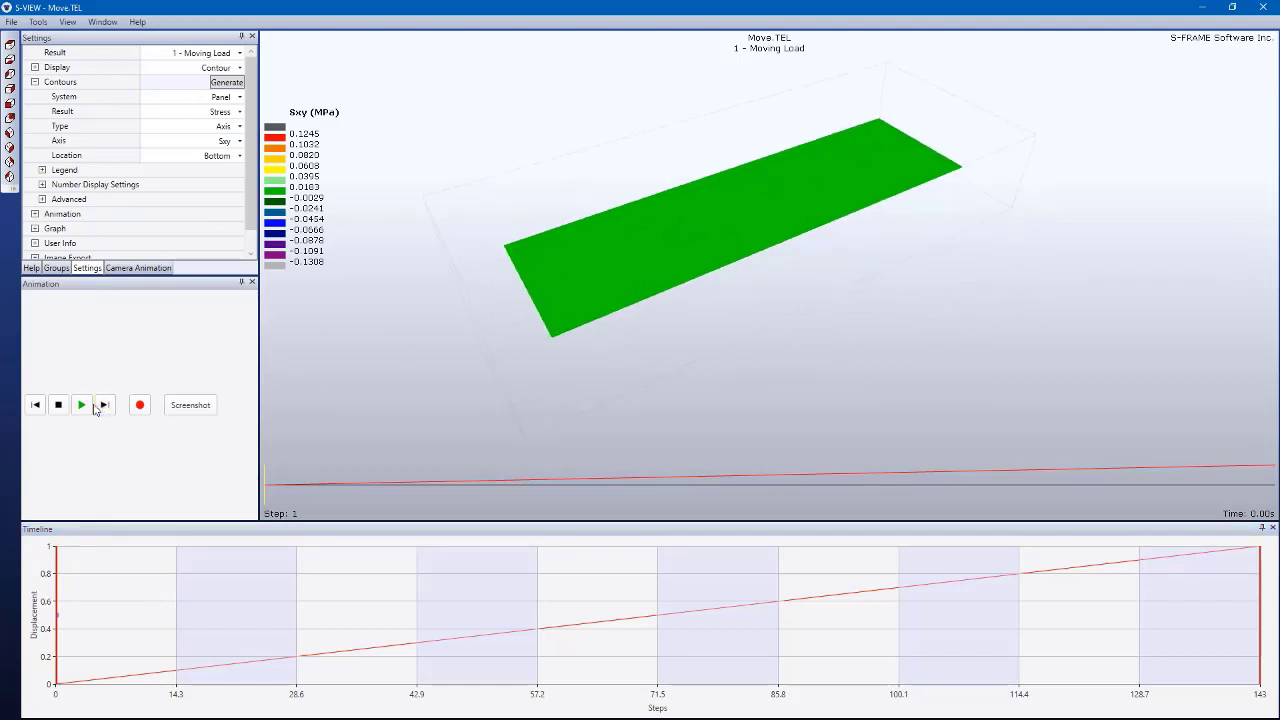
click(88, 407)
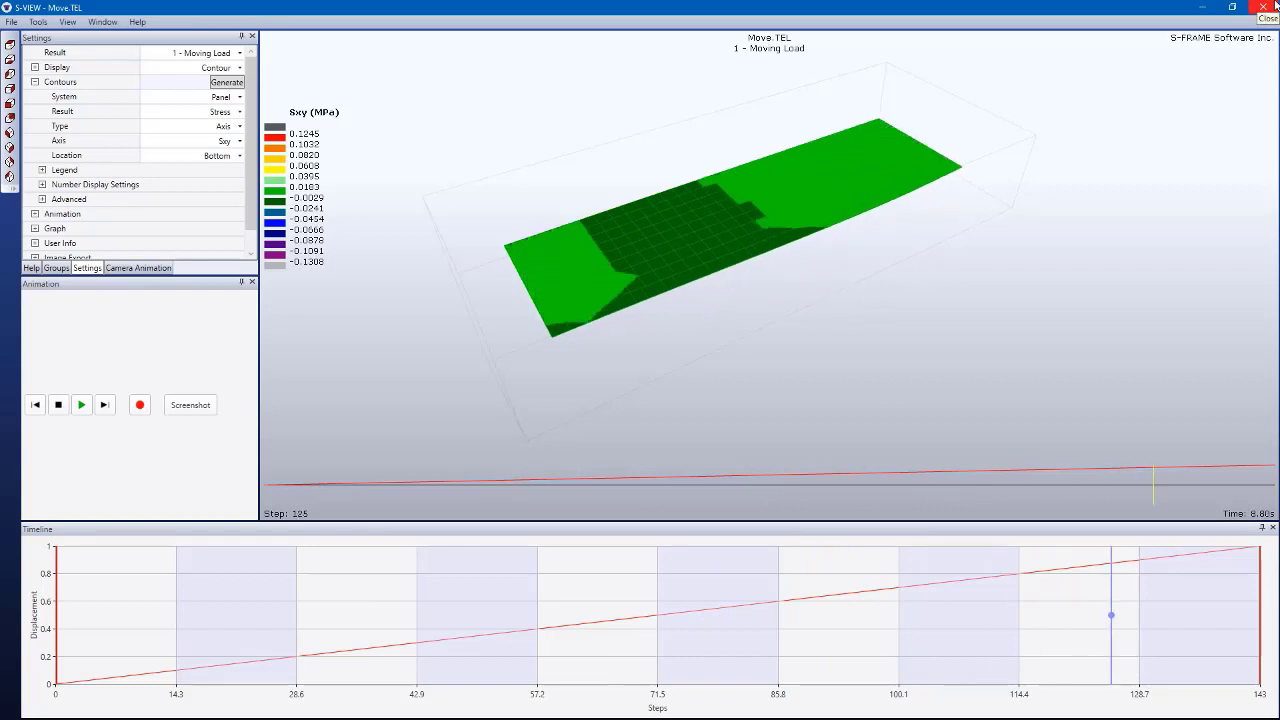
Close S-VIEW, return to the slab geometry in S-FRAME, and list the analysis and design programs available to run.
click(1262, 7)
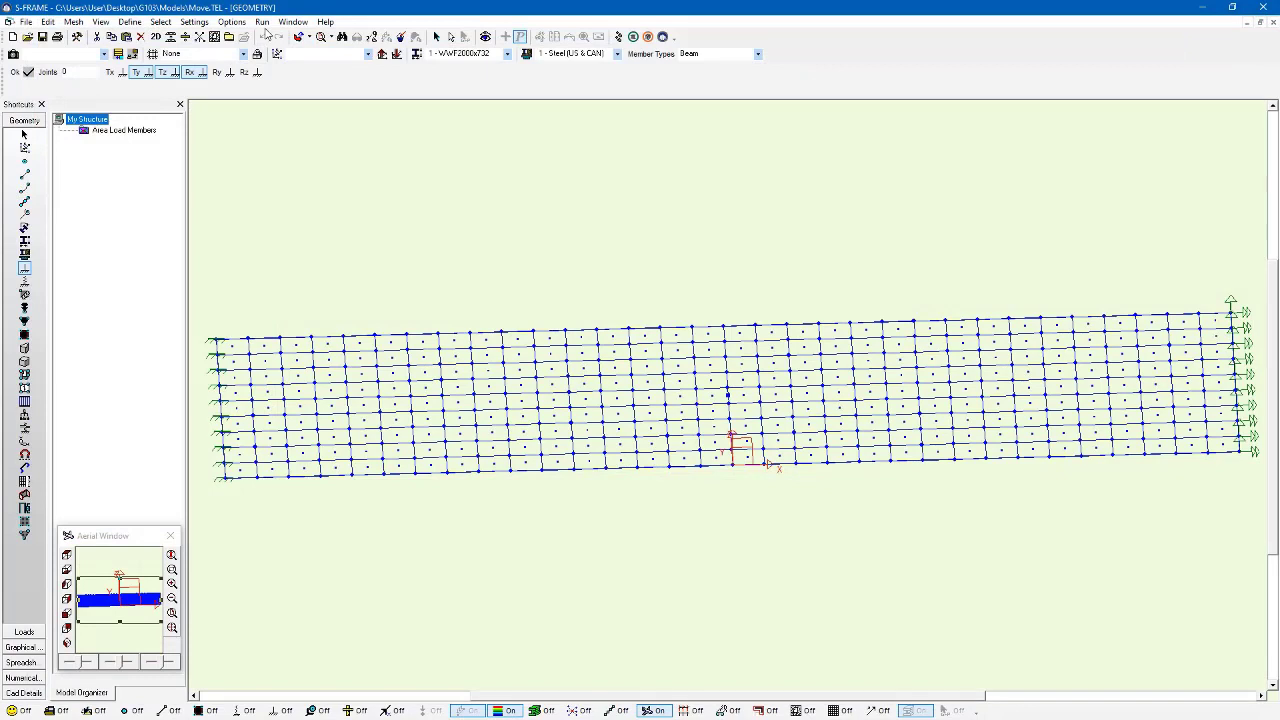
click(263, 22)
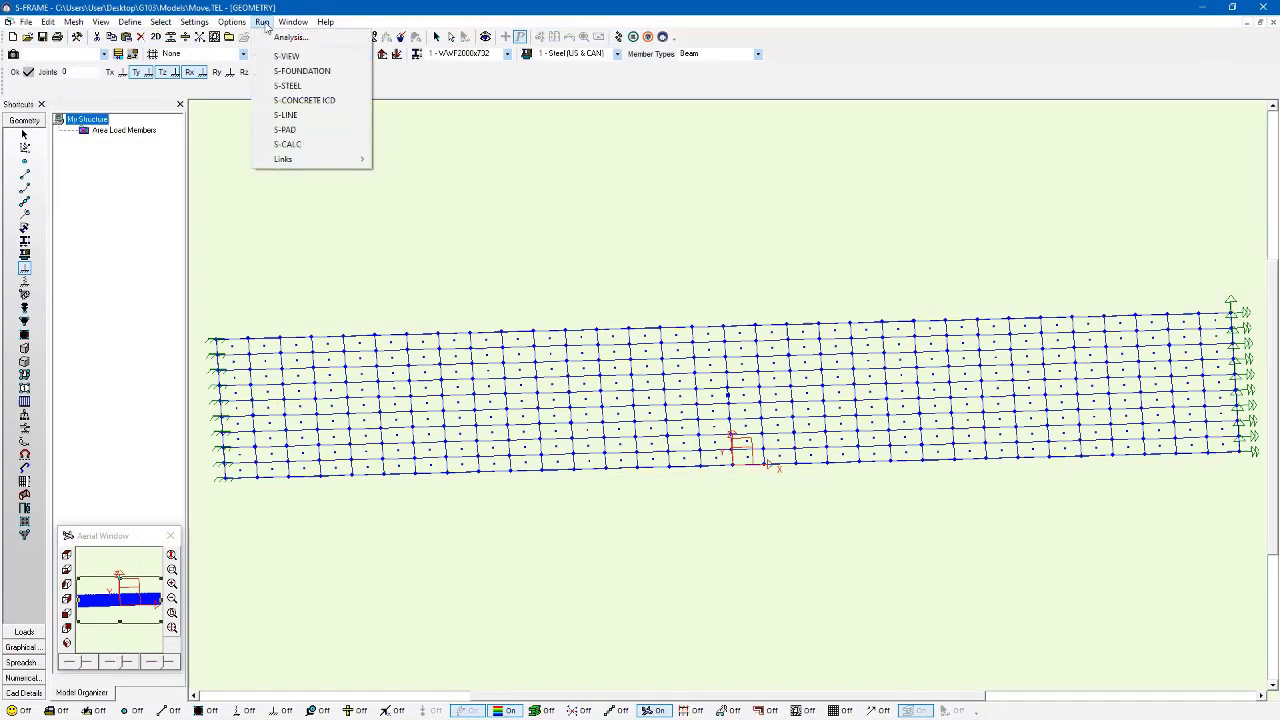